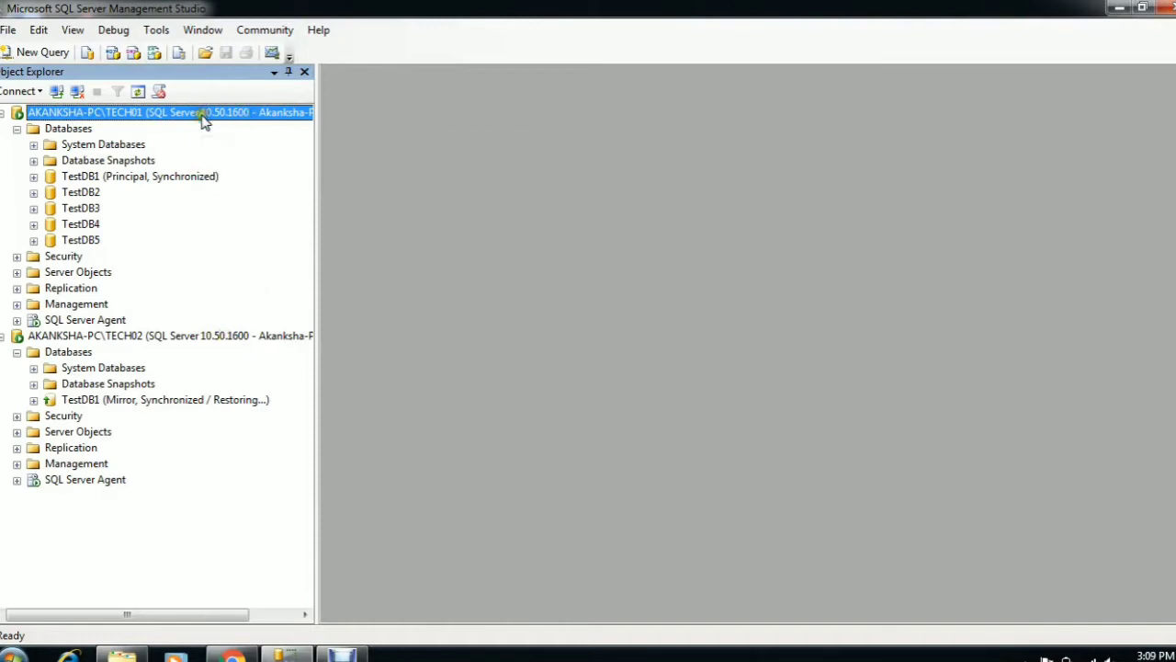
- Enable TestDB2 on the TECH01 instance as a primary database in a log shipping configuration
{"action": "left_click", "coordinate": [206, 337]}
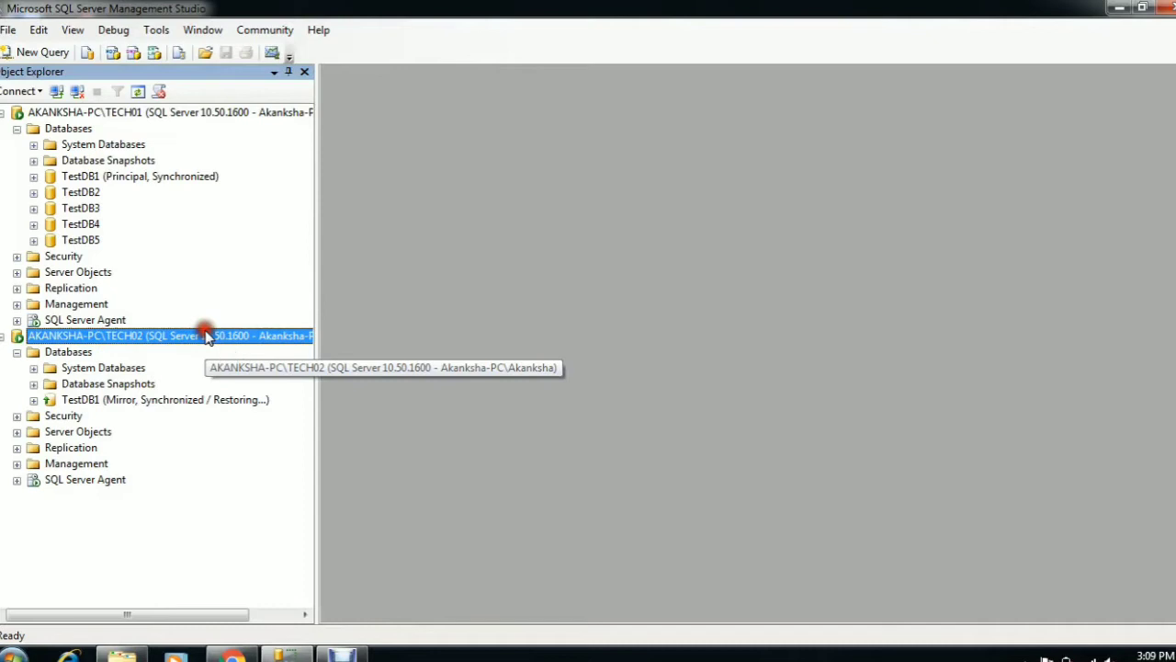
{"action": "left_click", "coordinate": [91, 193]}
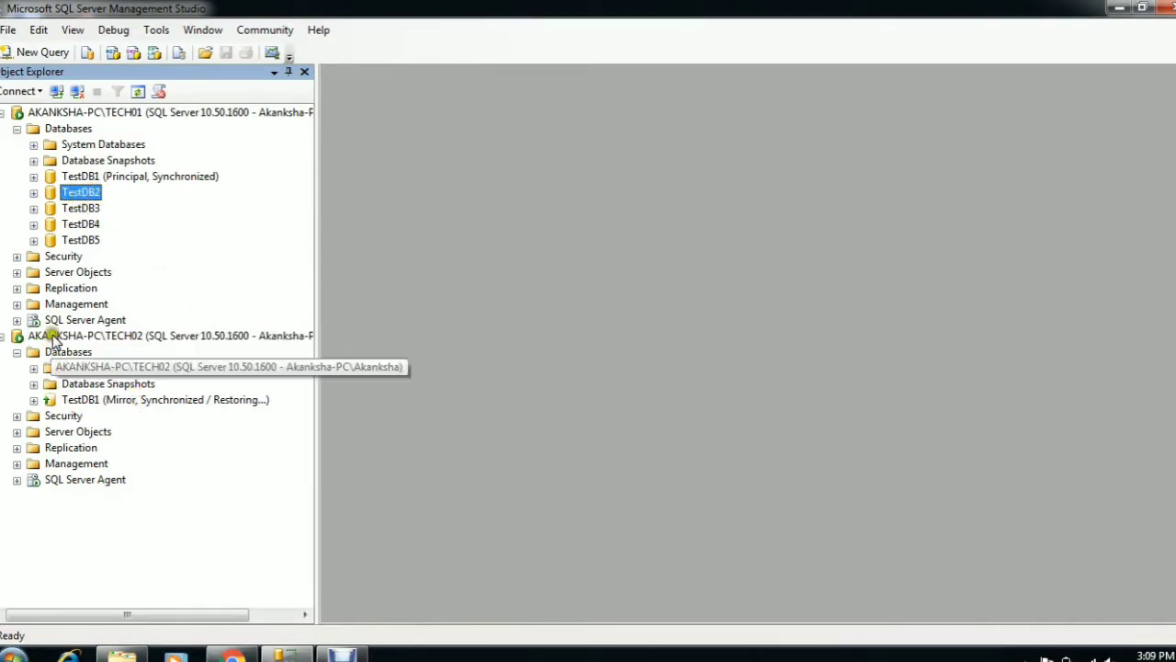
{"action": "right_click", "coordinate": [86, 196]}
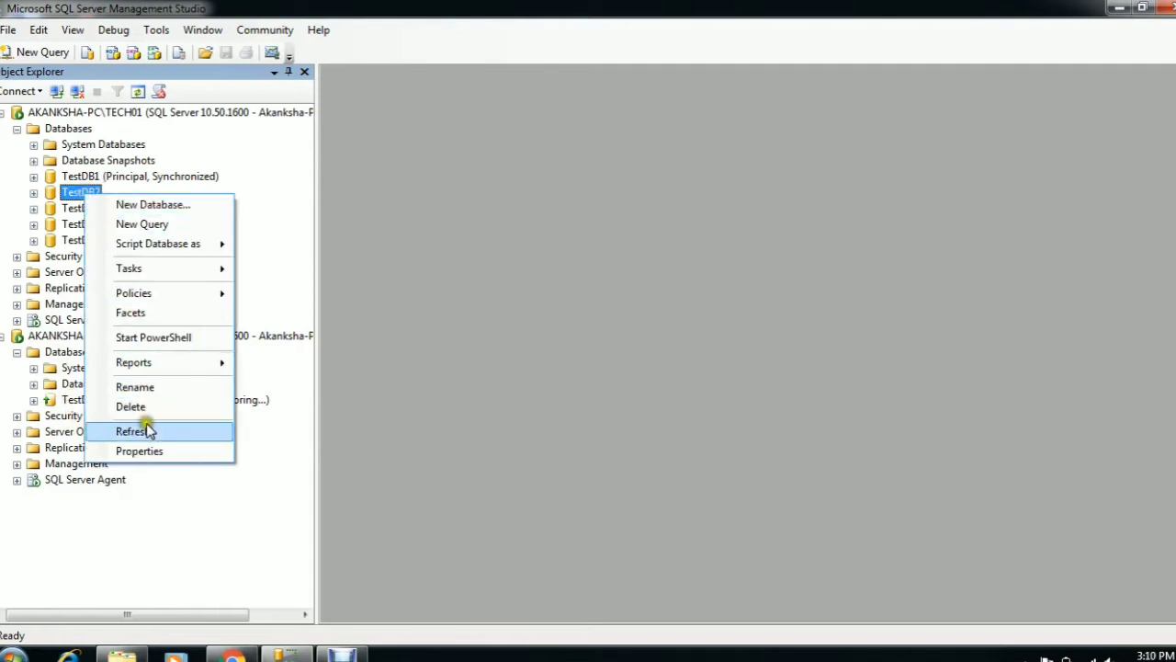
{"action": "left_click", "coordinate": [145, 453]}
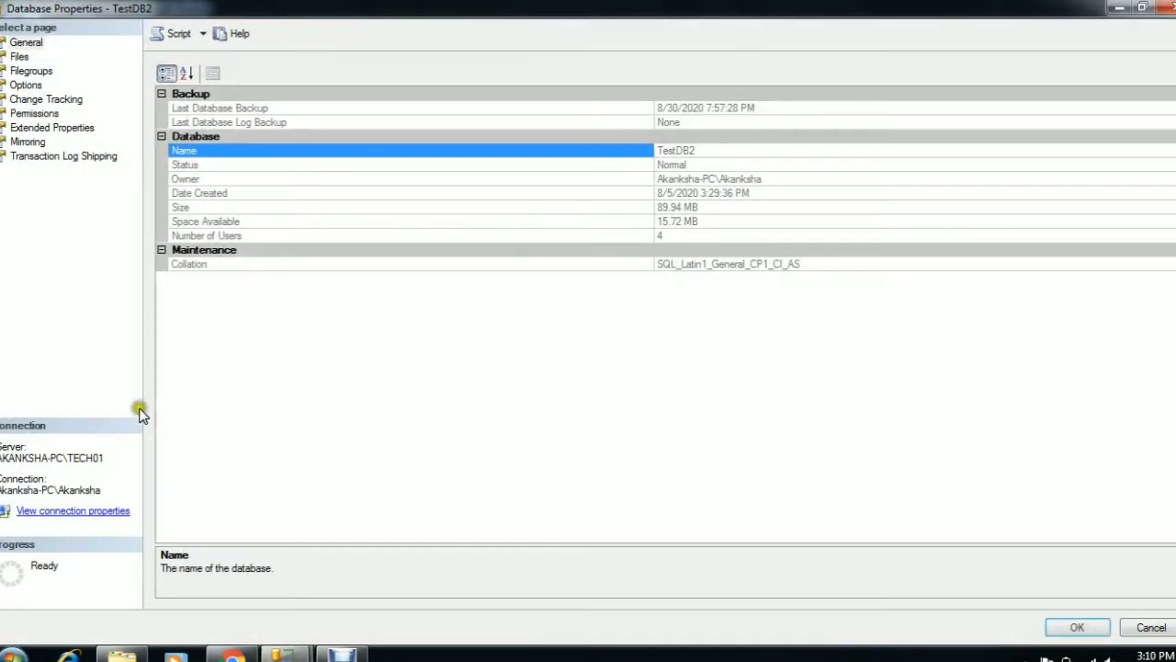
{"action": "left_click", "coordinate": [91, 156]}
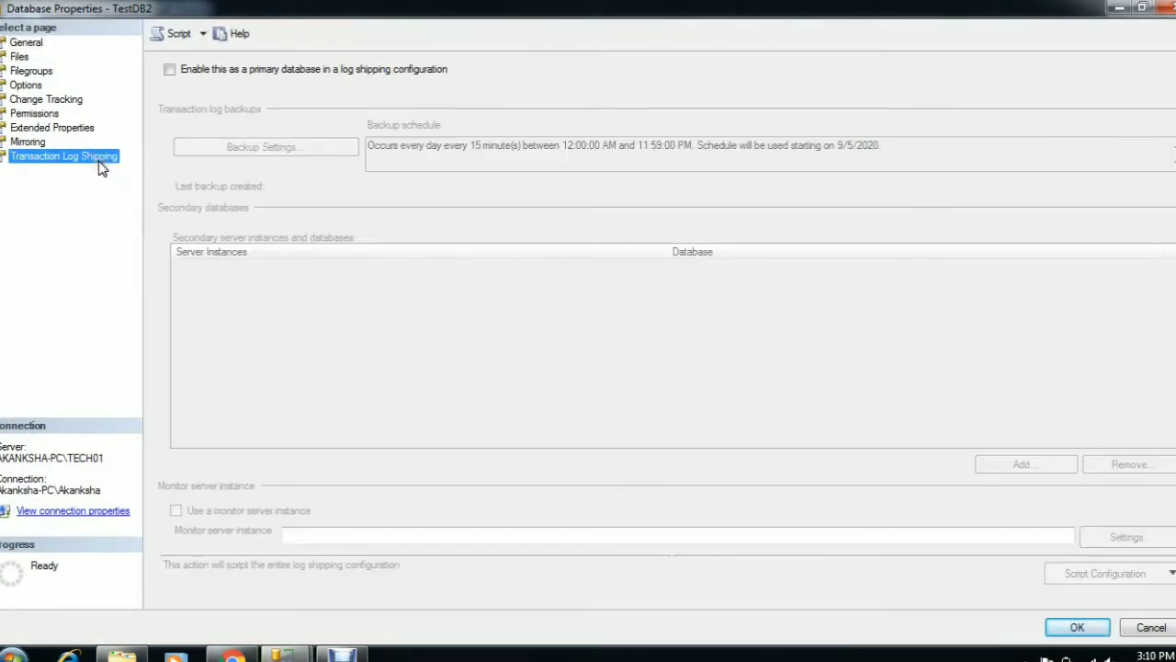
{"action": "left_click", "coordinate": [169, 69]}
{"action": "left_click", "coordinate": [169, 71]}
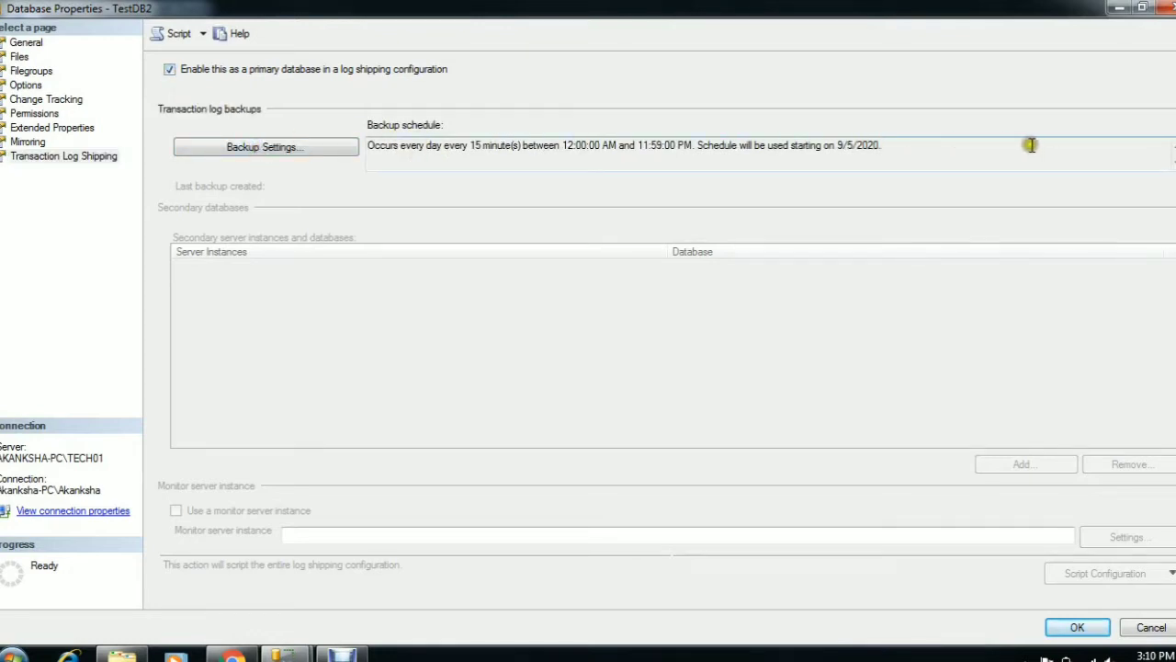
- Open the transaction log backup settings for TestDB2, ready to fill in the local backup folder path
{"action": "left_click", "coordinate": [215, 148]}
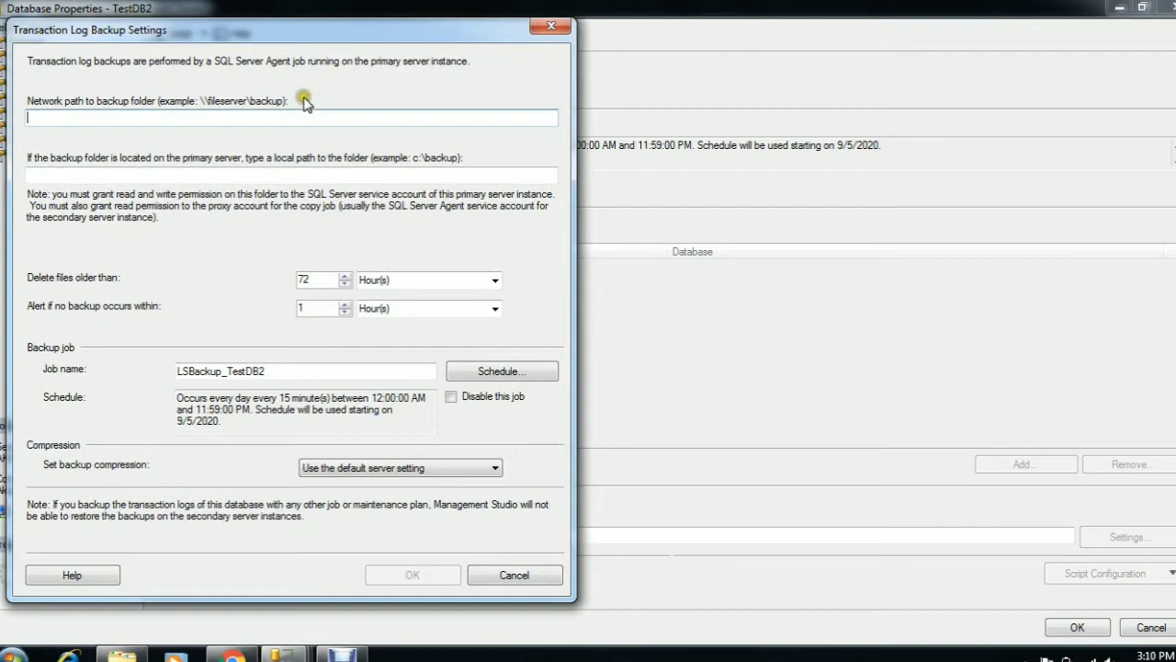
{"action": "left_click", "coordinate": [90, 106]}
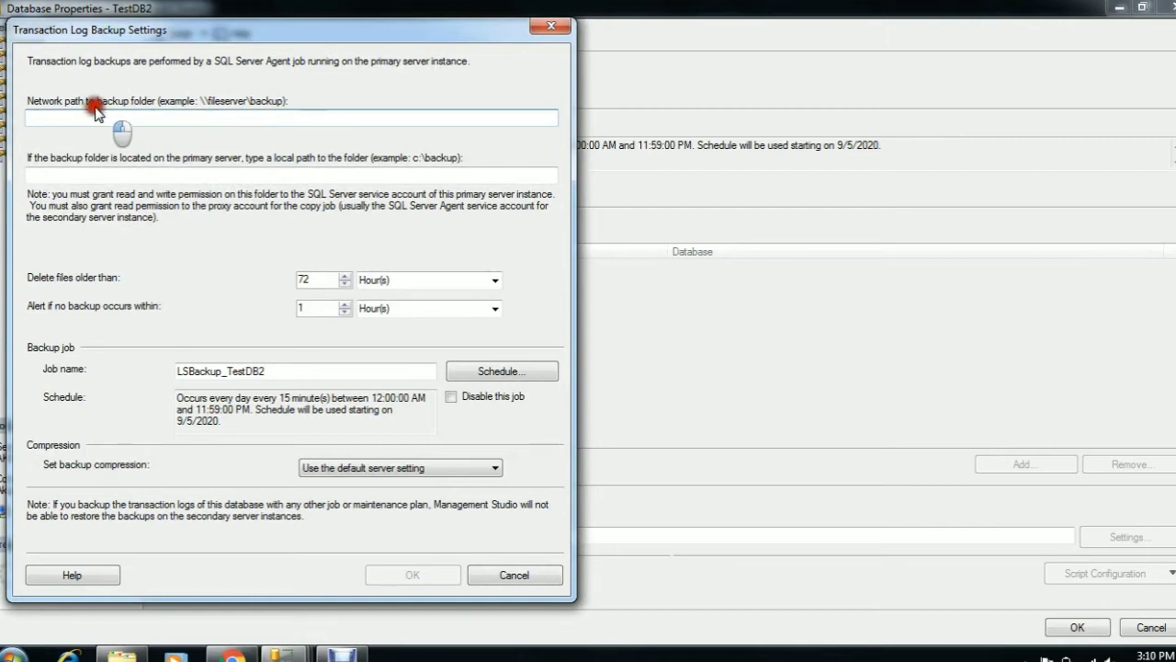
{"action": "left_click", "coordinate": [32, 176]}
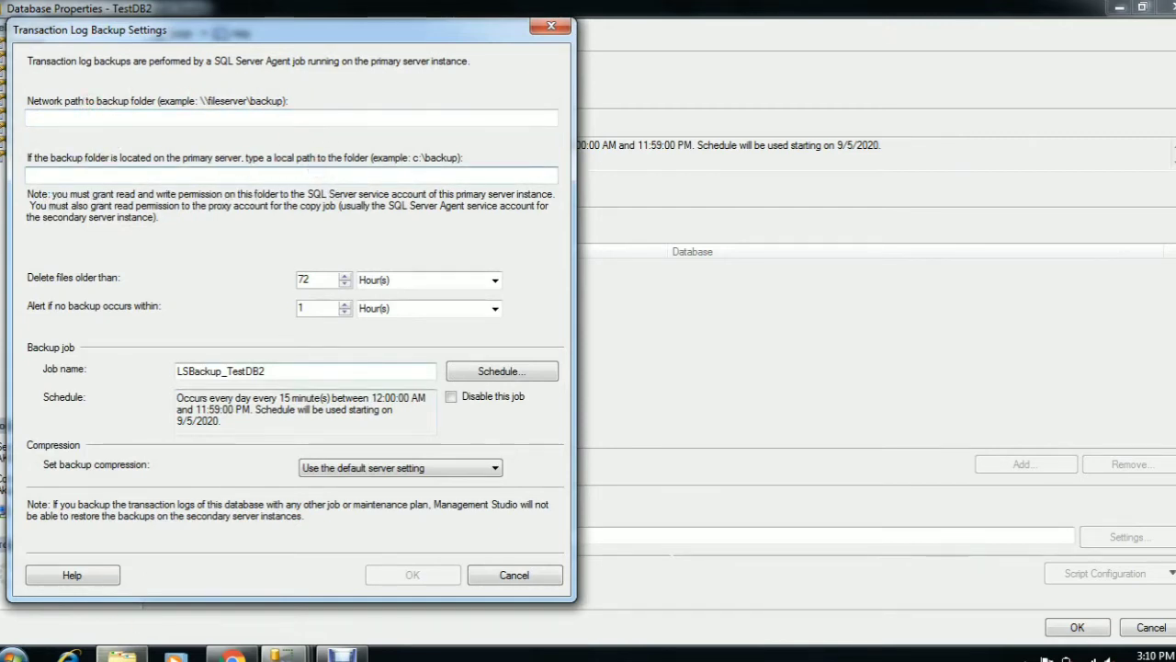
- In Windows Explorer, copy the network path of the shared Logshiping backup folder in D:\SQLSETUP and enter it as the local backup folder path
{"action": "left_click", "coordinate": [123, 654]}
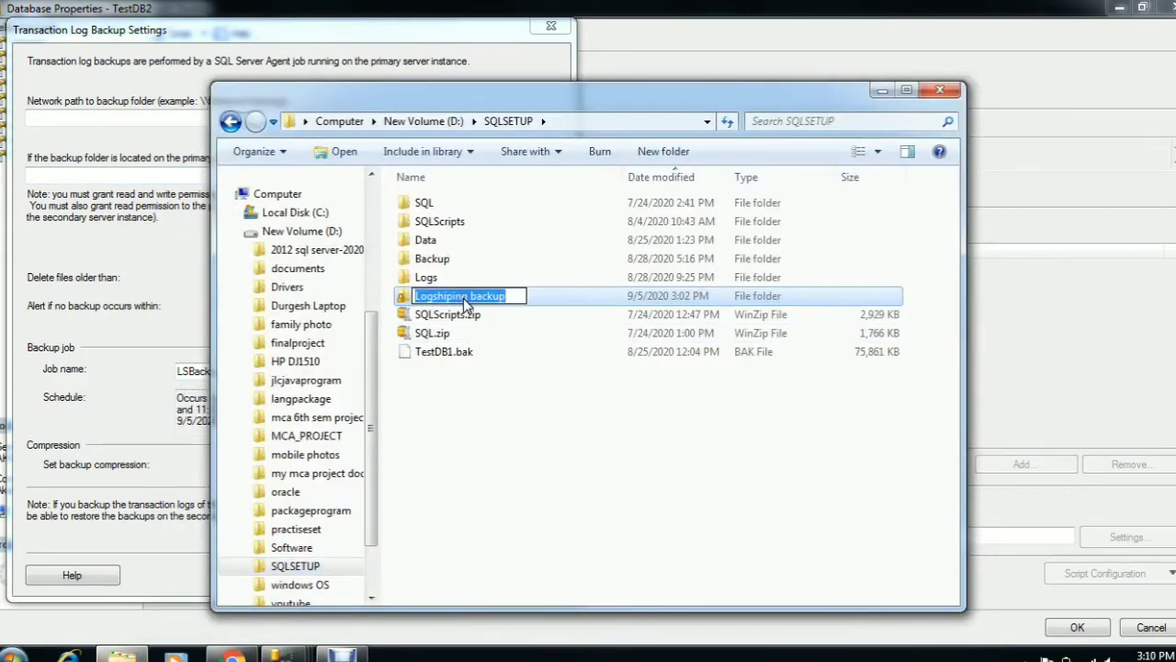
{"action": "left_click", "coordinate": [479, 472]}
{"action": "right_click", "coordinate": [502, 296]}
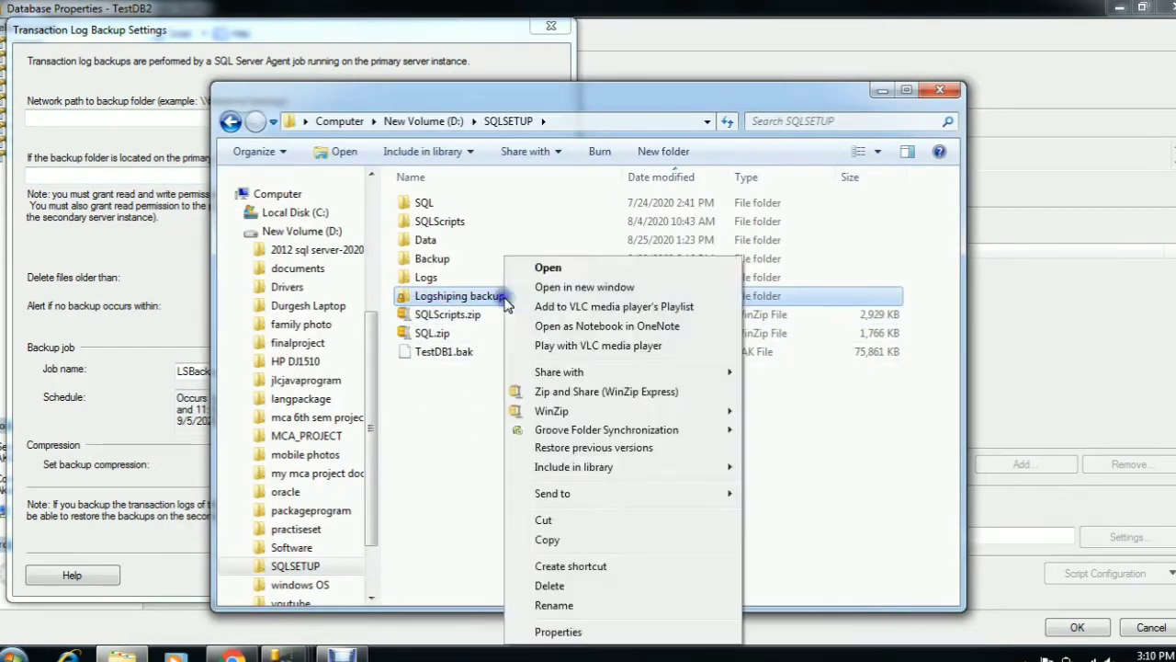
{"action": "left_click", "coordinate": [559, 634]}
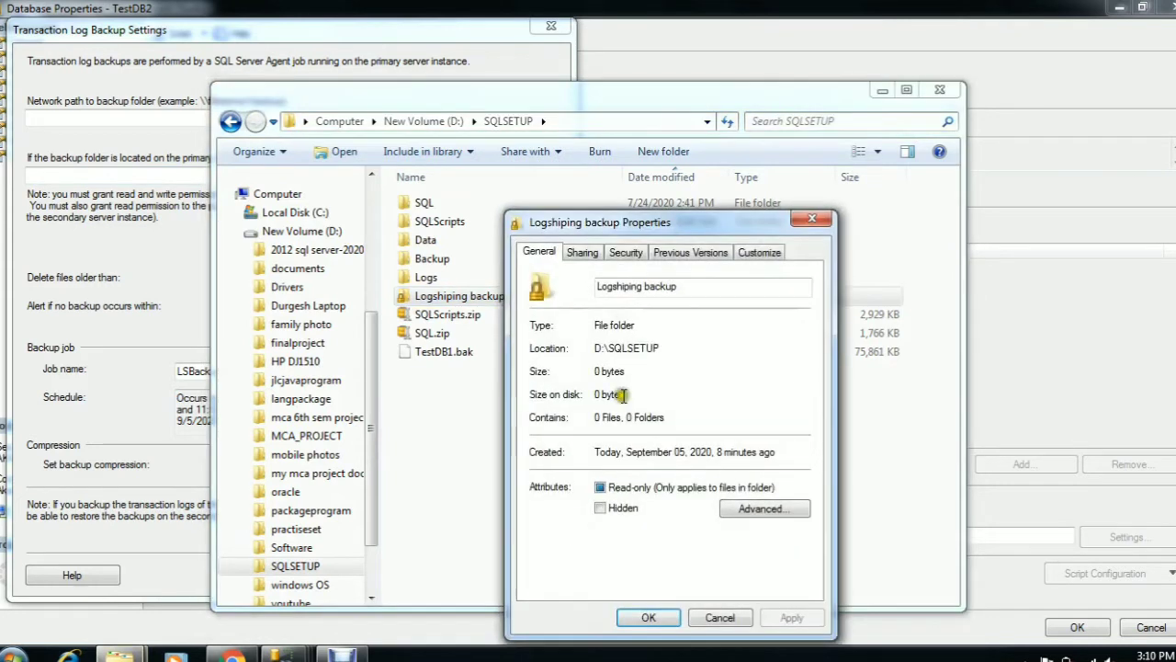
{"action": "left_click", "coordinate": [586, 255]}
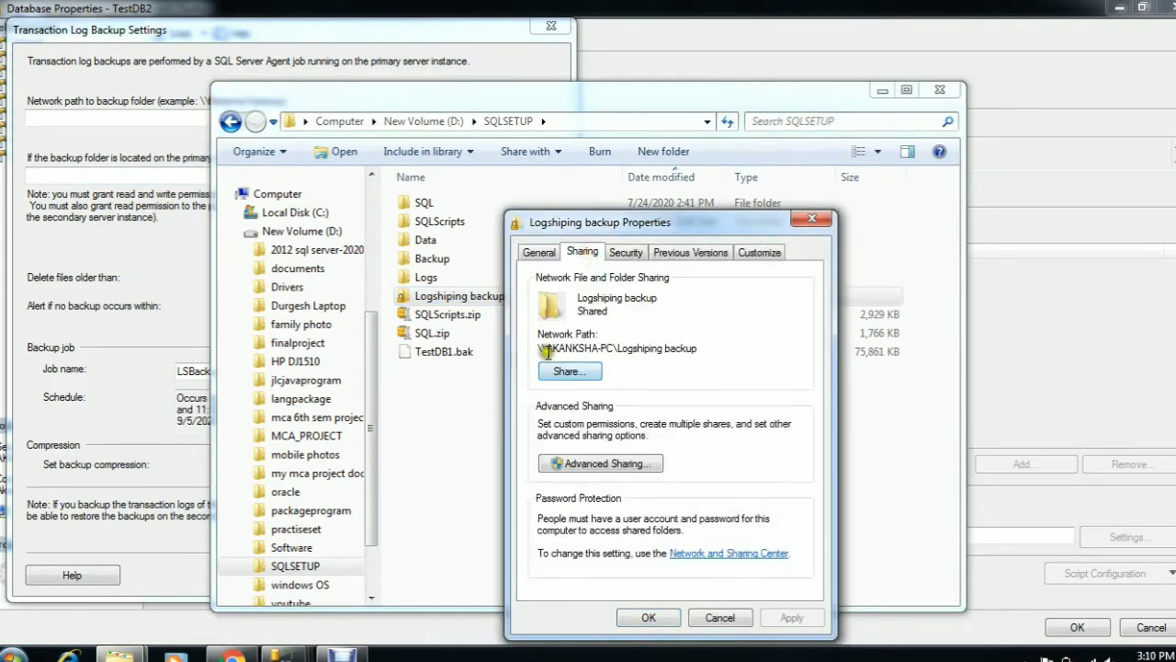
{"action": "left_click_drag", "start_coordinate": [709, 348], "coordinate": [541, 349]}
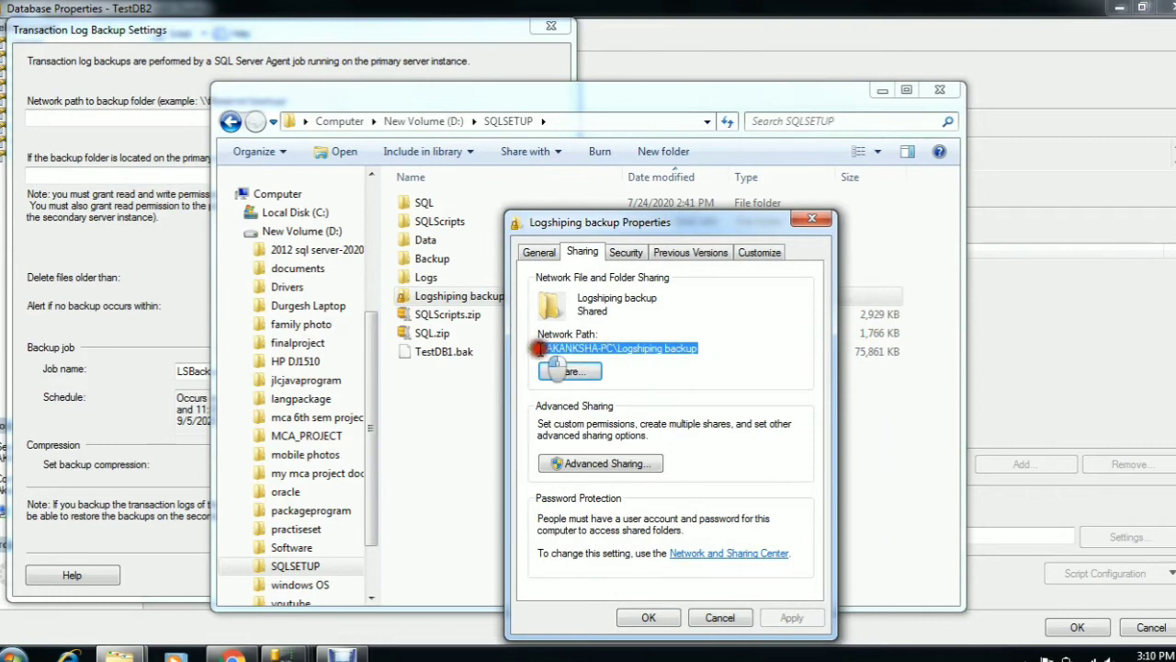
{"action": "right_click", "coordinate": [654, 349]}
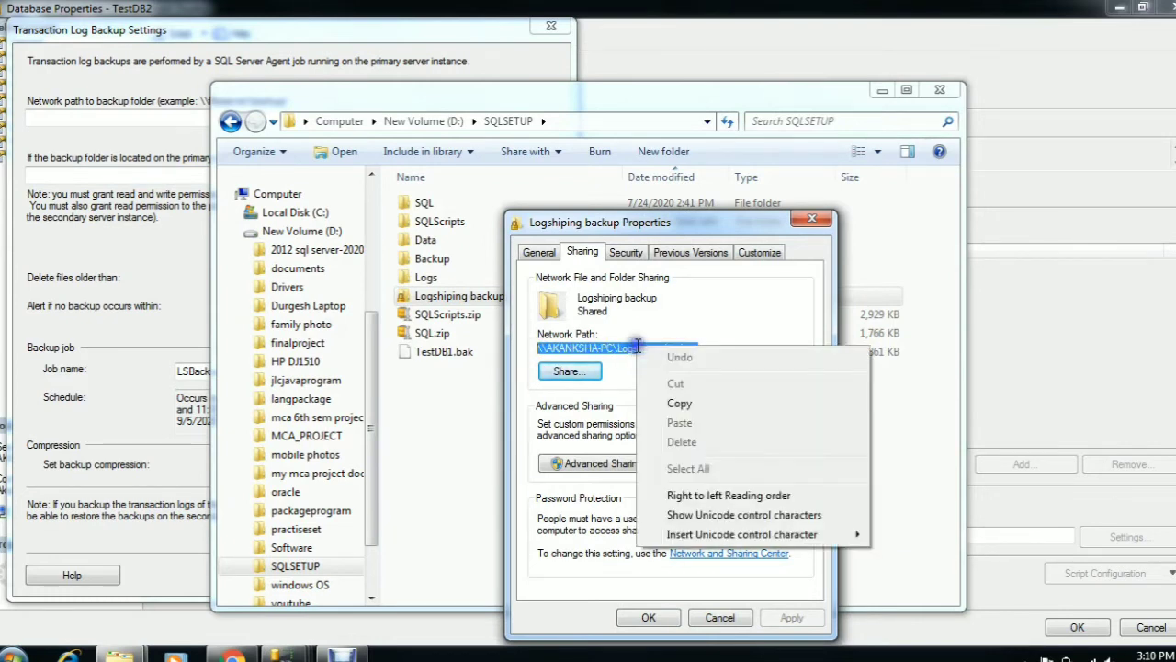
{"action": "left_click", "coordinate": [670, 406]}
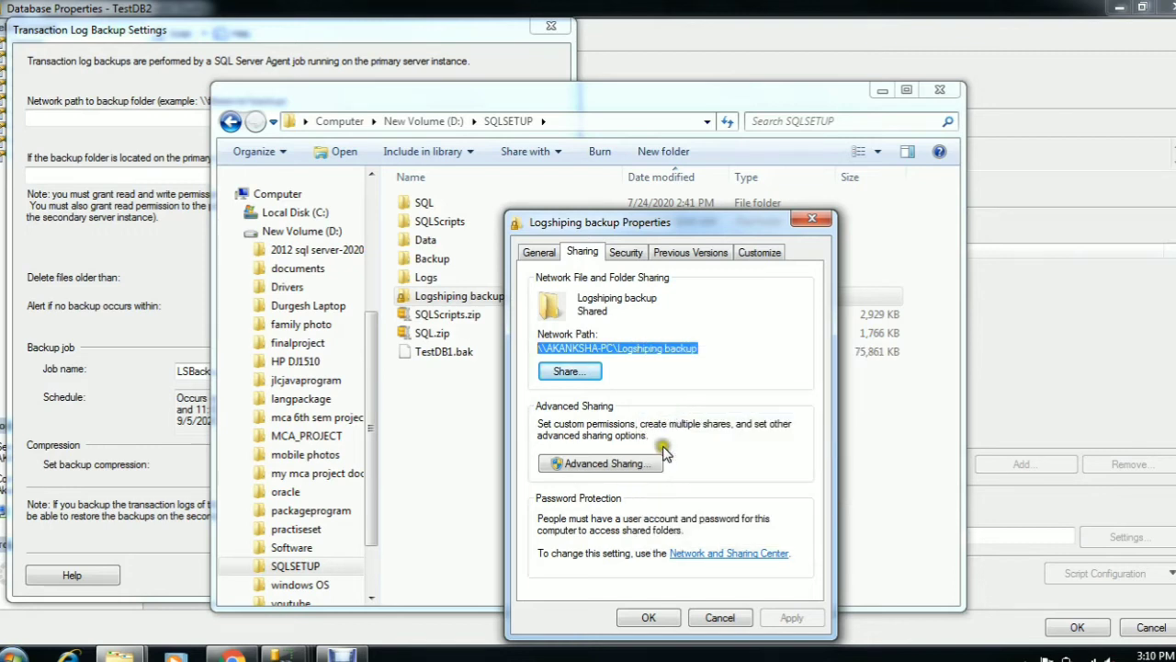
{"action": "left_click", "coordinate": [646, 619]}
{"action": "left_click", "coordinate": [881, 90]}
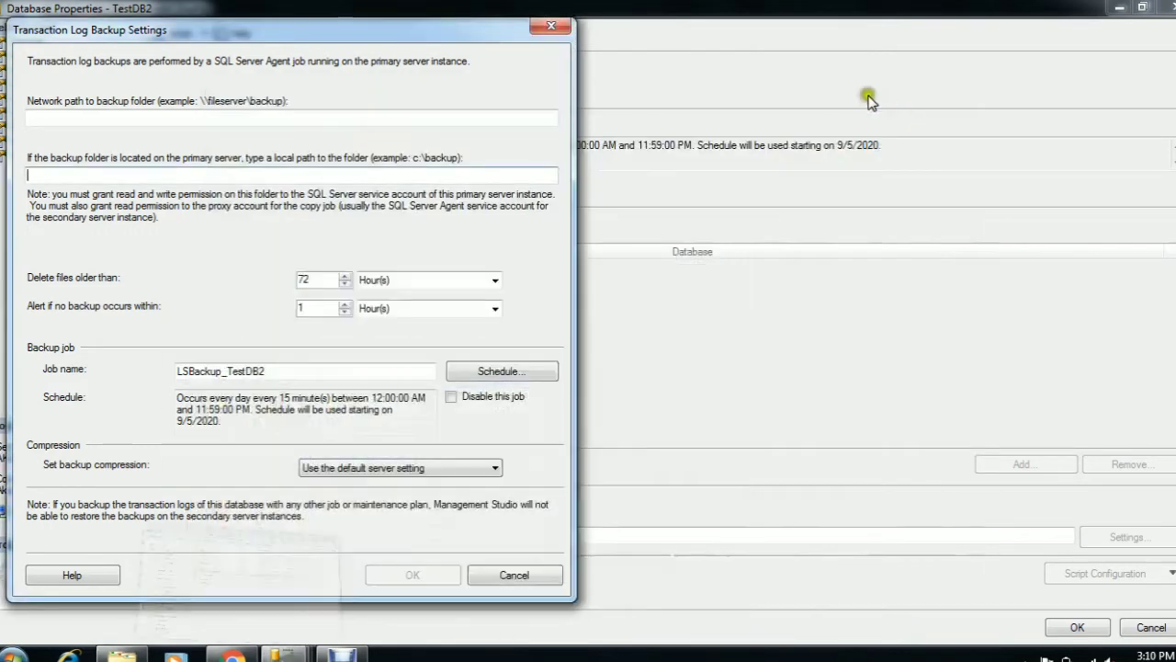
{"action": "right_click", "coordinate": [83, 175]}
{"action": "left_click", "coordinate": [149, 253]}
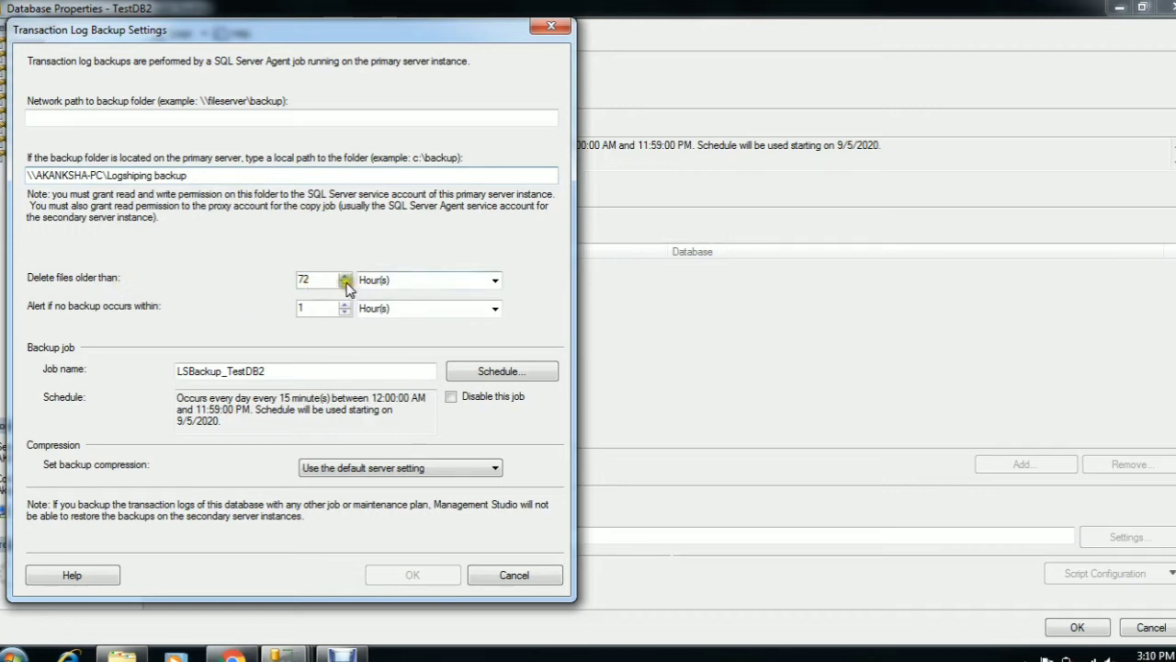
{"action": "left_click", "coordinate": [495, 281]}
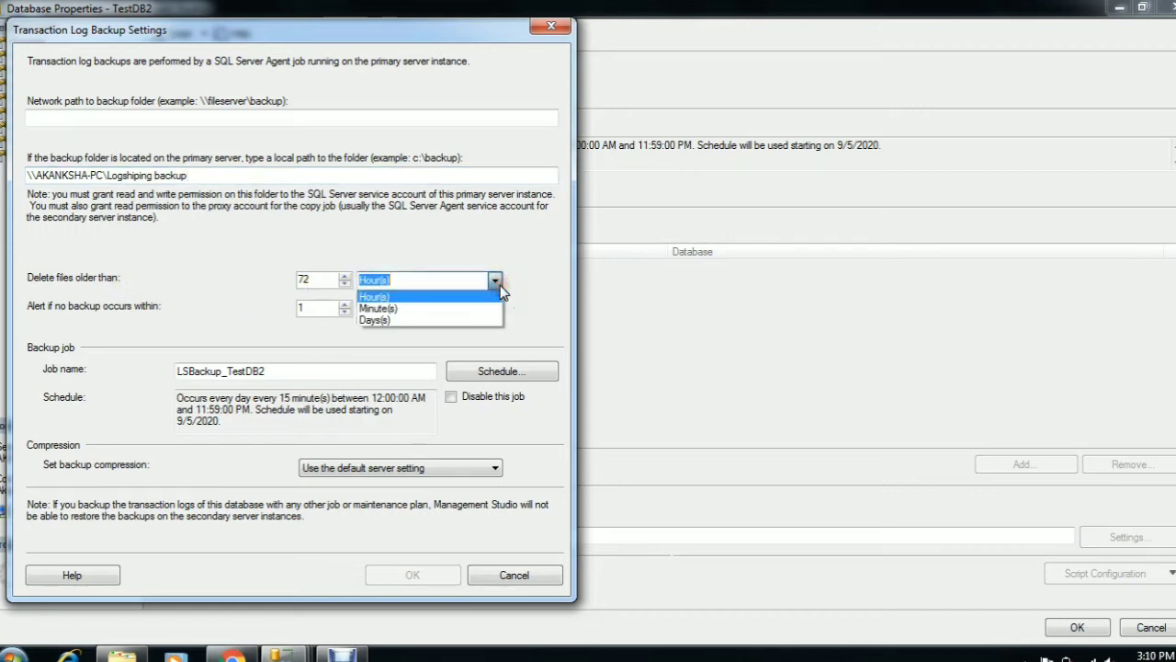
{"action": "left_click", "coordinate": [498, 283]}
{"action": "left_click", "coordinate": [345, 283]}
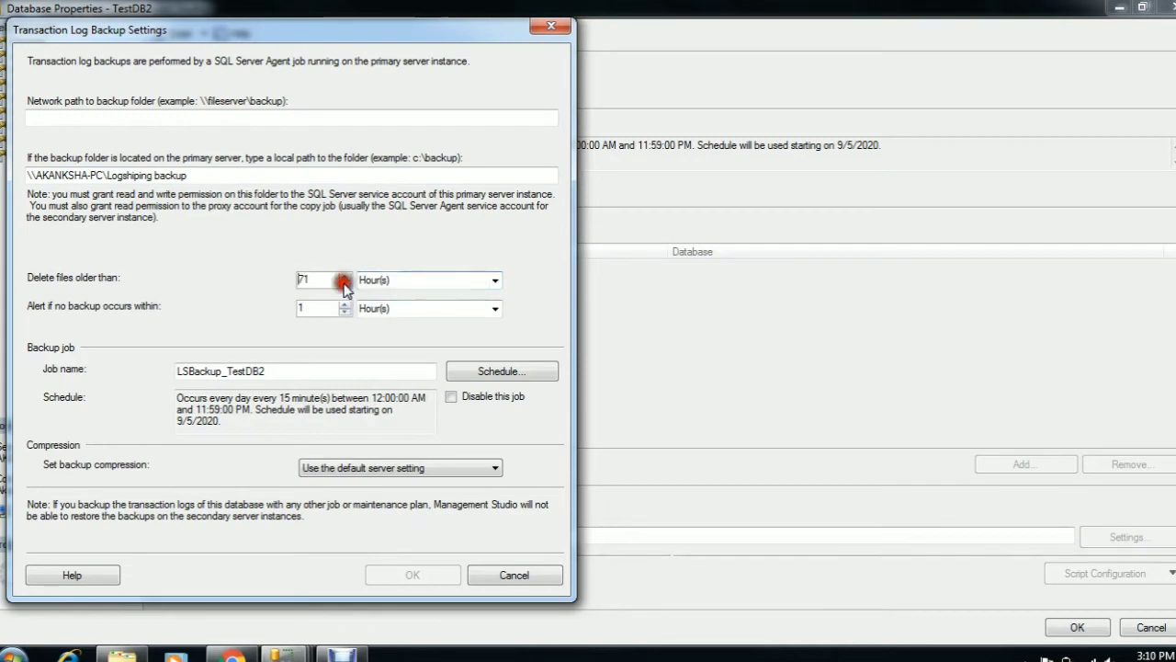
{"action": "left_click", "coordinate": [344, 276]}
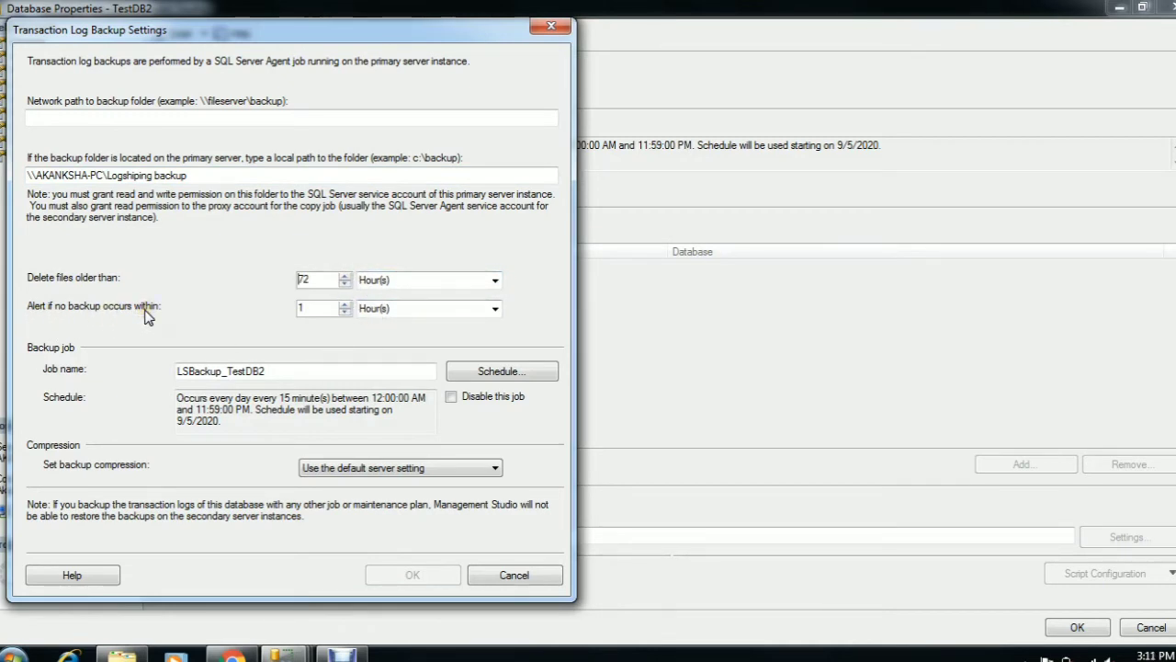
- Examine the backup job's name and schedule properties, leaving the schedule unedited
{"action": "left_click", "coordinate": [352, 309]}
{"action": "left_click", "coordinate": [255, 364]}
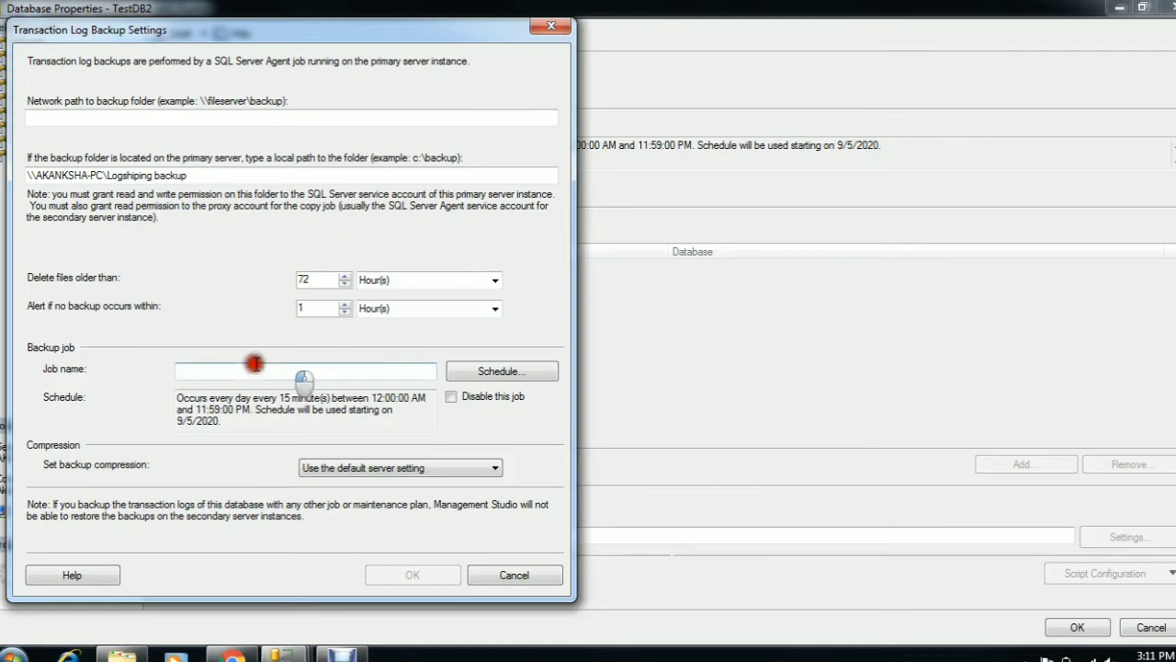
{"action": "left_click_drag", "start_coordinate": [256, 364], "coordinate": [127, 368]}
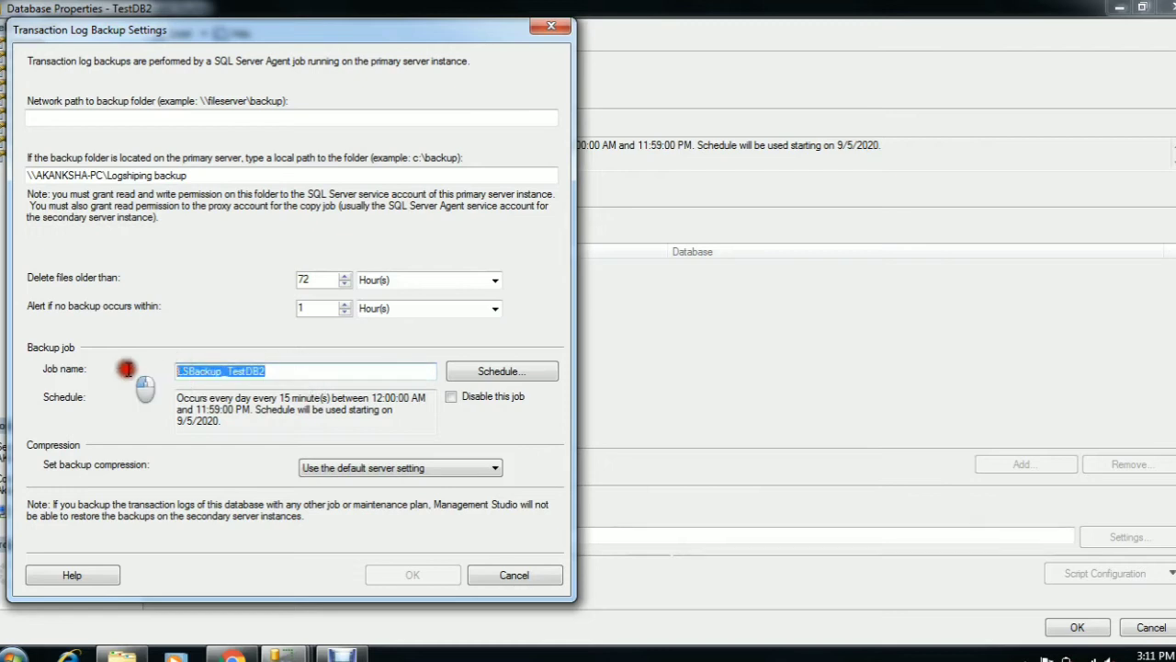
{"action": "left_click", "coordinate": [488, 375]}
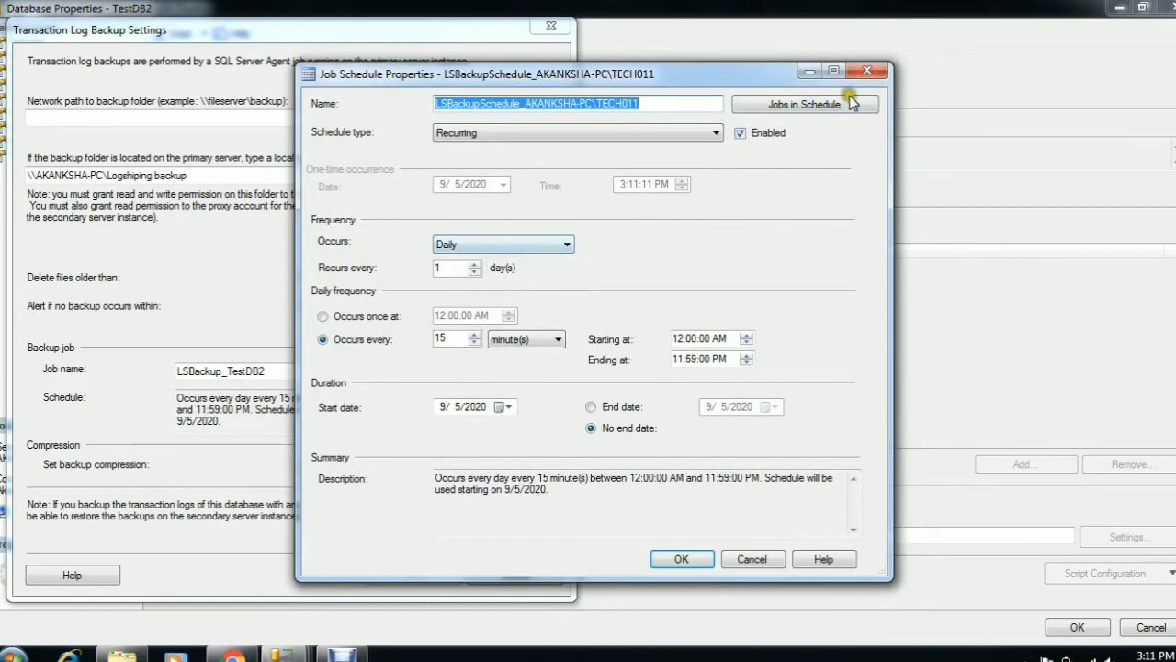
{"action": "left_click", "coordinate": [866, 70]}
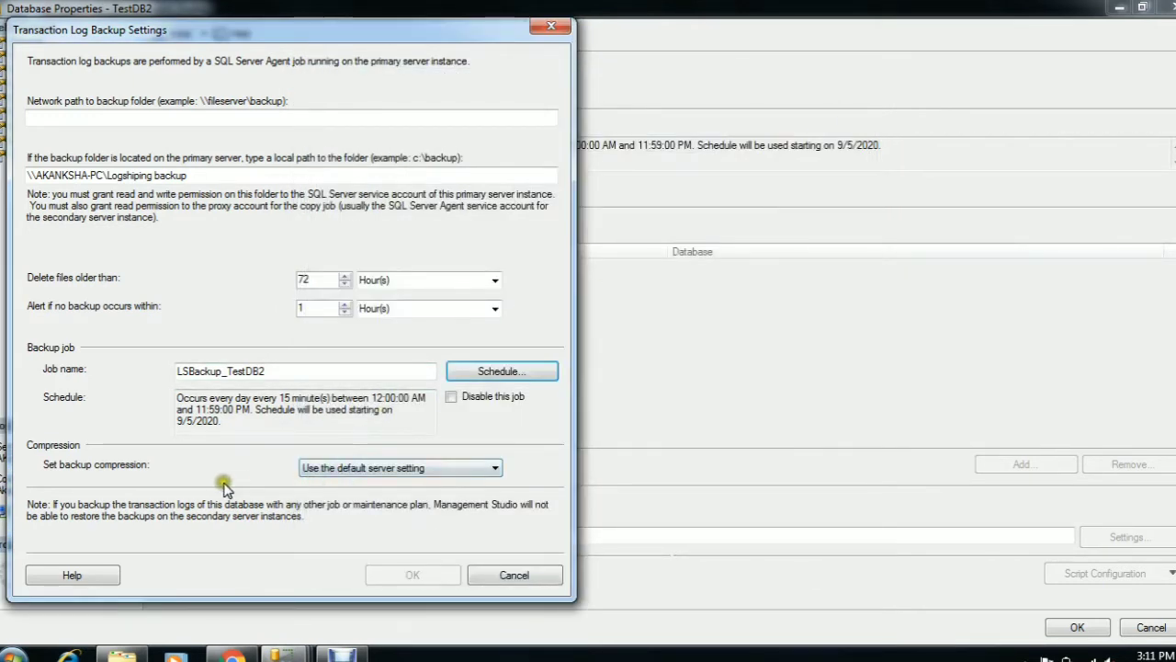
- Set the backup compression to Compress backup and save the settings with the copied share path as the network path to the backup folder
{"action": "left_click", "coordinate": [392, 470]}
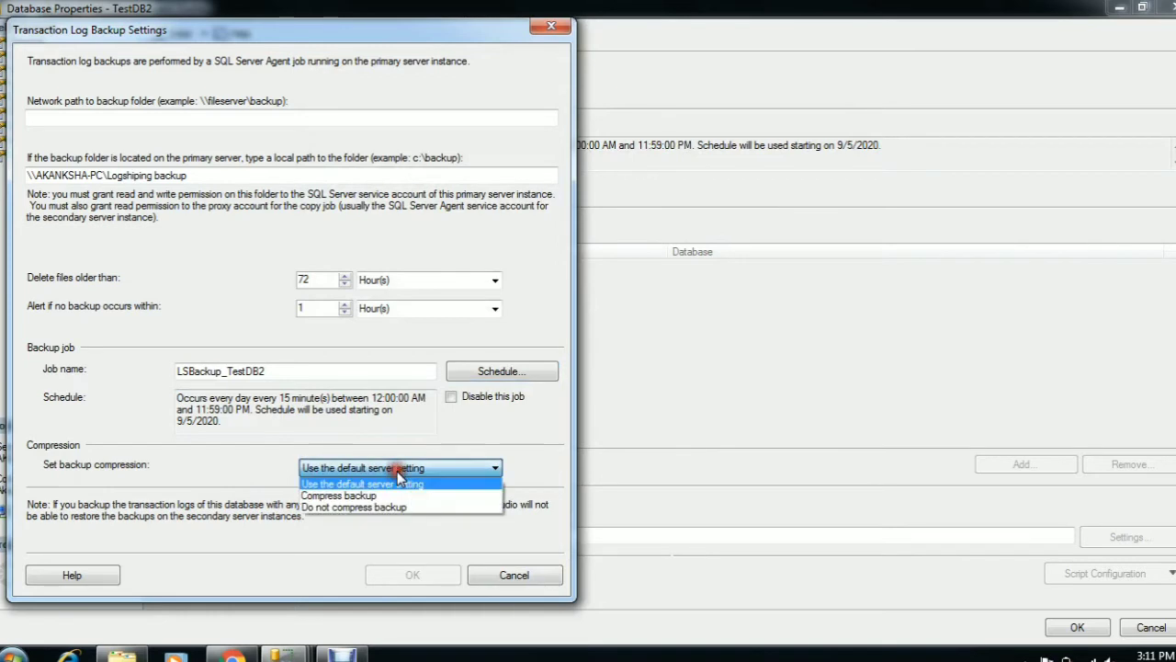
{"action": "left_click", "coordinate": [360, 497]}
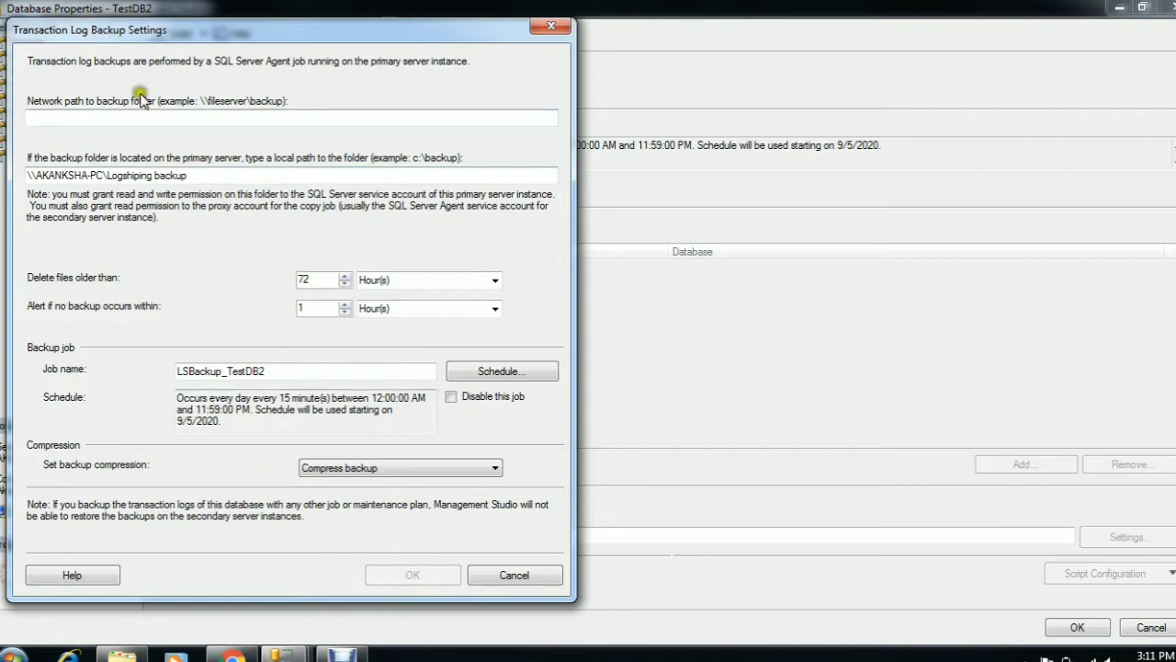
{"action": "left_click", "coordinate": [112, 118]}
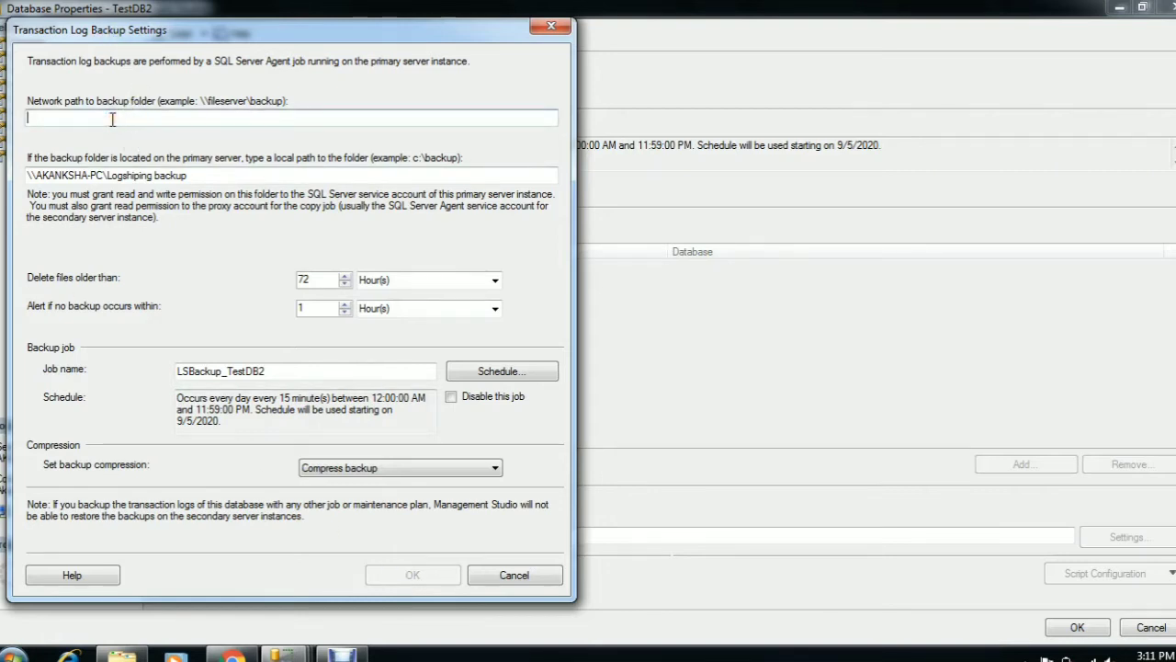
{"action": "key", "text": "ctrl+v"}
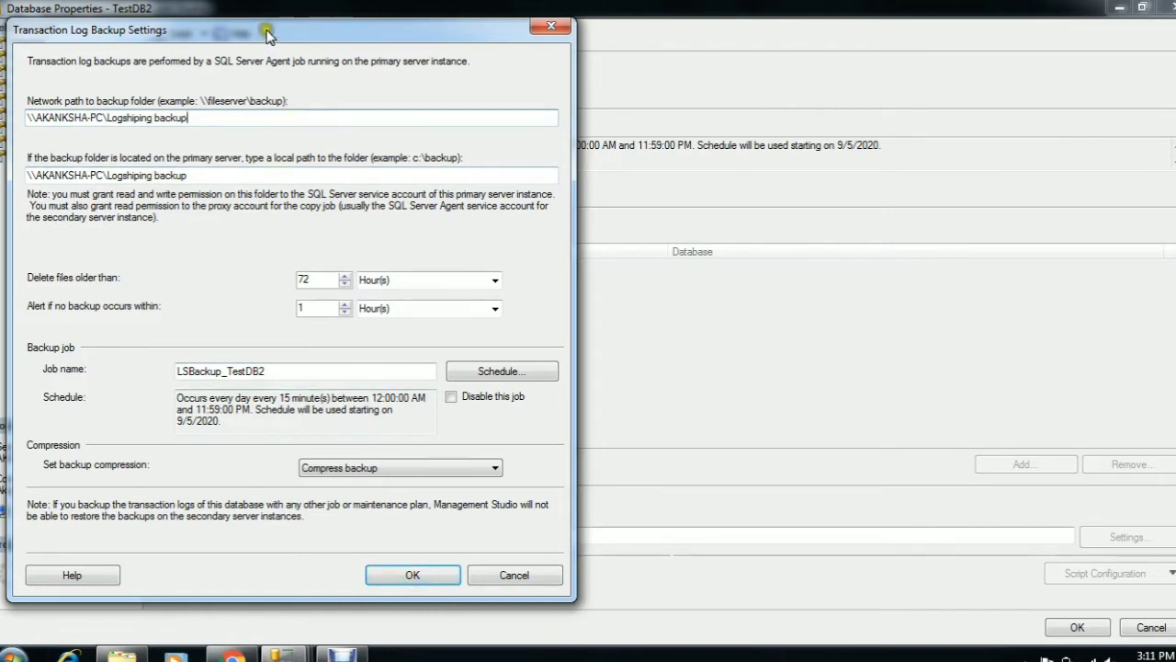
{"action": "left_click_drag", "start_coordinate": [269, 37], "coordinate": [536, 30]}
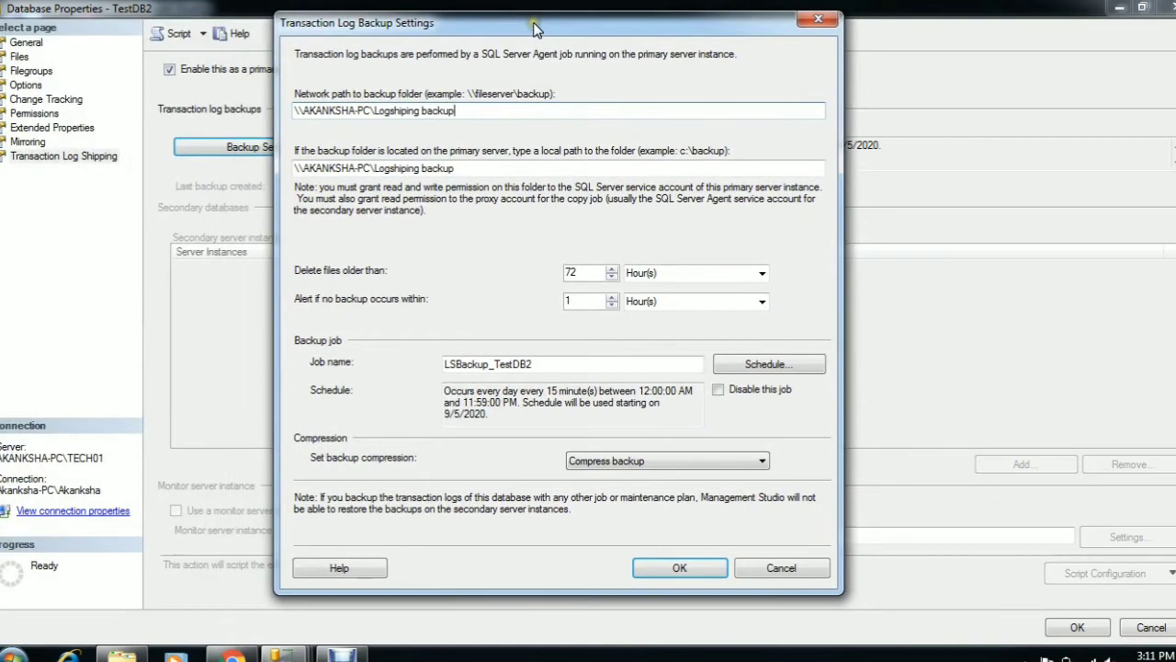
{"action": "left_click", "coordinate": [694, 570]}
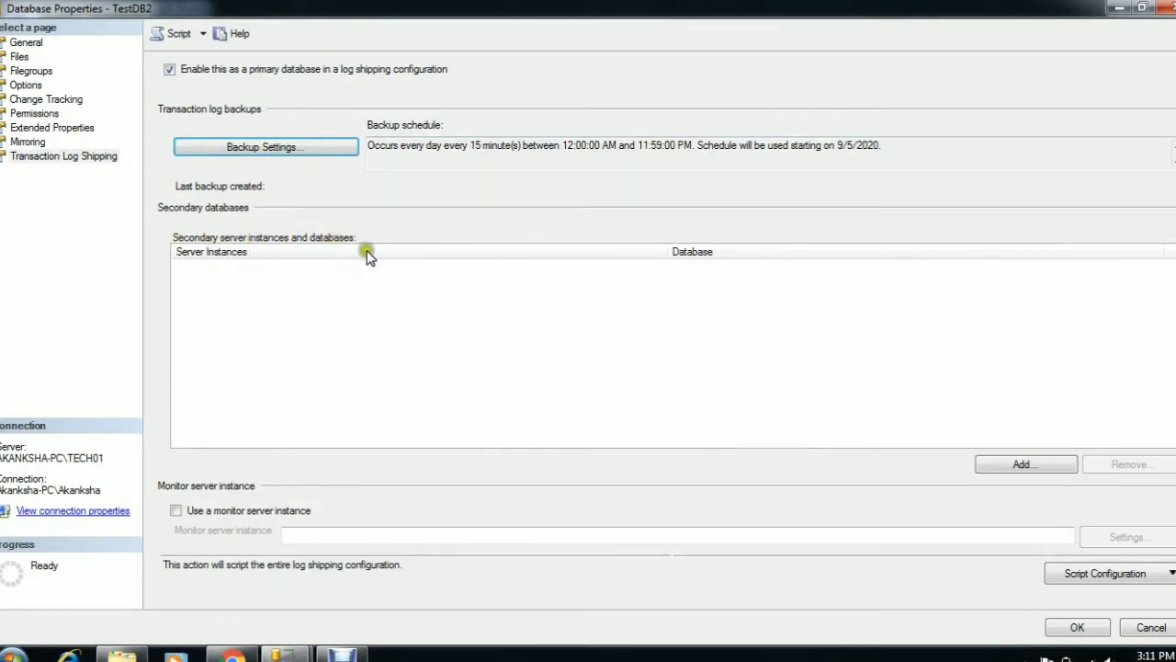
- Start adding a secondary database and connect it to the TECH02 server instance using Windows Authentication
{"action": "left_click", "coordinate": [1028, 466]}
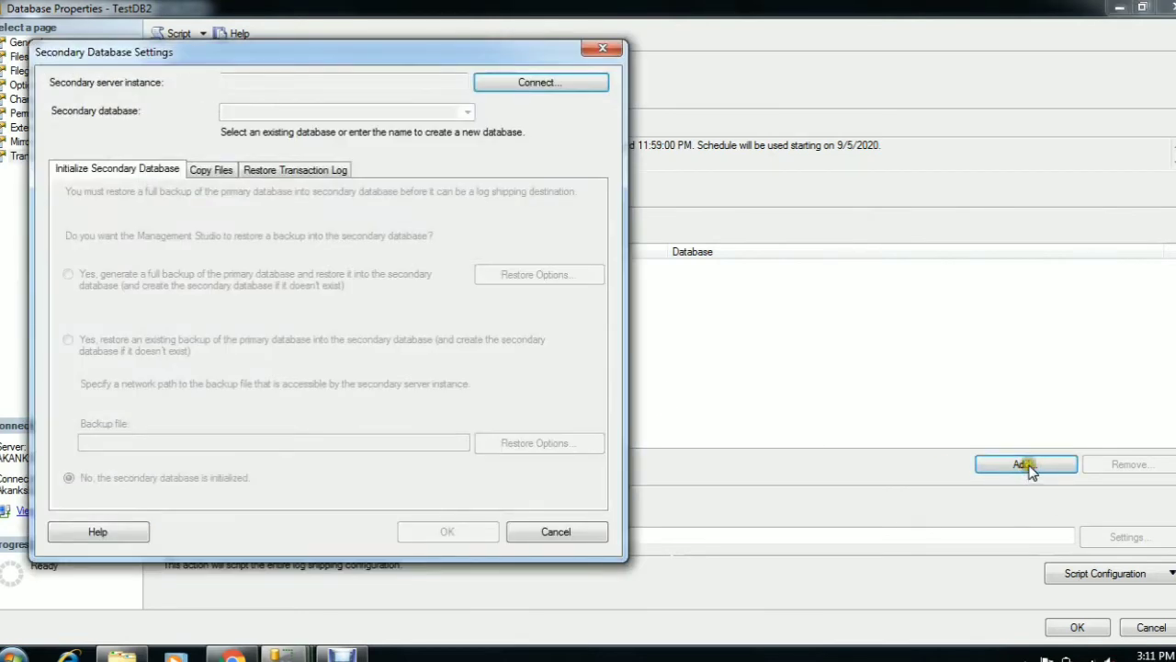
{"action": "left_click_drag", "start_coordinate": [237, 50], "coordinate": [551, 64]}
{"action": "left_click", "coordinate": [789, 101]}
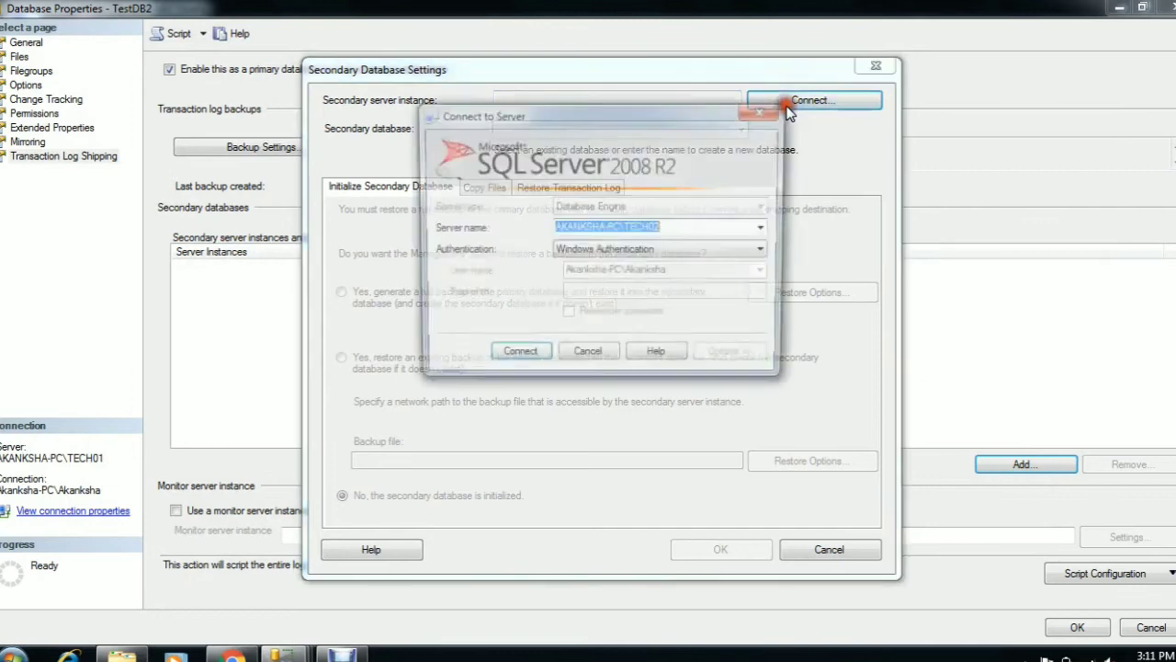
{"action": "left_click", "coordinate": [674, 228]}
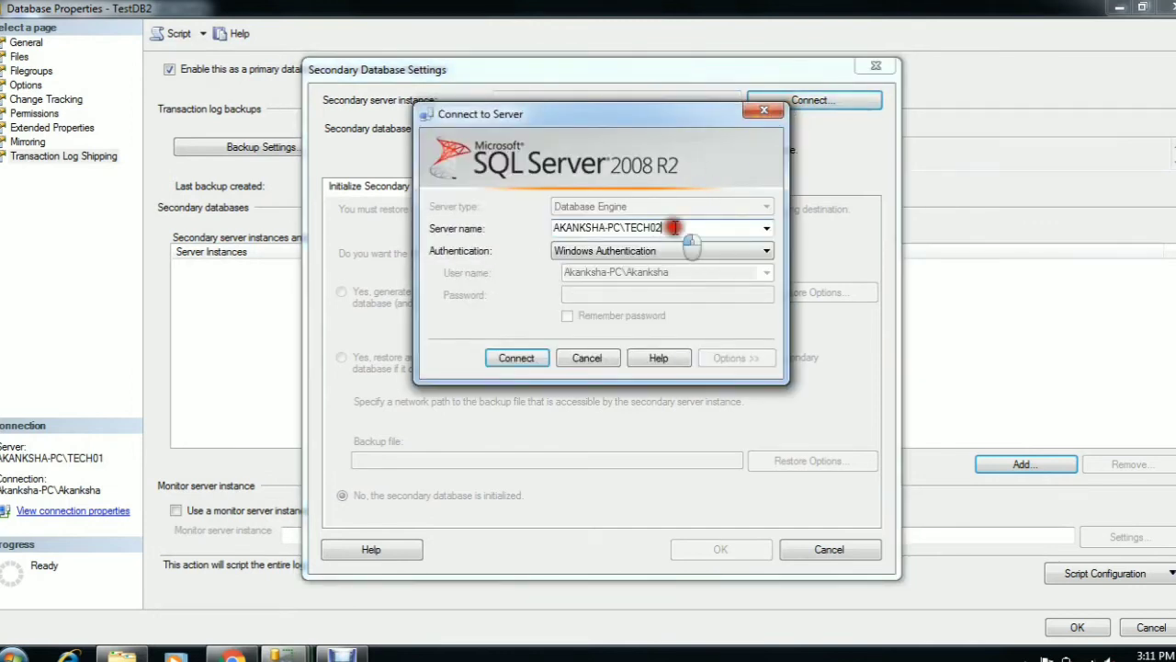
{"action": "left_click", "coordinate": [526, 359]}
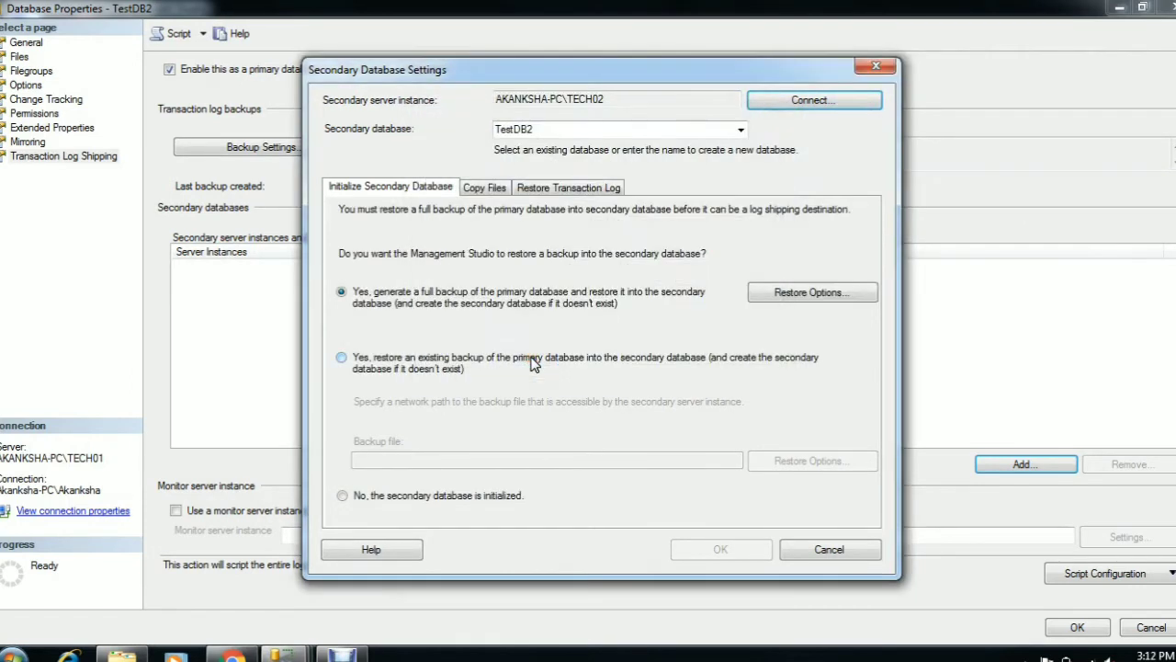
- Choose the existing TestDB1 as the secondary database on TECH02
{"action": "double_click", "coordinate": [539, 128]}
{"action": "left_click", "coordinate": [741, 129]}
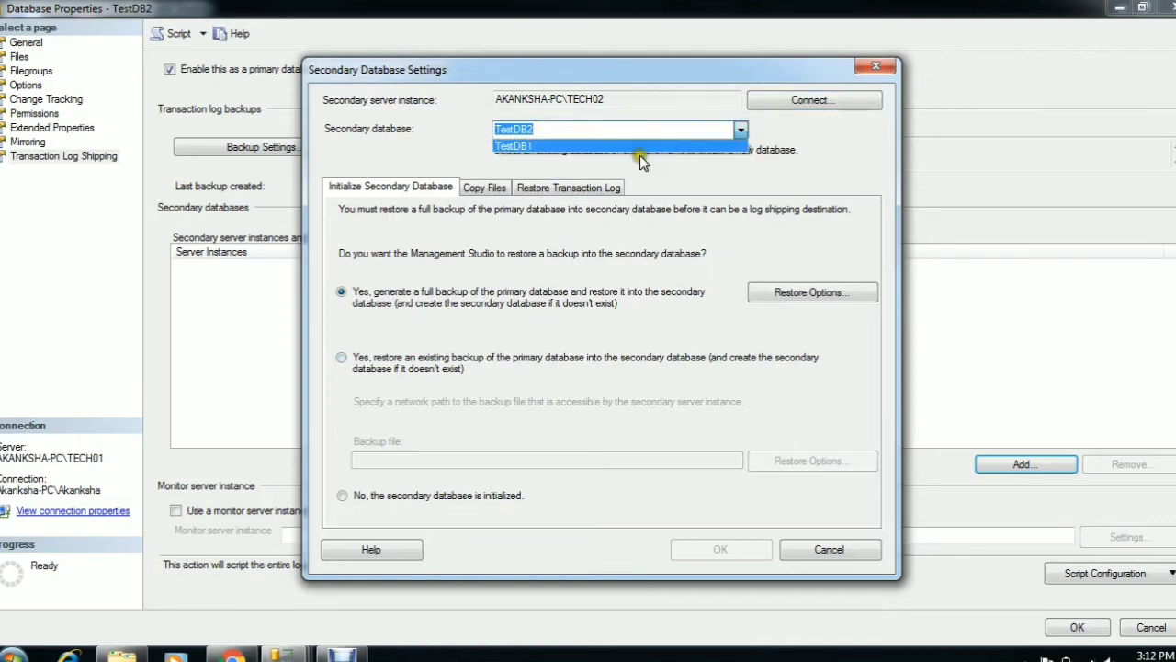
{"action": "left_click", "coordinate": [561, 146]}
- Check in Object Explorer which databases exist on the TECH02 instance, and return to the Secondary Database Settings dialog
{"action": "left_click", "coordinate": [282, 654]}
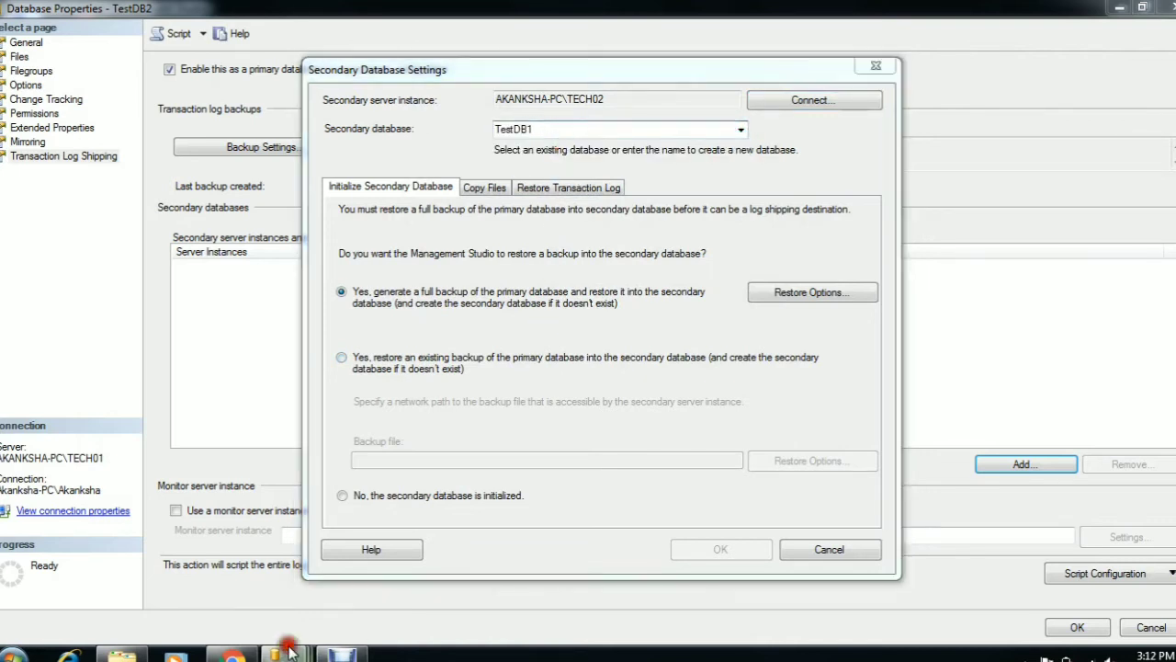
{"action": "left_click", "coordinate": [53, 572]}
{"action": "left_click", "coordinate": [138, 401]}
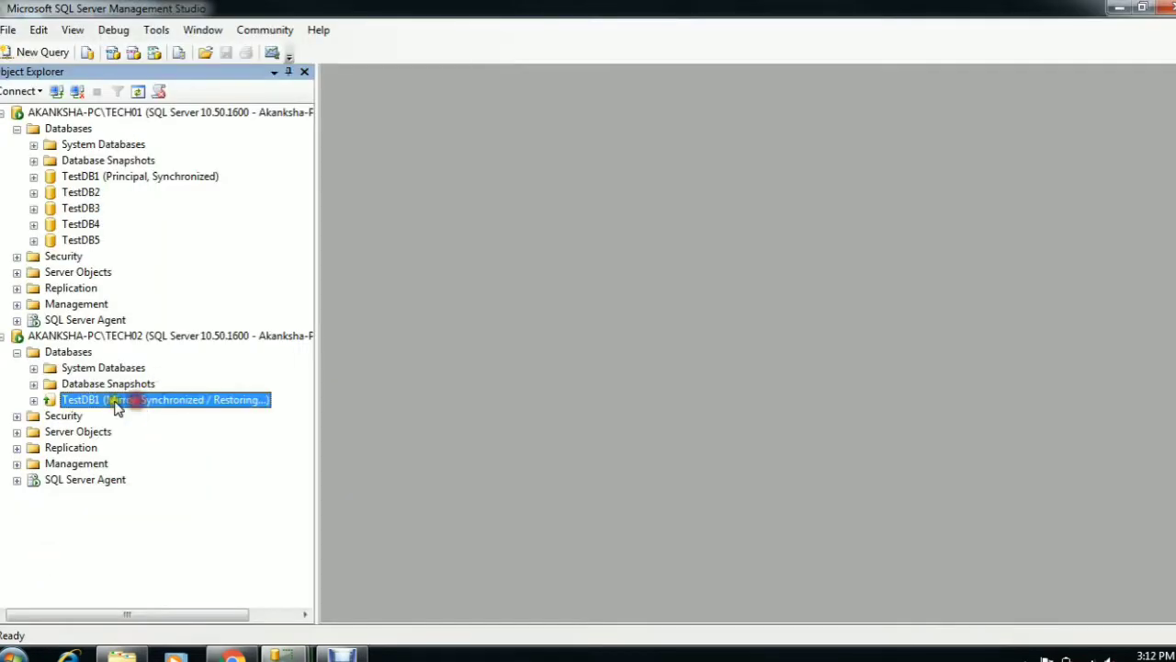
{"action": "left_click", "coordinate": [282, 655]}
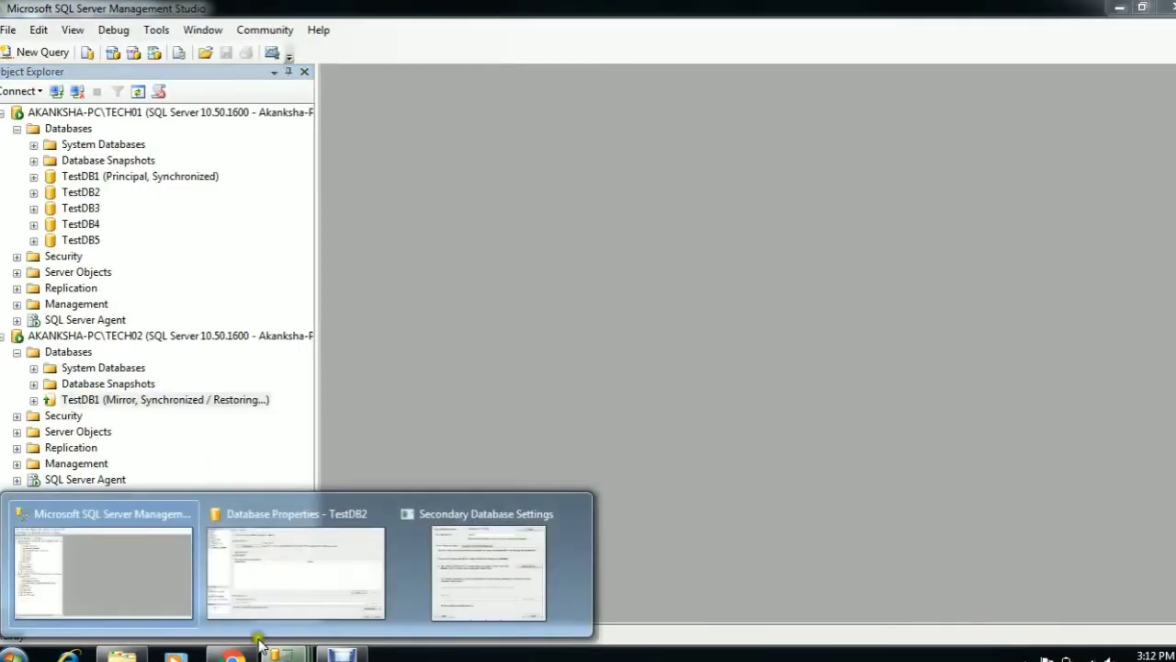
{"action": "left_click", "coordinate": [159, 577]}
{"action": "left_click", "coordinate": [282, 654]}
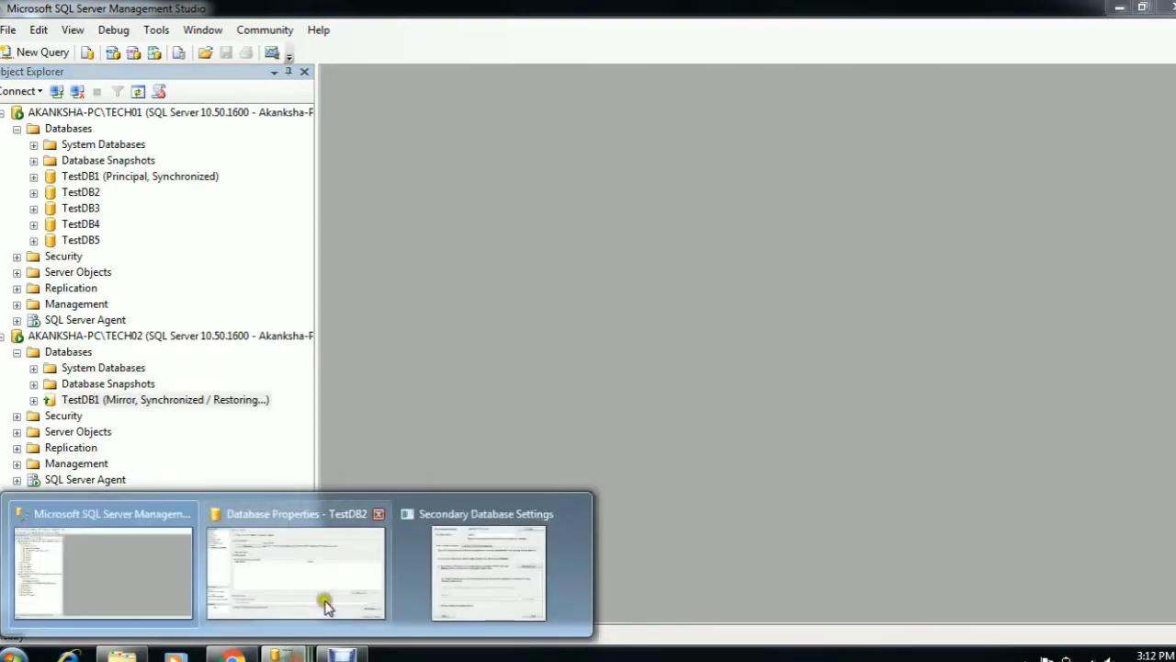
{"action": "left_click", "coordinate": [321, 598]}
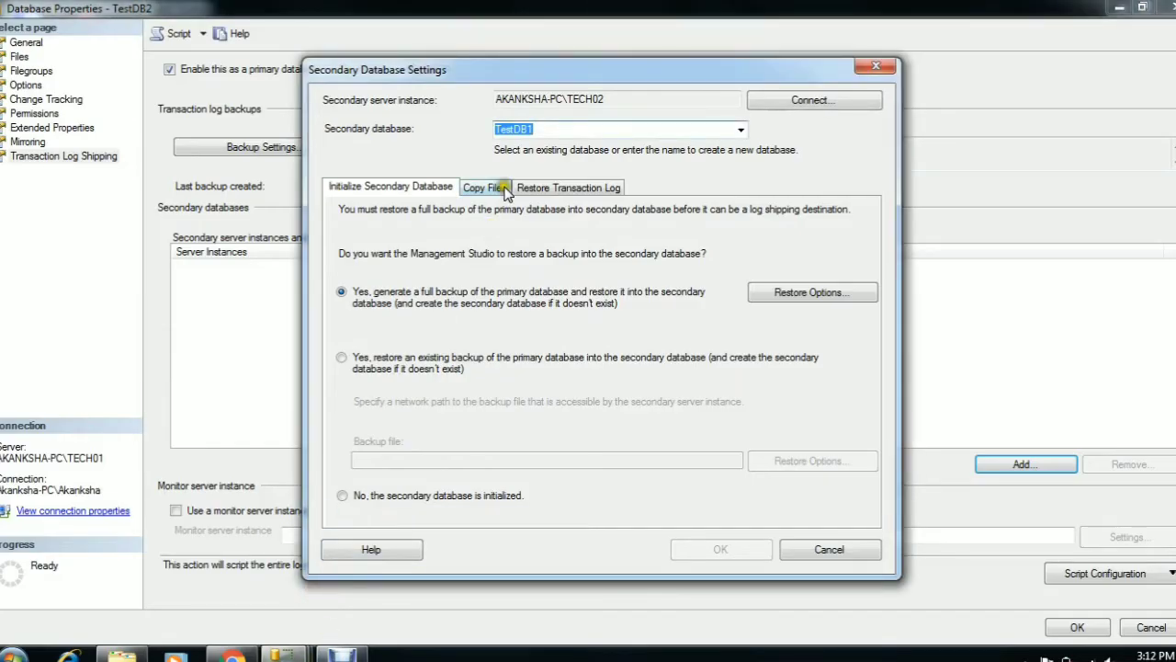
- Set the secondary database name to TestDB2 in place of the selected existing database
{"action": "left_click", "coordinate": [740, 130]}
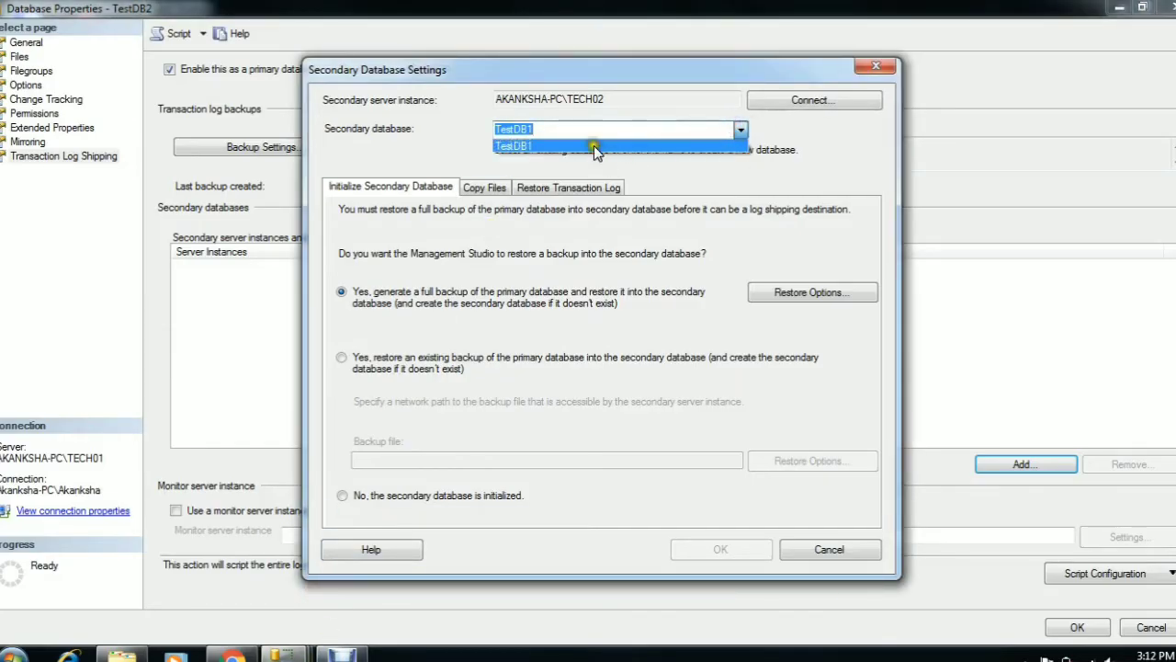
{"action": "left_click", "coordinate": [567, 136]}
{"action": "left_click", "coordinate": [567, 130]}
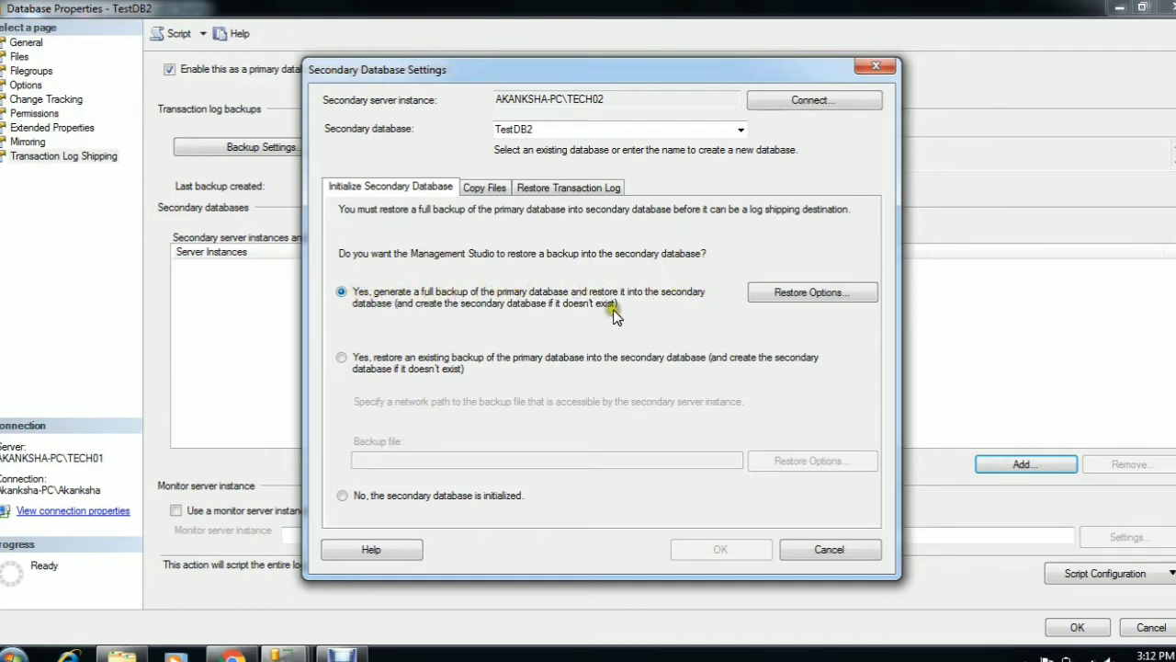
- Examine the existing-backup and already-initialized choices, keeping the option to generate a full backup and restore it into the secondary database
{"action": "left_click", "coordinate": [344, 357]}
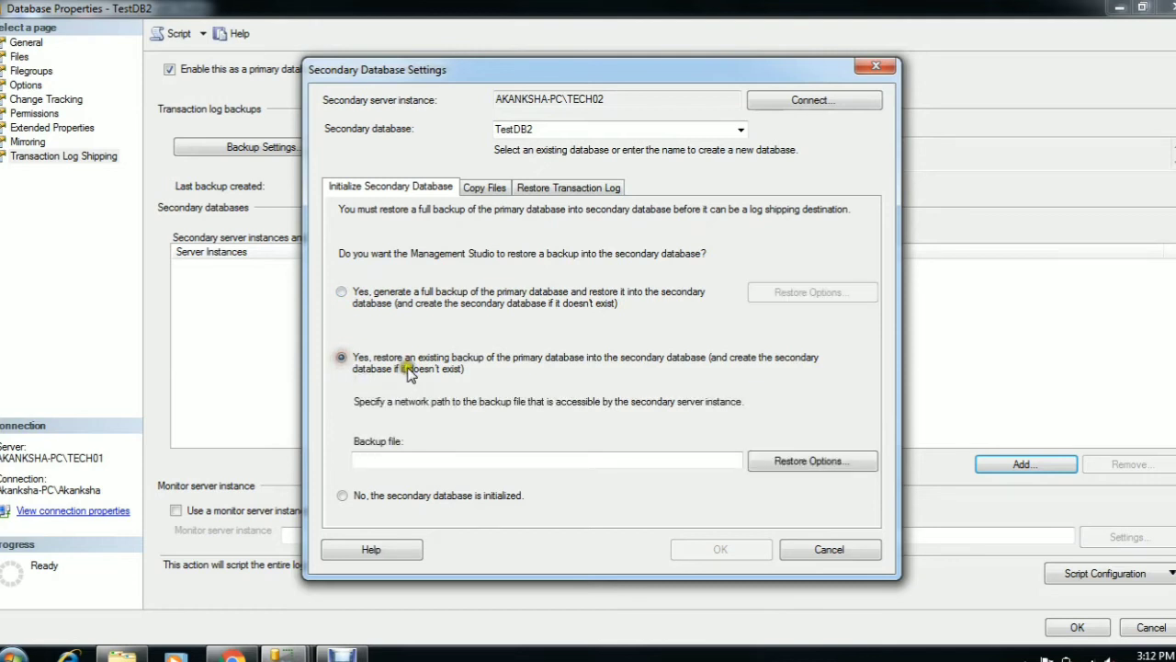
{"action": "left_click", "coordinate": [457, 462]}
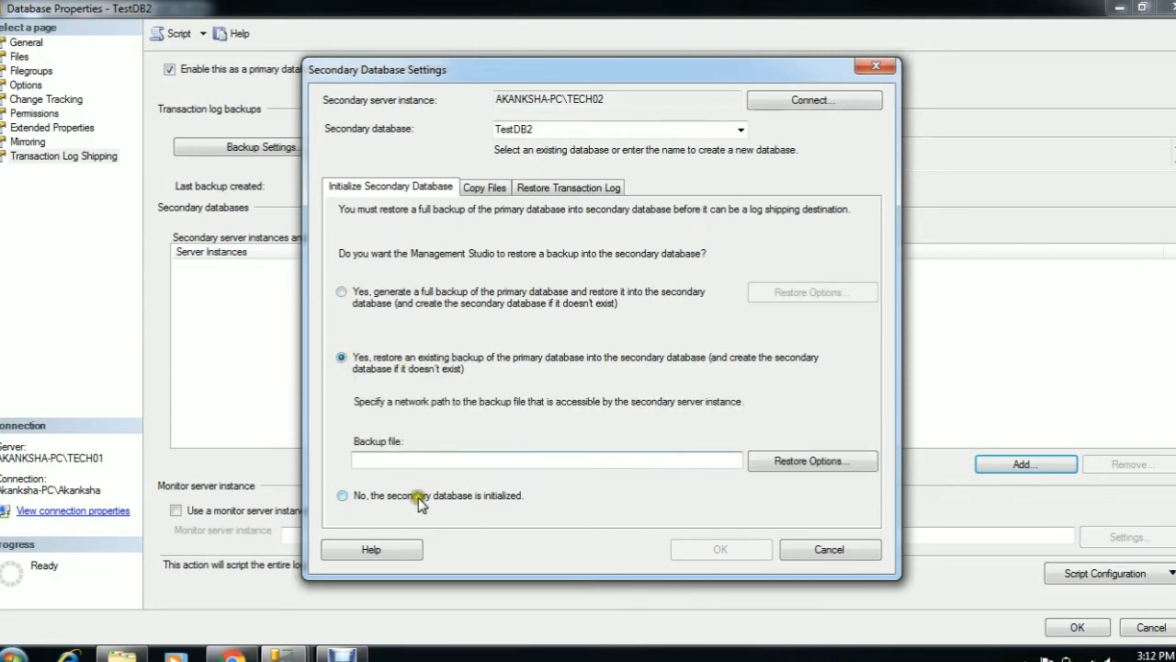
{"action": "left_click", "coordinate": [343, 496]}
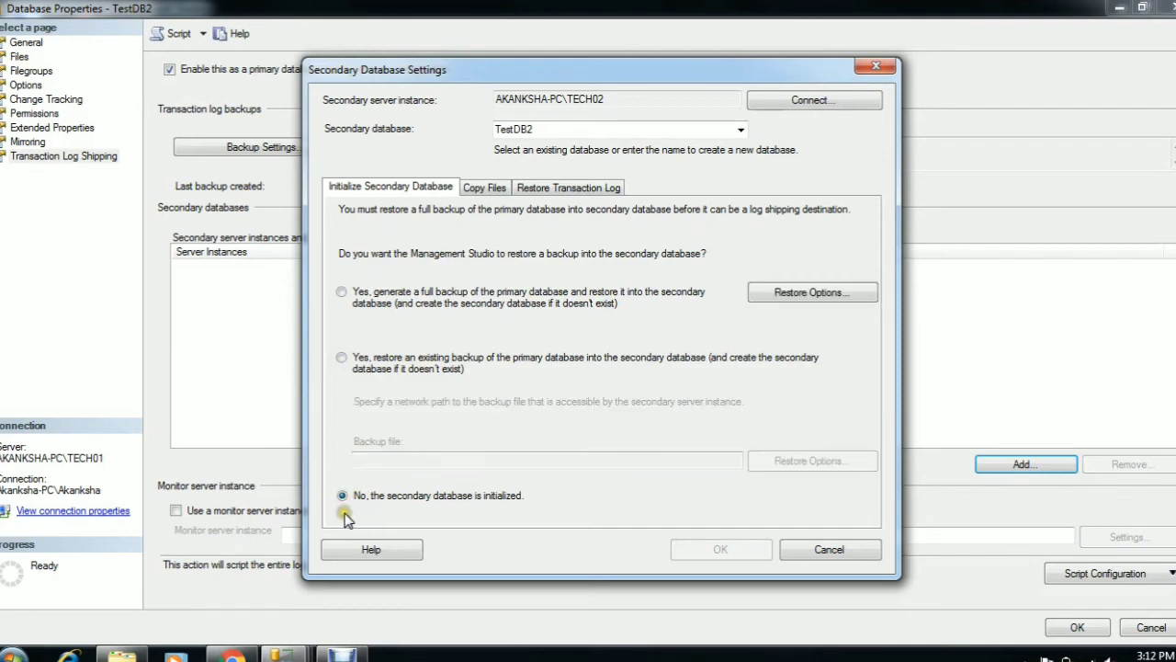
{"action": "left_click", "coordinate": [342, 292]}
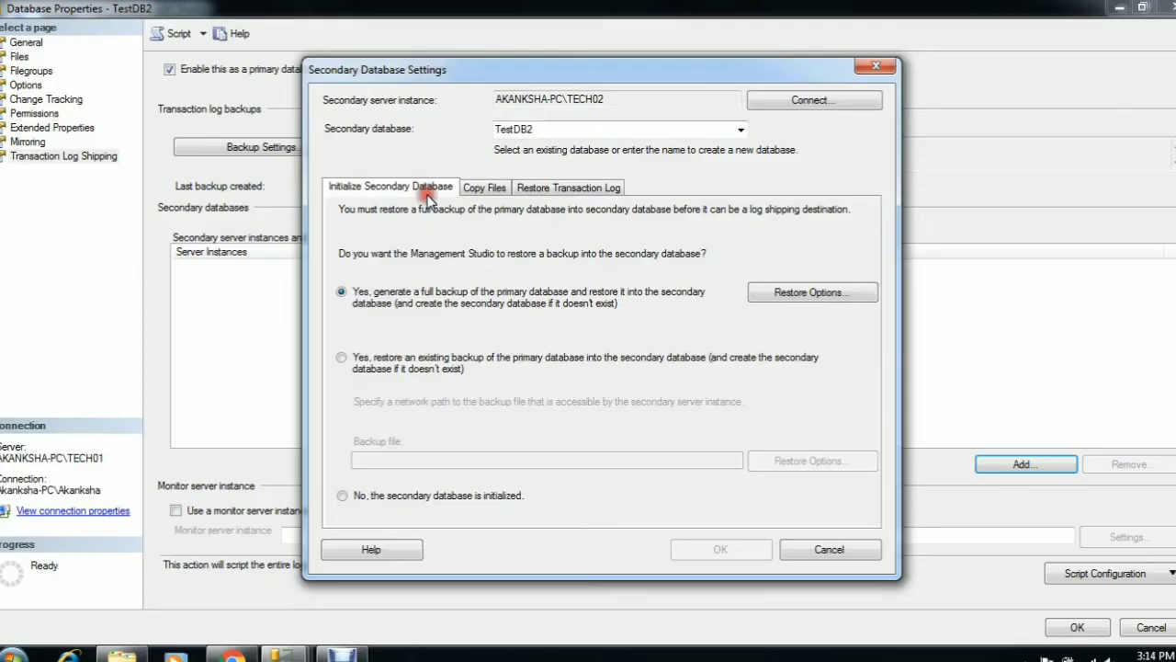
- Set the destination folder for copied files to the shared Logshiping backup network path, keeping deletion after 72 hours
{"action": "left_click", "coordinate": [485, 191]}
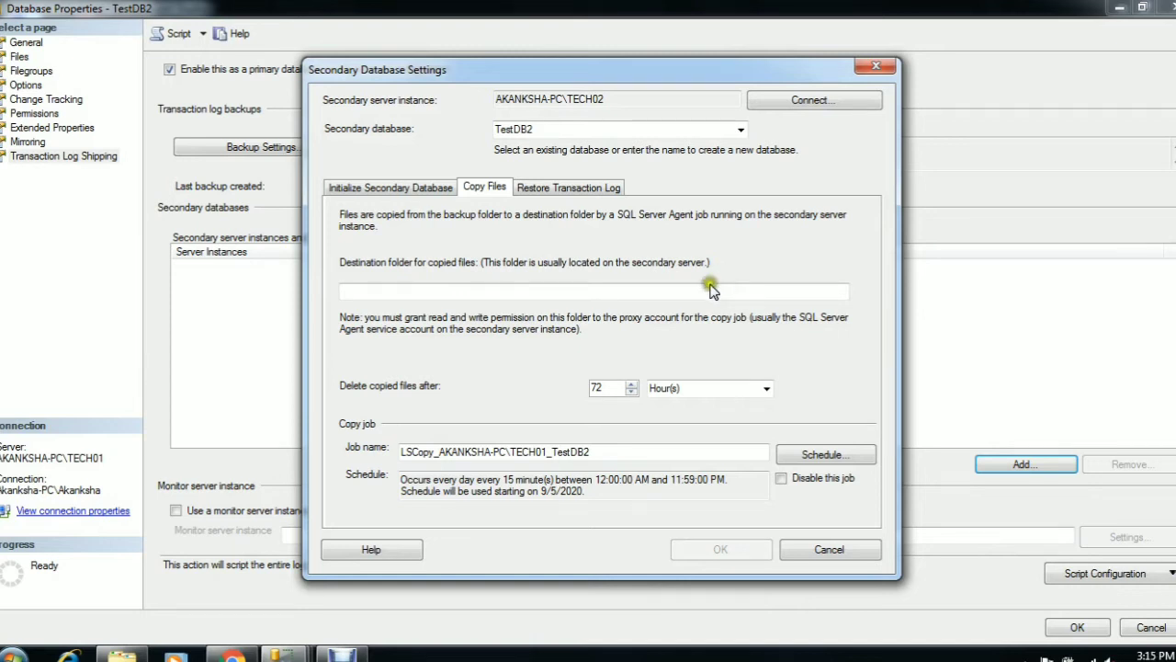
{"action": "left_click", "coordinate": [589, 294]}
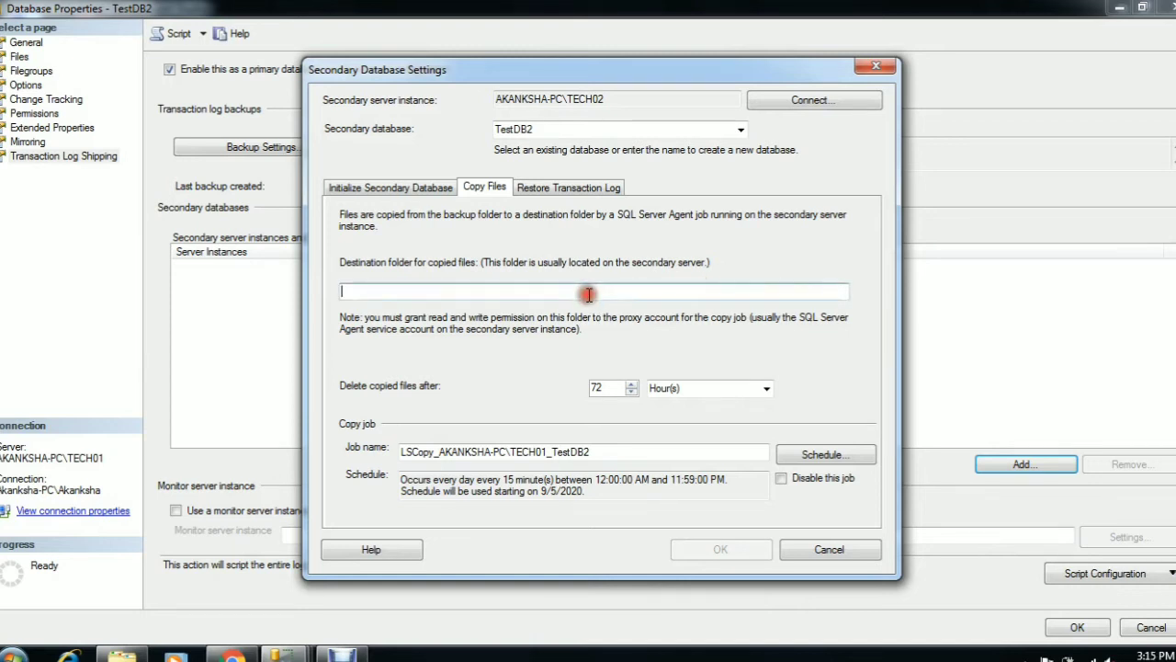
{"action": "type", "text": "\\\\AKANKSHA-PC\\Logshiping backup"}
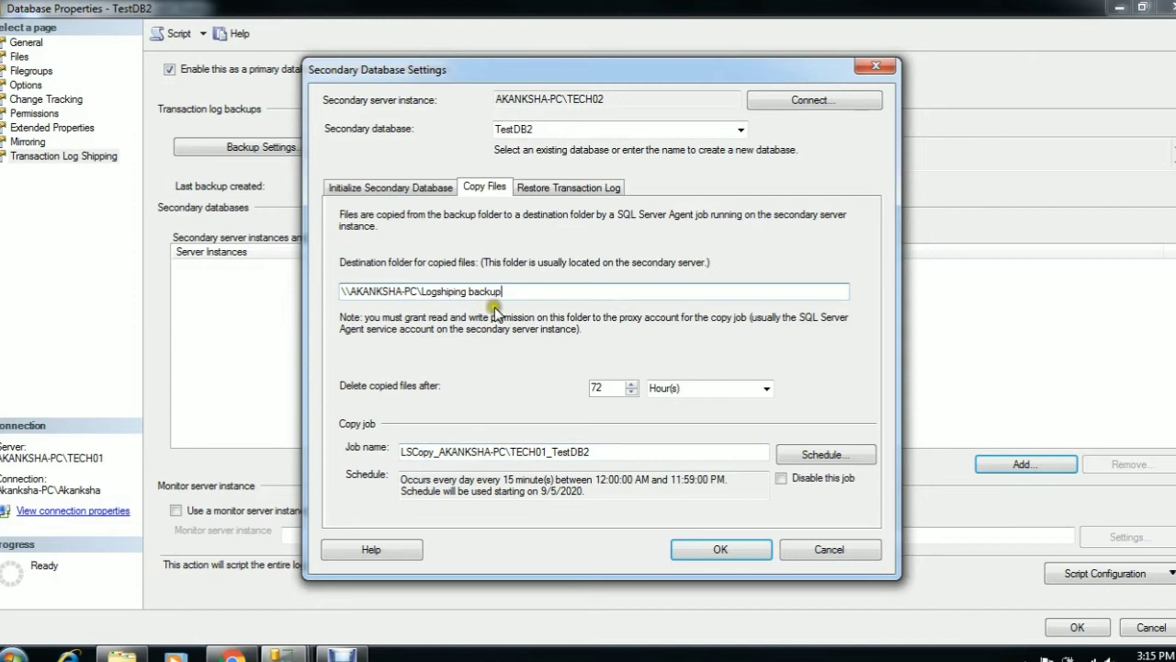
{"action": "left_click", "coordinate": [765, 390]}
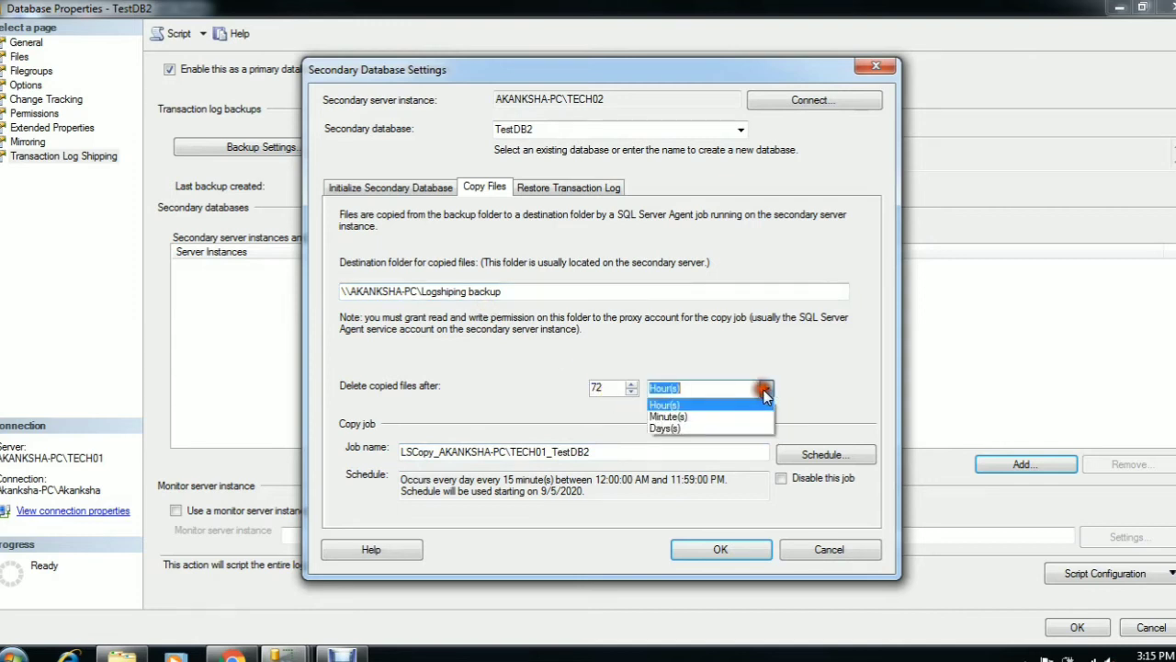
{"action": "left_click", "coordinate": [768, 393]}
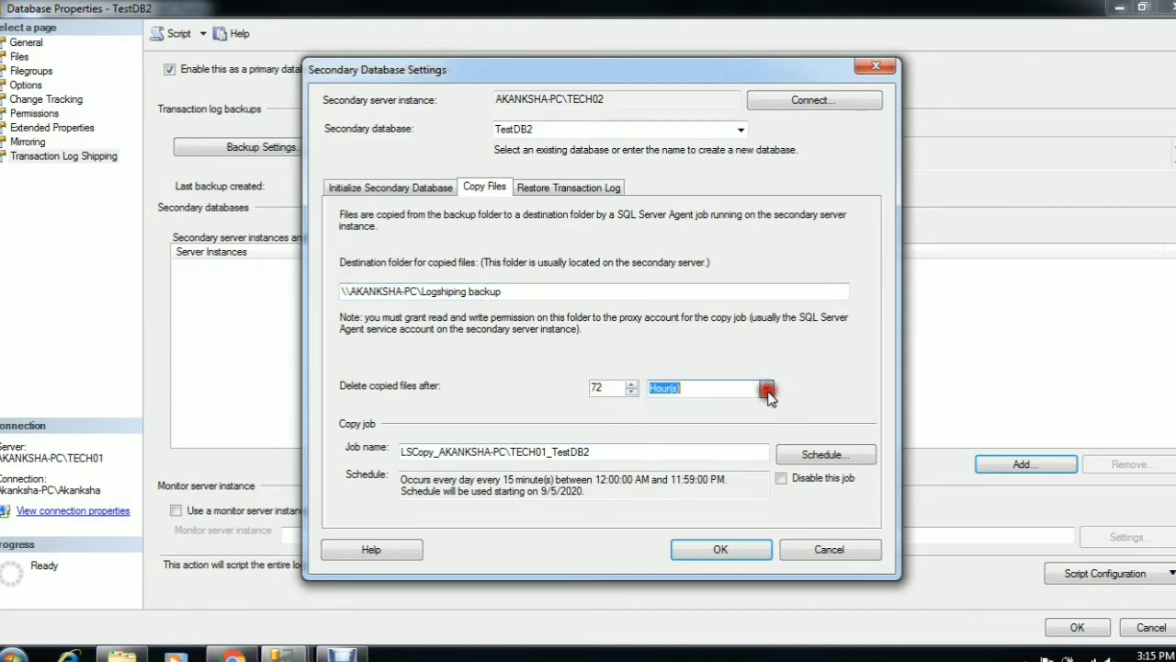
- Examine the copy job's schedule properties and close them without editing the schedule
{"action": "left_click", "coordinate": [535, 195]}
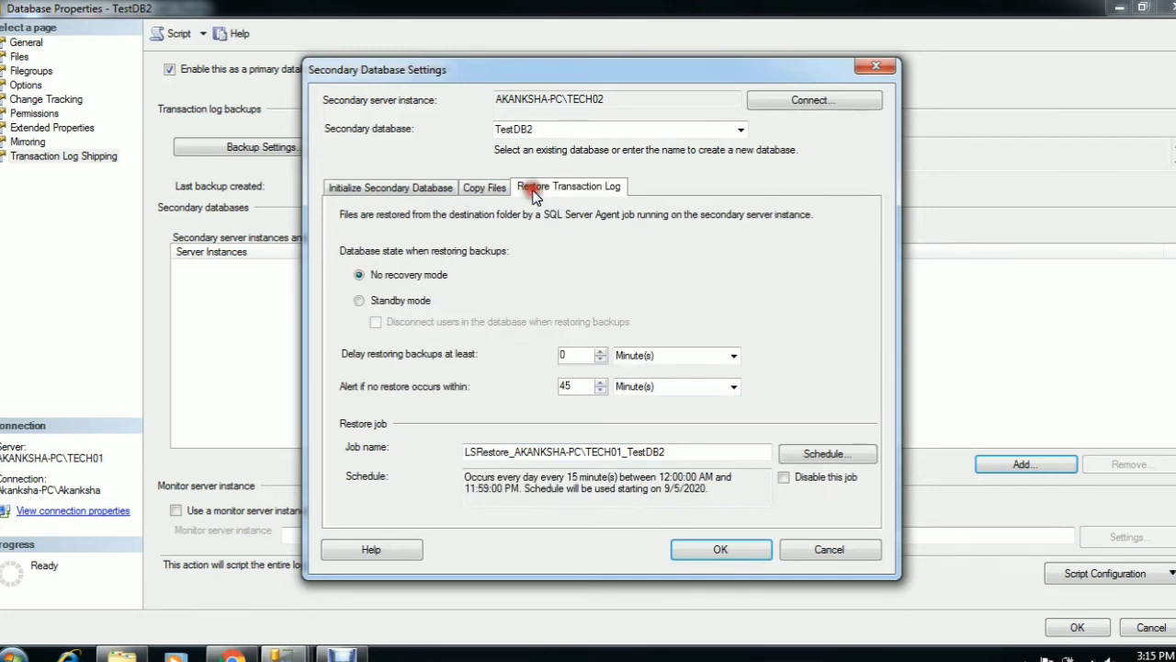
{"action": "left_click", "coordinate": [481, 191]}
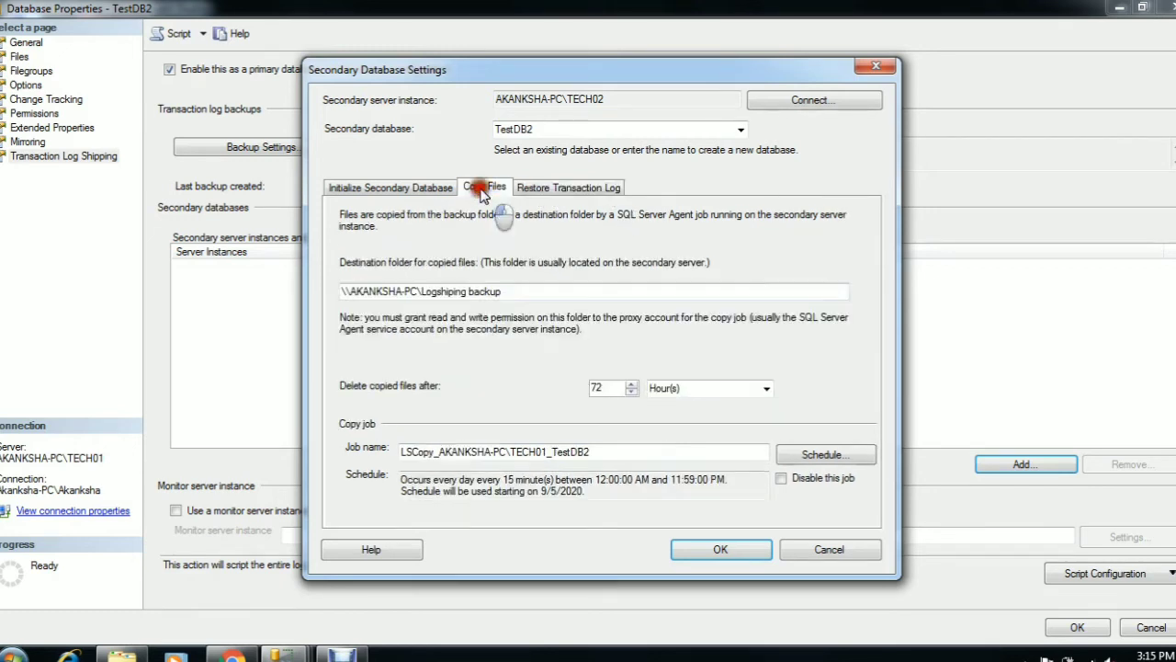
{"action": "left_click", "coordinate": [824, 455]}
{"action": "left_click", "coordinate": [856, 72]}
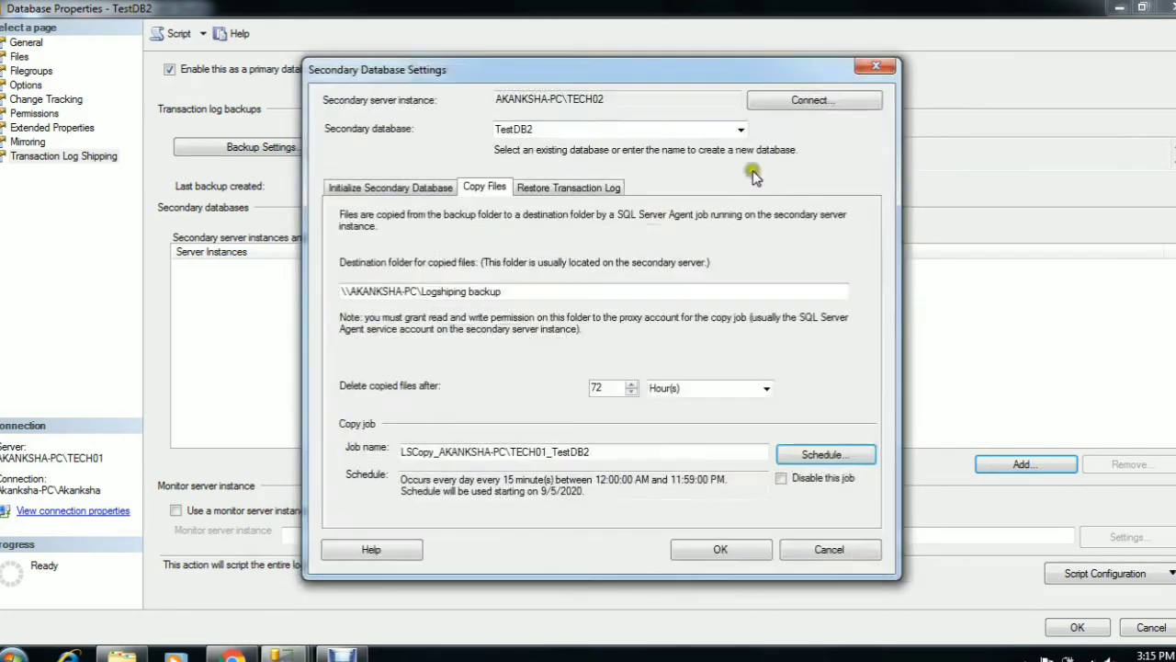
- Set the database state when restoring backups to No recovery mode, and view the restore job's schedule without editing it
{"action": "left_click", "coordinate": [593, 188]}
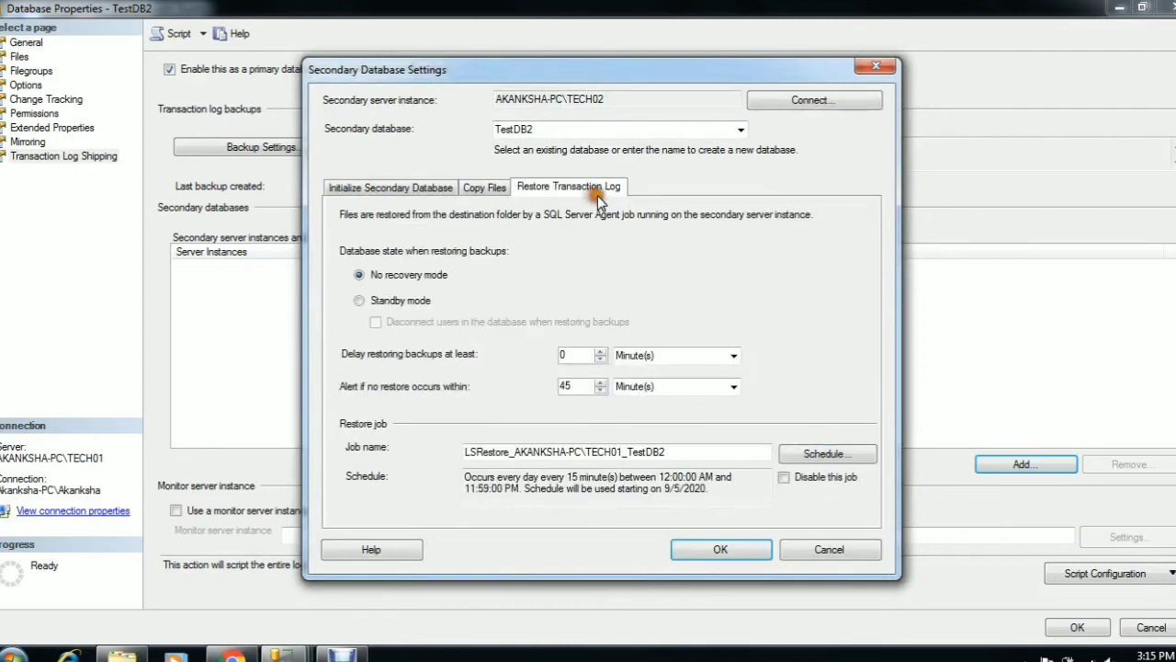
{"action": "left_click", "coordinate": [360, 301]}
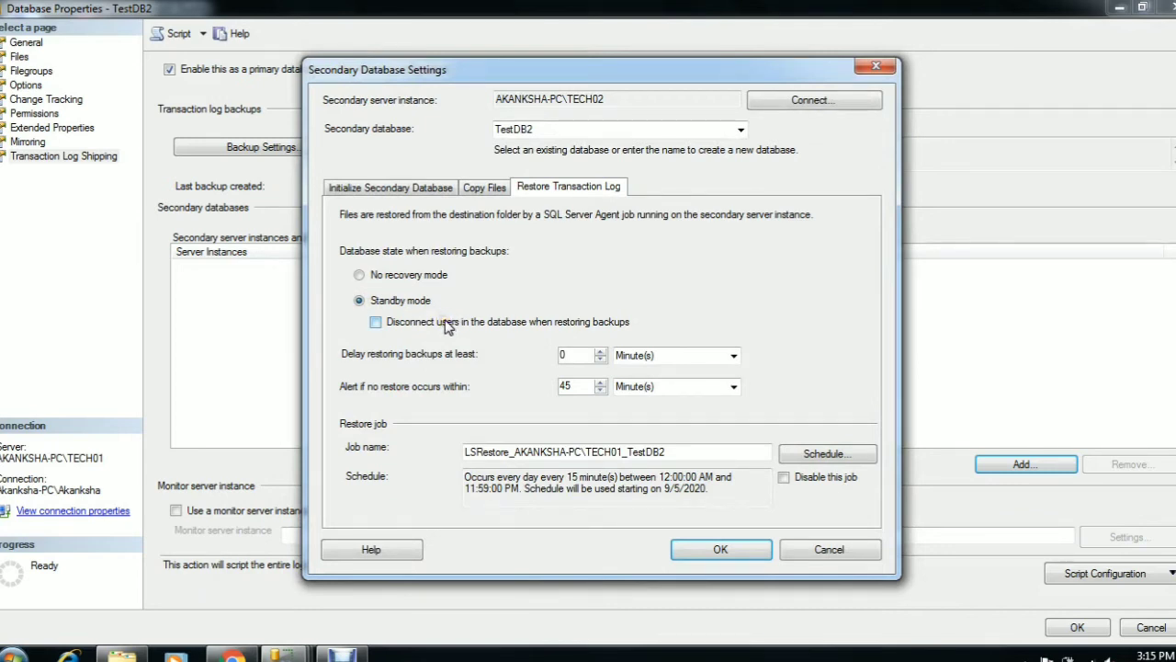
{"action": "left_click", "coordinate": [379, 325]}
{"action": "left_click", "coordinate": [359, 275]}
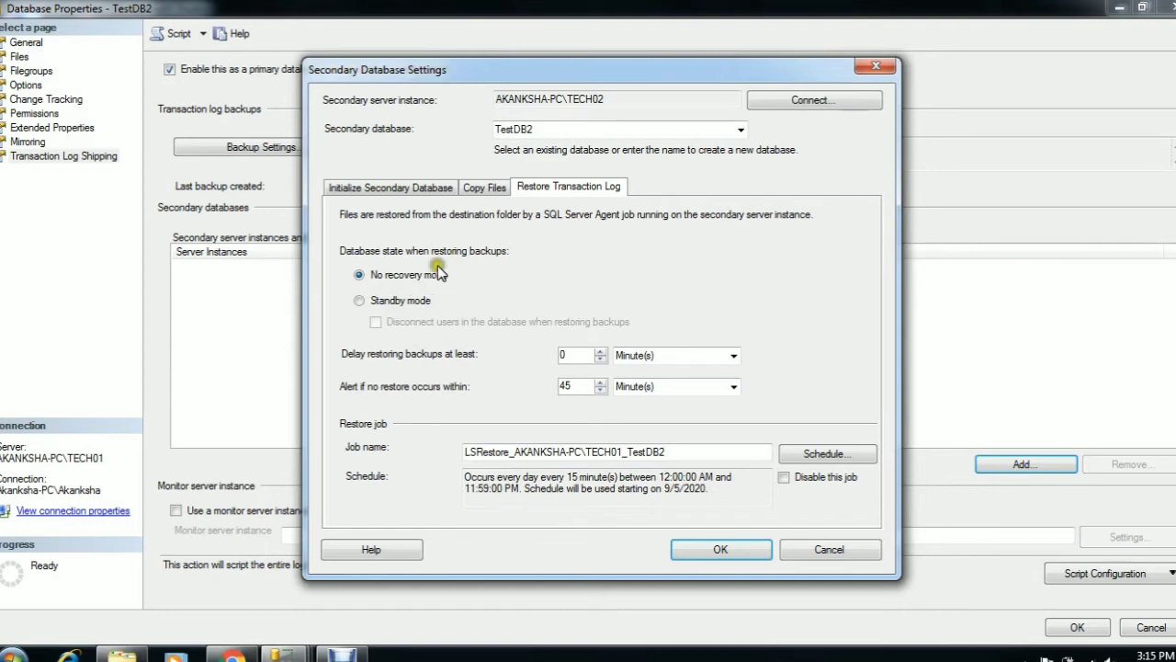
{"action": "left_click", "coordinate": [807, 454]}
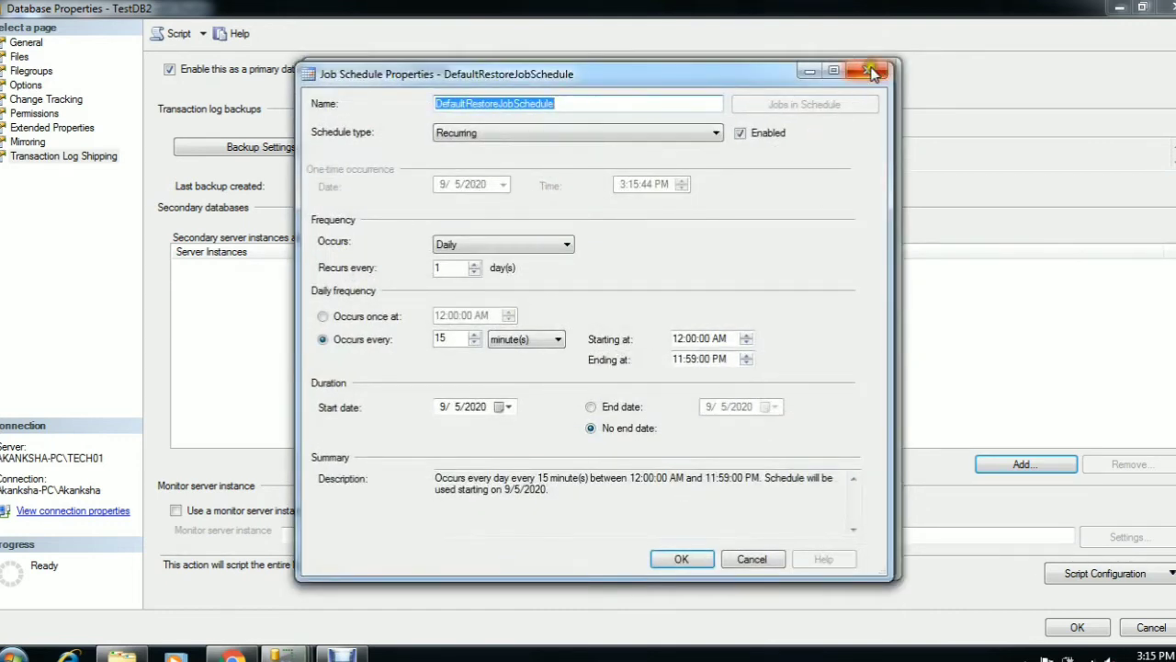
{"action": "left_click", "coordinate": [867, 71]}
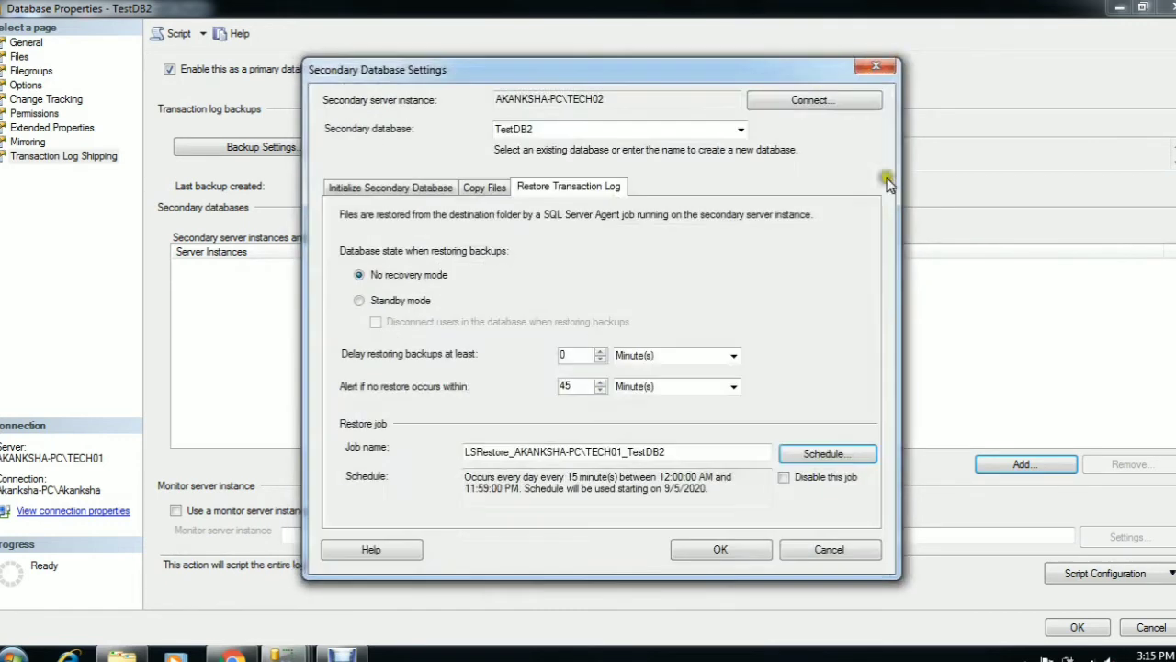
- Review the secondary database initialization choice and compare it with the databases on TECH02 in Object Explorer
{"action": "left_click", "coordinate": [382, 188]}
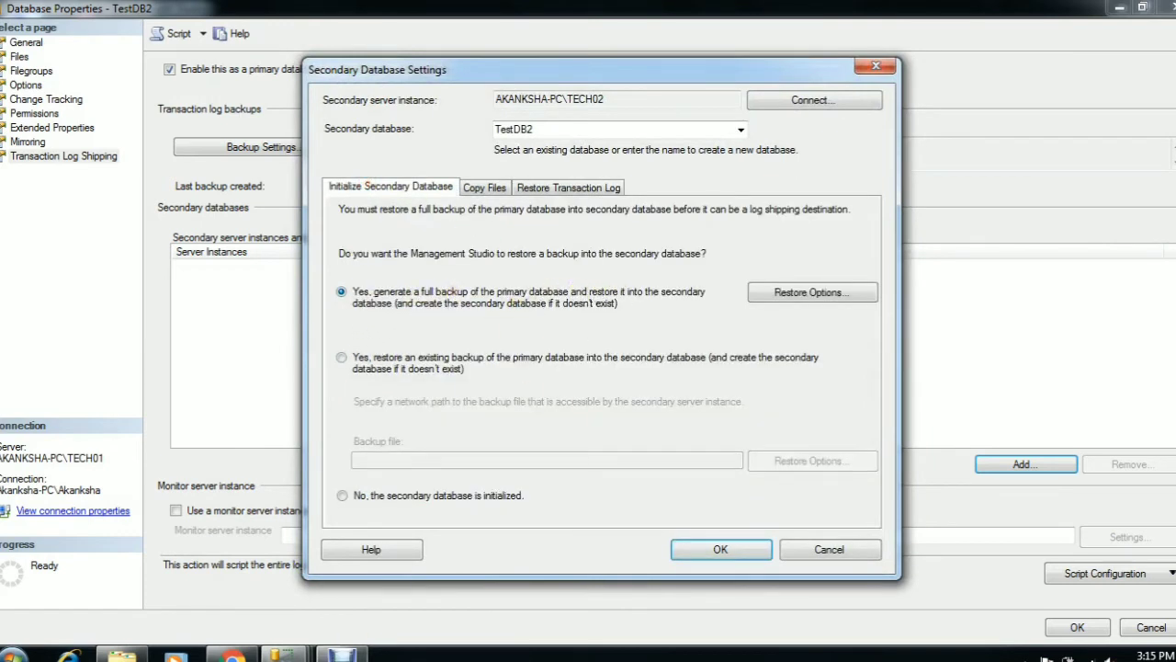
{"action": "left_click", "coordinate": [283, 654]}
{"action": "left_click", "coordinate": [116, 551]}
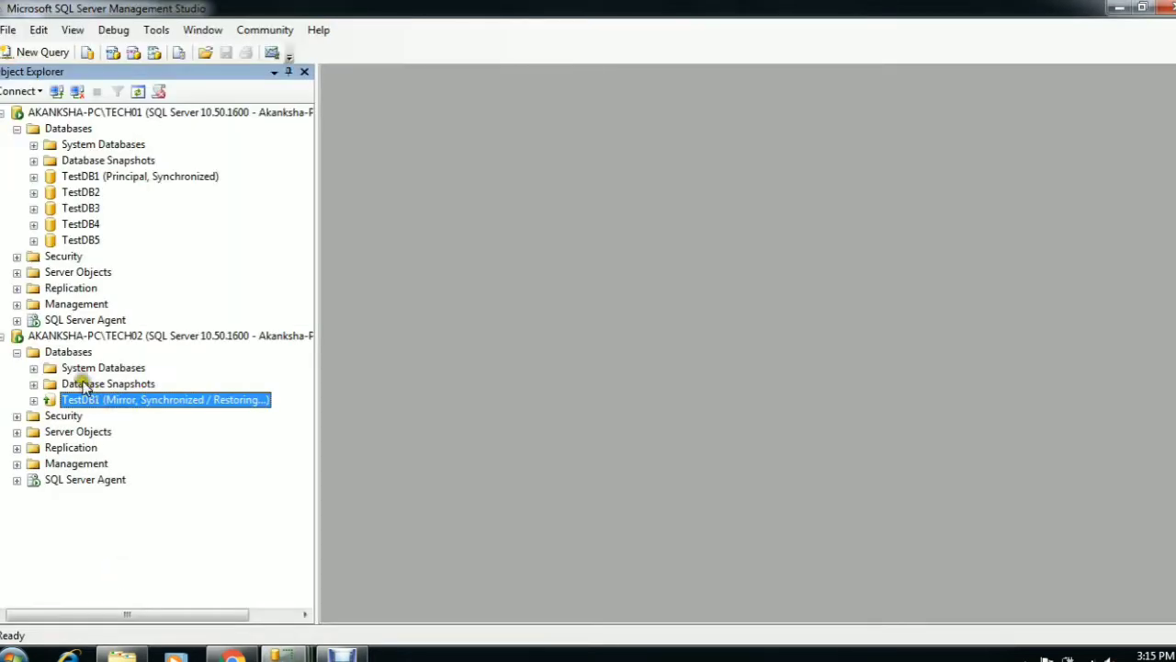
{"action": "left_click", "coordinate": [283, 654]}
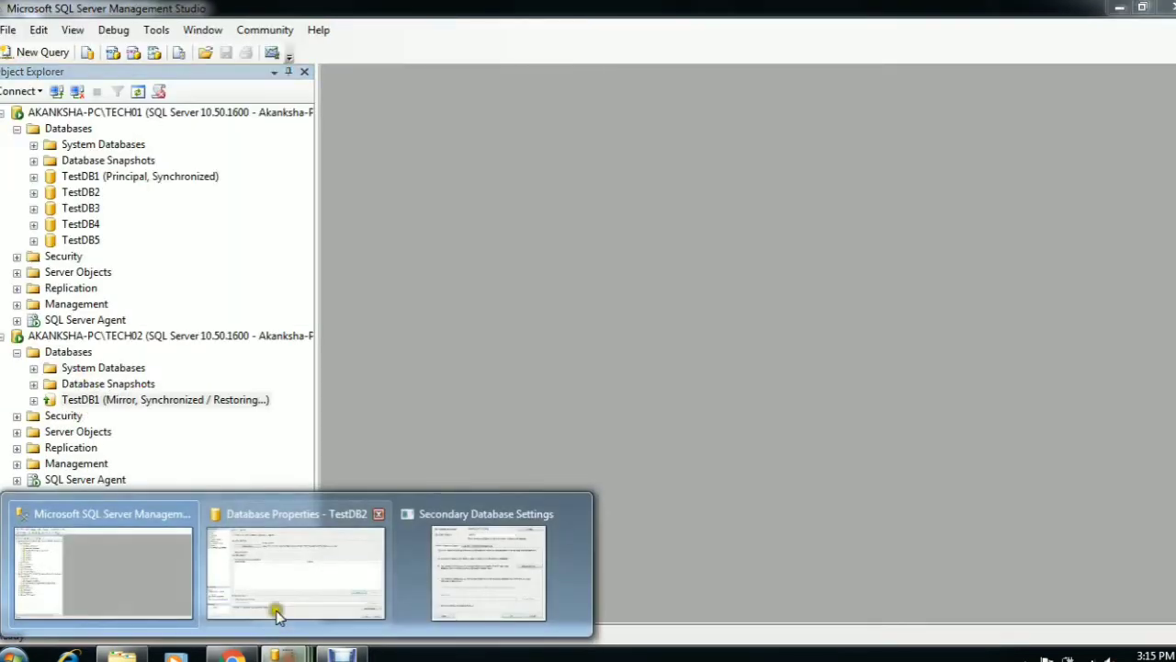
{"action": "left_click", "coordinate": [320, 574]}
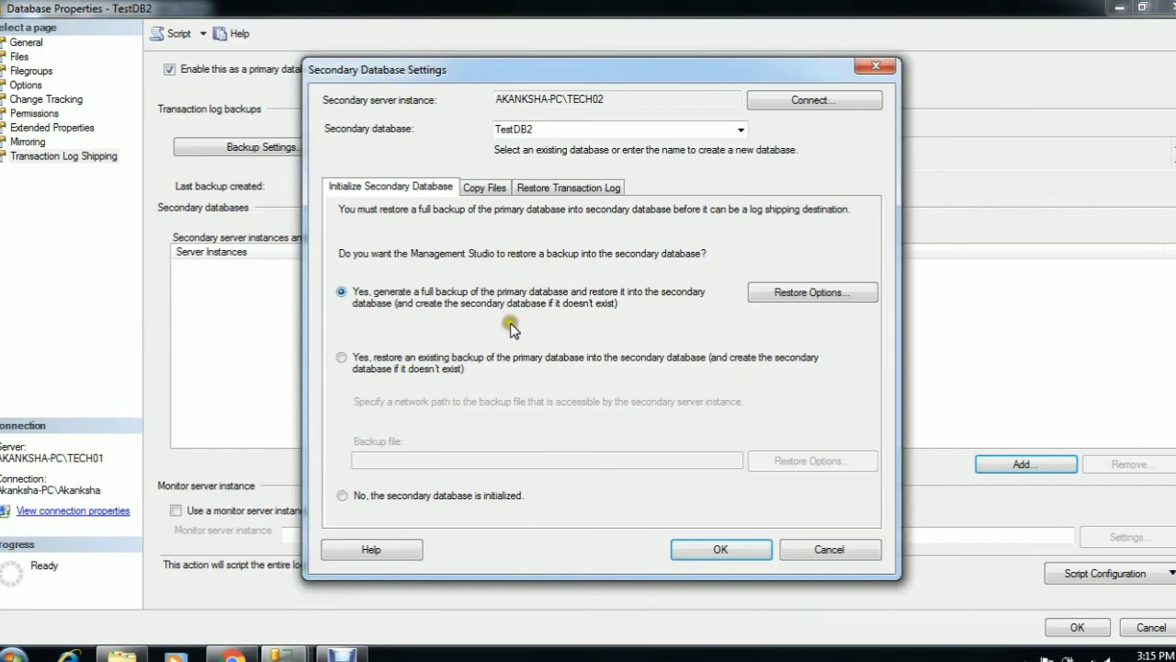
- Save the TECH02 secondary database settings and apply the log shipping configuration for TestDB2
{"action": "left_click", "coordinate": [715, 548]}
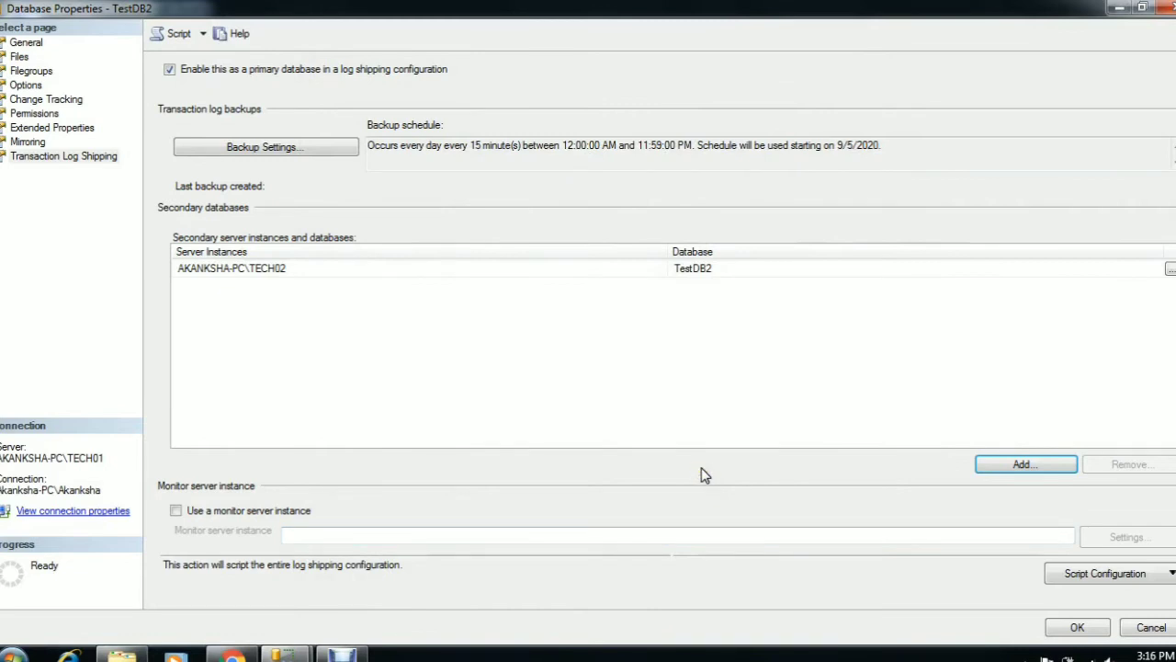
{"action": "left_click", "coordinate": [1078, 631]}
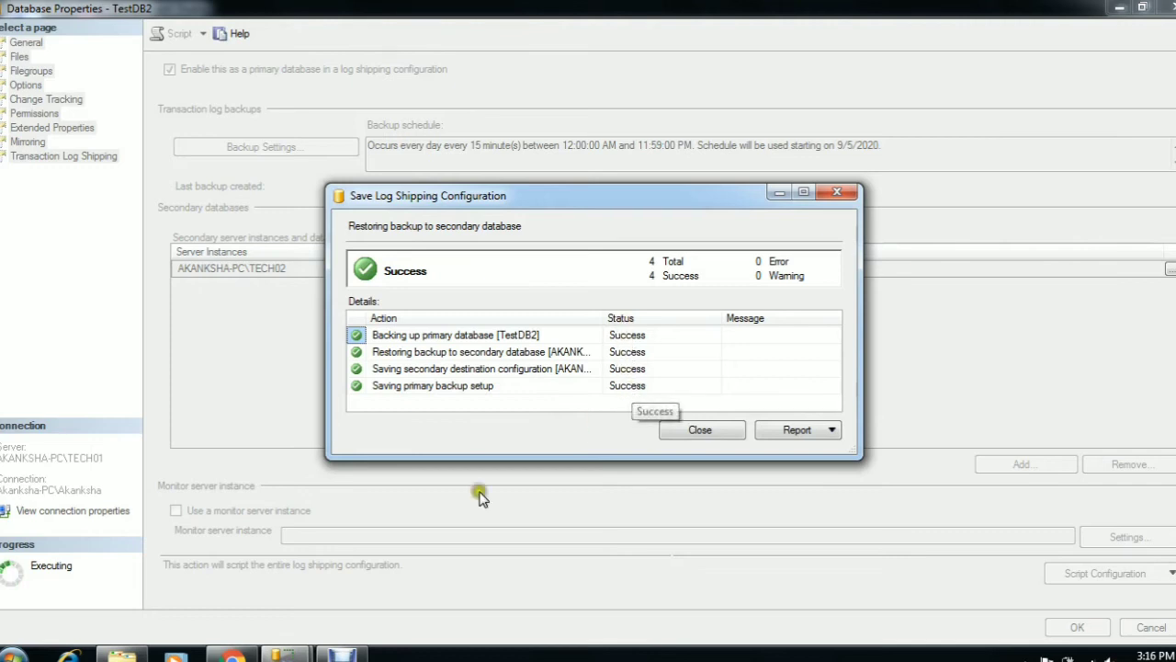
- In Object Explorer, refresh the TECH01 instance and check the state of the TestDB2 secondary database on TECH02
{"action": "left_click", "coordinate": [281, 654]}
{"action": "left_click", "coordinate": [230, 602]}
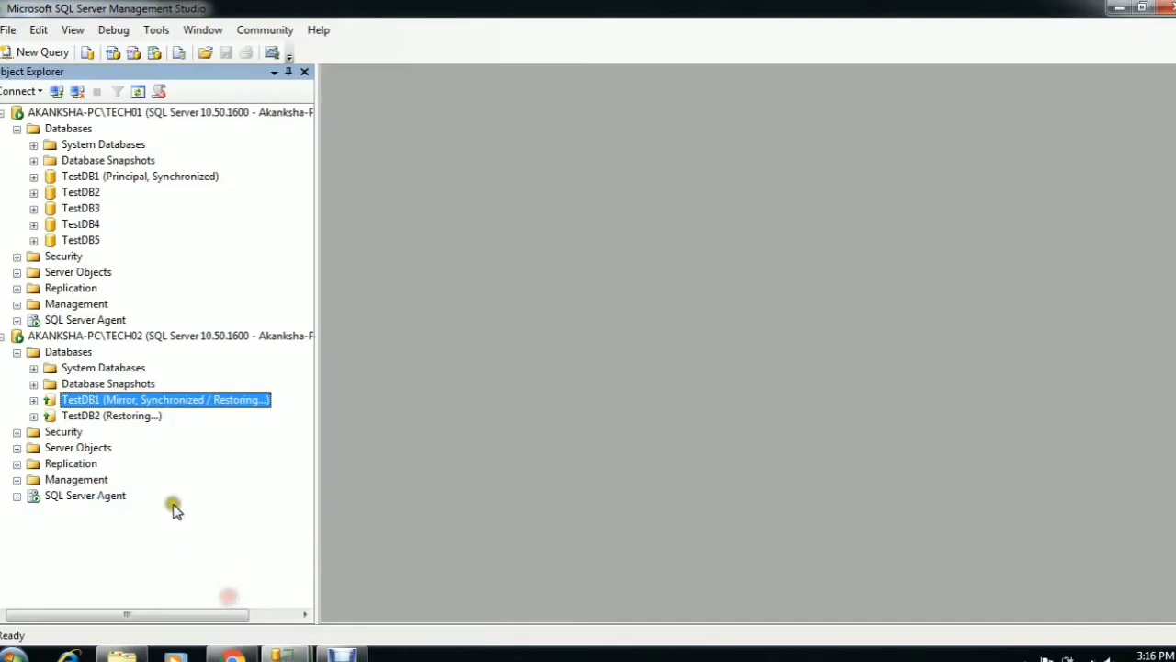
{"action": "left_click", "coordinate": [81, 114]}
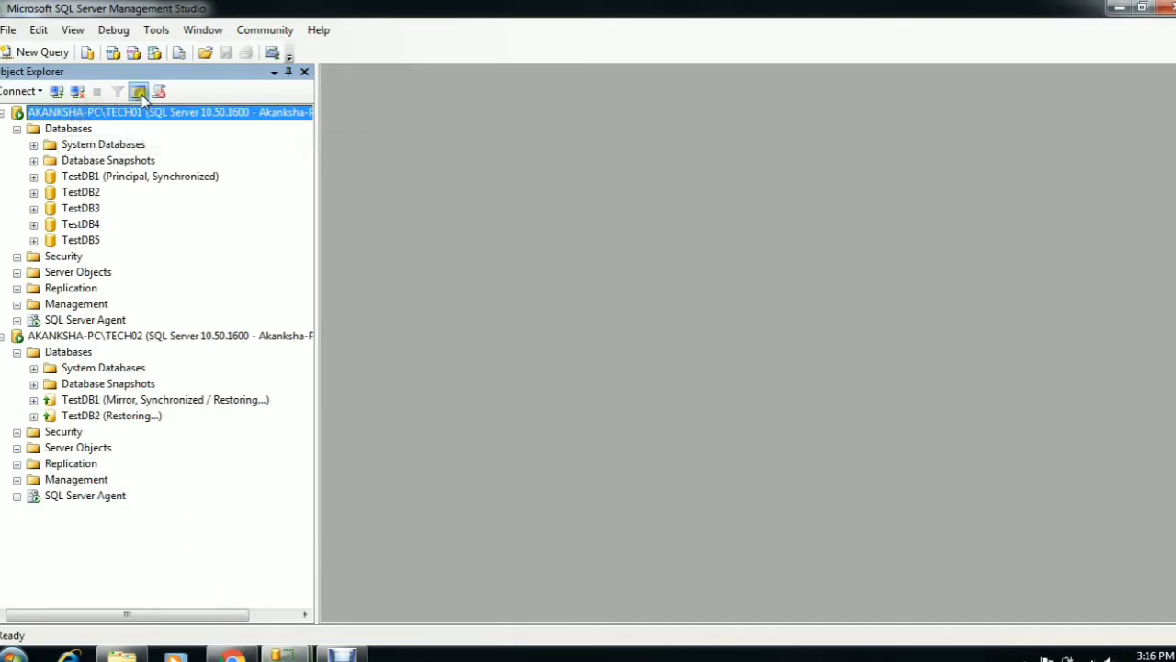
{"action": "left_click", "coordinate": [138, 91]}
{"action": "left_click", "coordinate": [18, 129]}
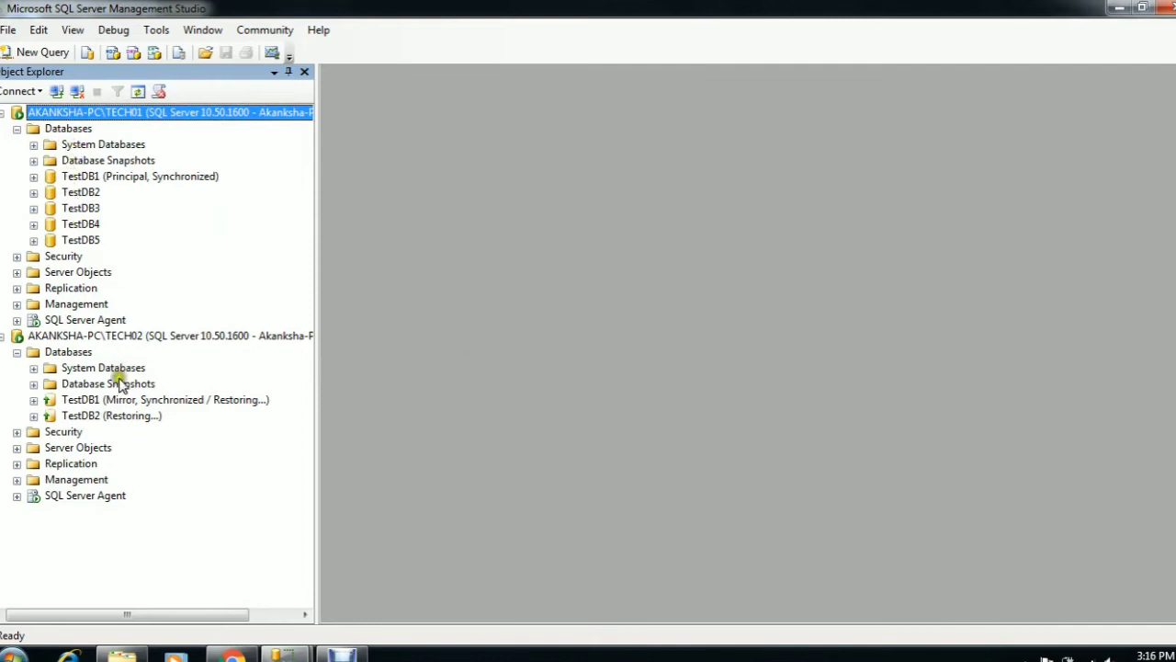
{"action": "left_click", "coordinate": [117, 418]}
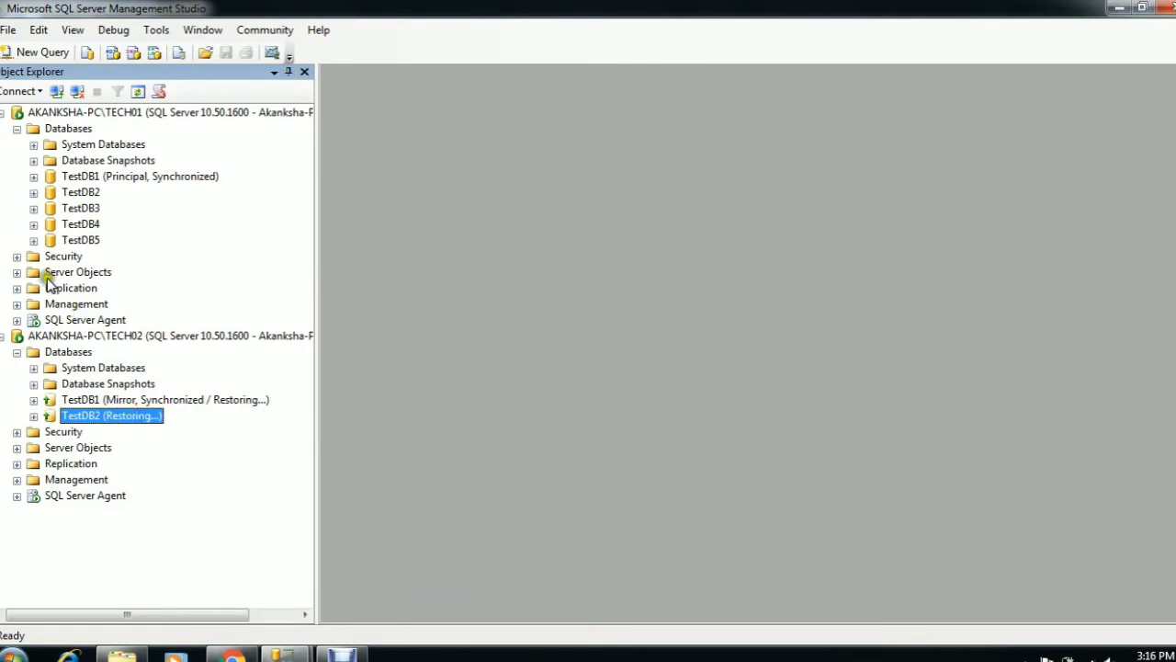
- Examine the SQL Server Agent jobs on TECH01, including the log shipping backup job LSBackup_TestDB2
{"action": "left_click", "coordinate": [16, 320]}
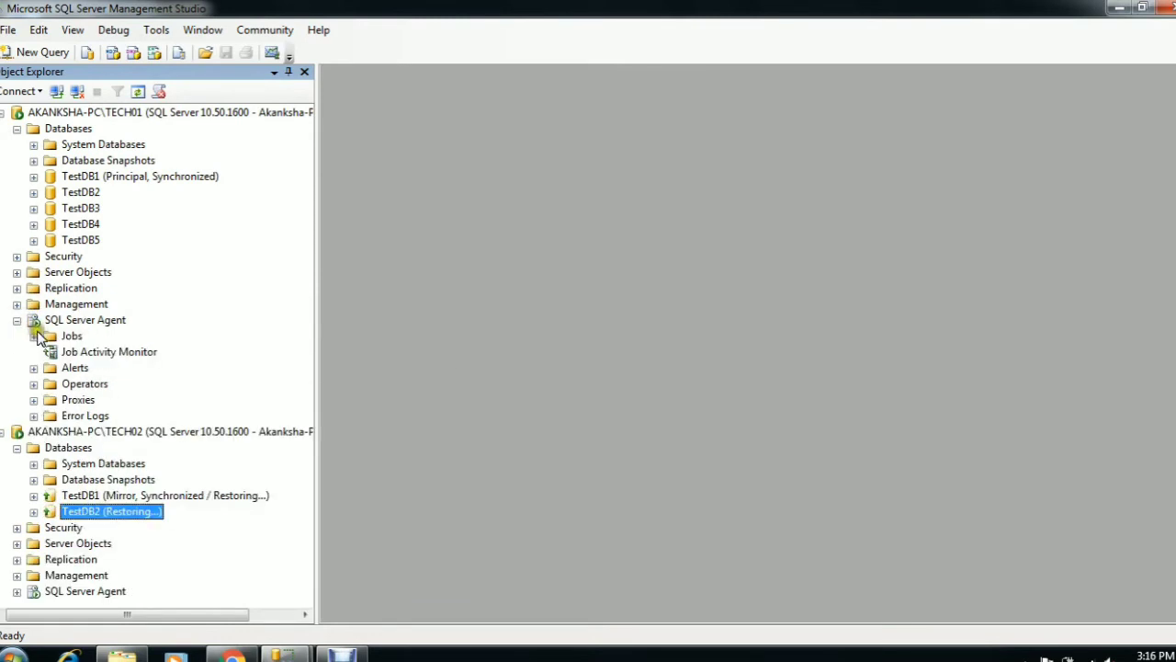
{"action": "left_click", "coordinate": [34, 336]}
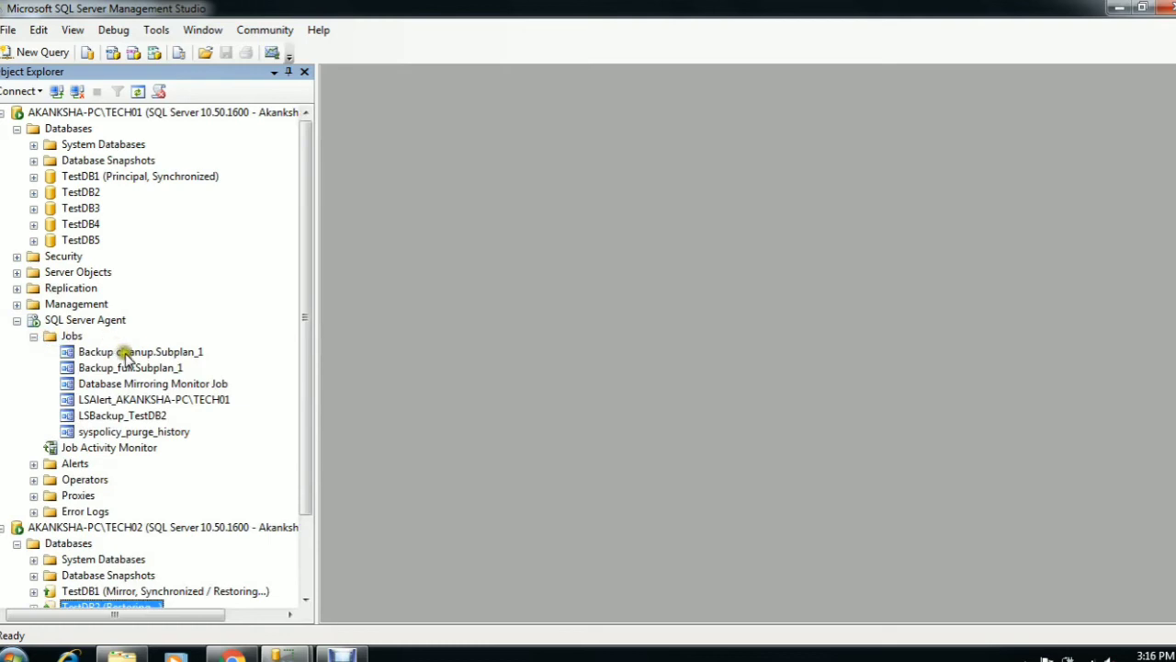
{"action": "left_click", "coordinate": [131, 354]}
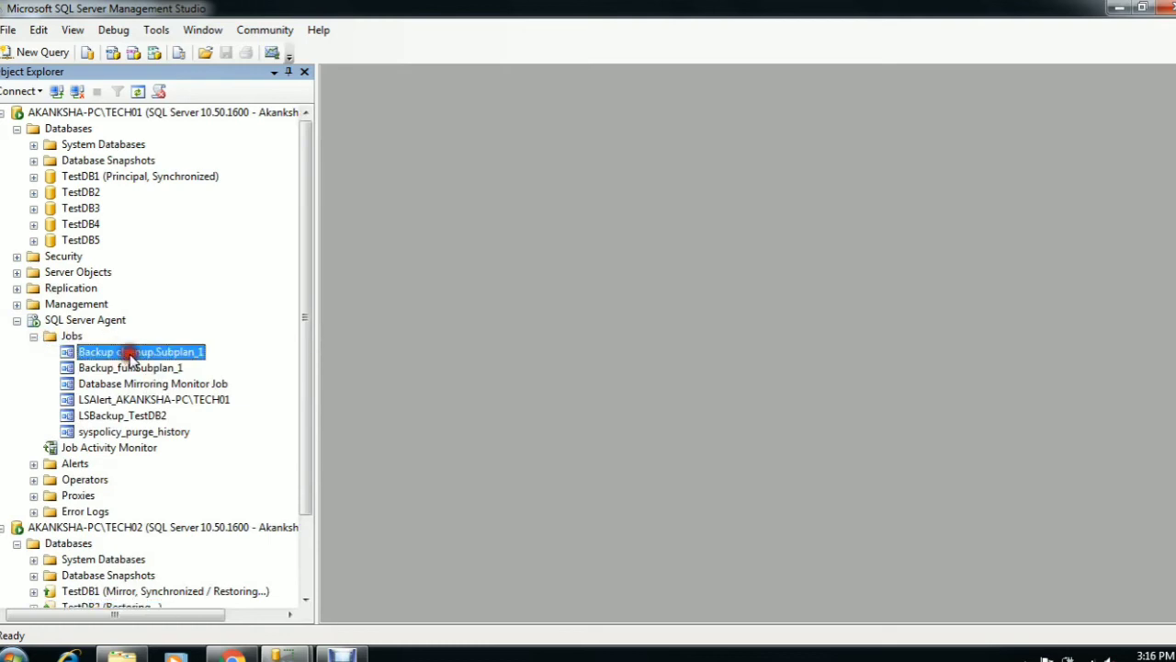
{"action": "left_click", "coordinate": [144, 417]}
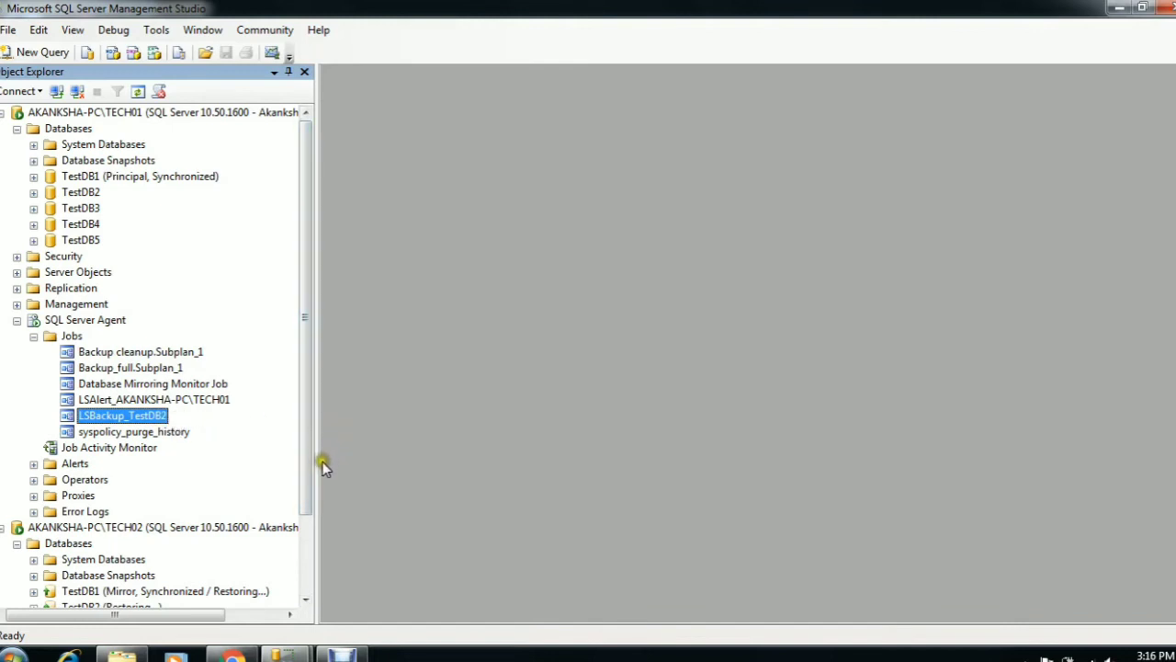
{"action": "left_click", "coordinate": [17, 321]}
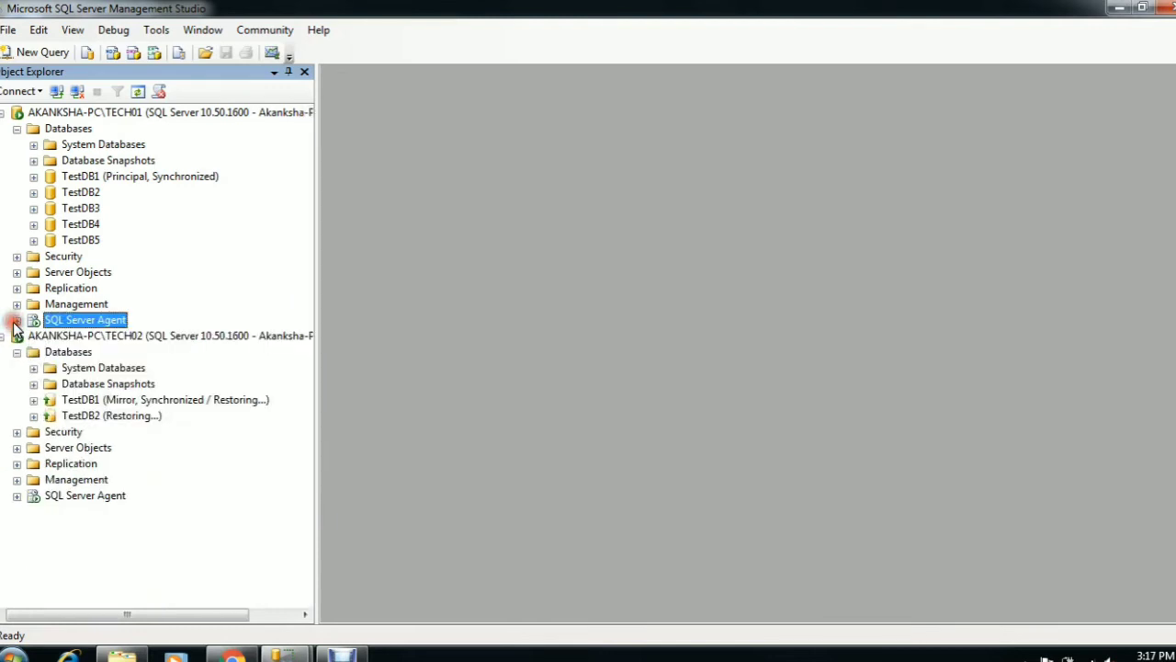
- Examine the SQL Server Agent jobs on TECH02, comparing the log shipping copy and restore jobs for TestDB2
{"action": "left_click", "coordinate": [16, 431]}
{"action": "left_click", "coordinate": [17, 431]}
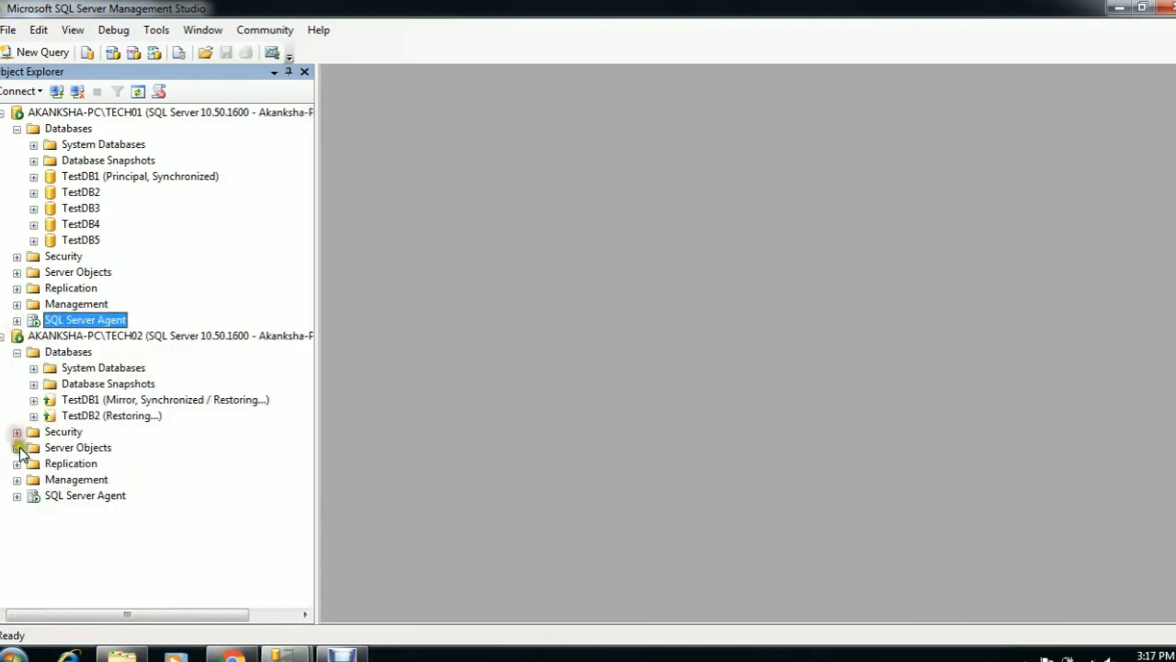
{"action": "left_click", "coordinate": [18, 497]}
{"action": "left_click", "coordinate": [33, 511]}
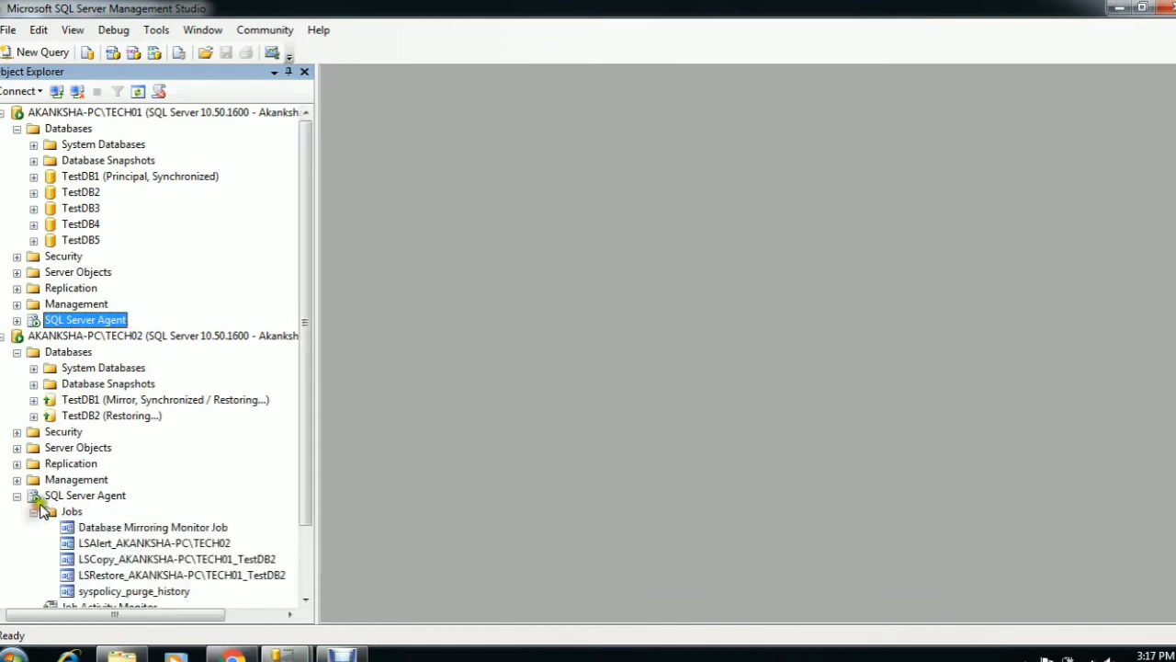
{"action": "scroll", "coordinate": [154, 423], "scroll_direction": "down", "scroll_amount": 1}
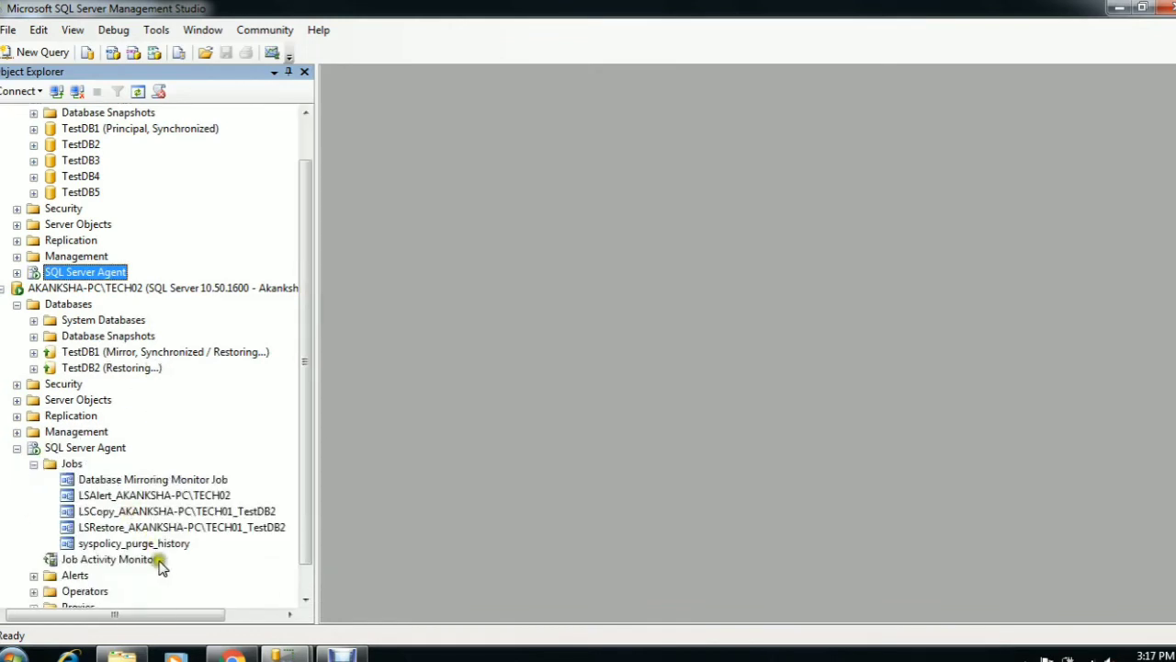
{"action": "left_click", "coordinate": [133, 513]}
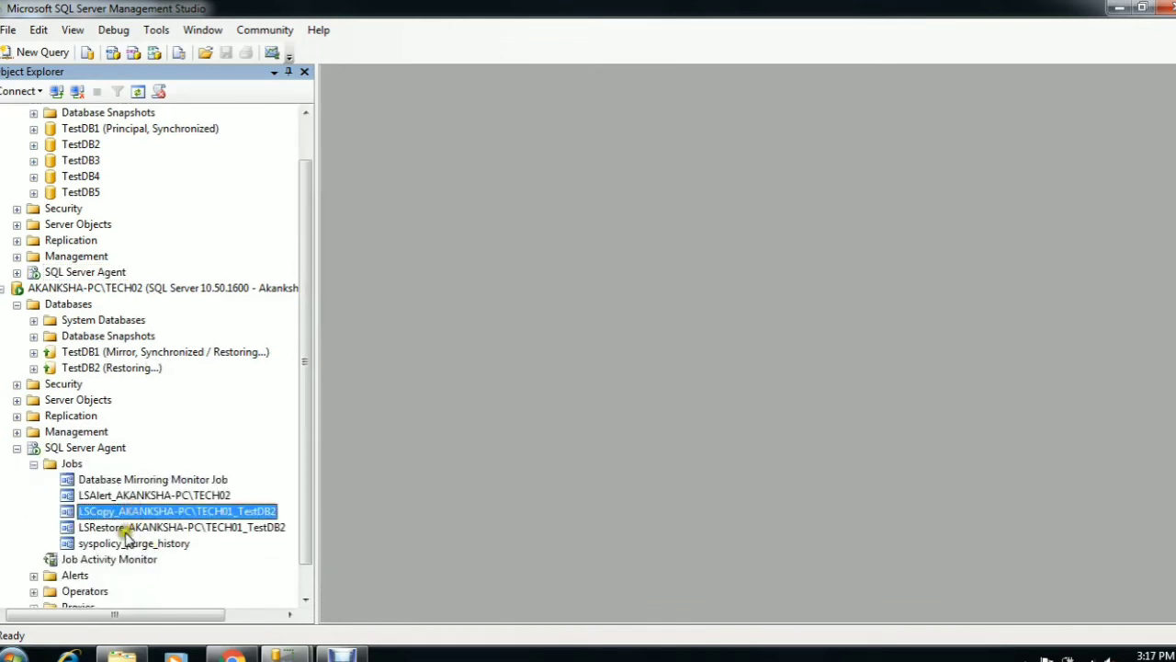
{"action": "left_click", "coordinate": [123, 529]}
{"action": "left_click", "coordinate": [124, 513]}
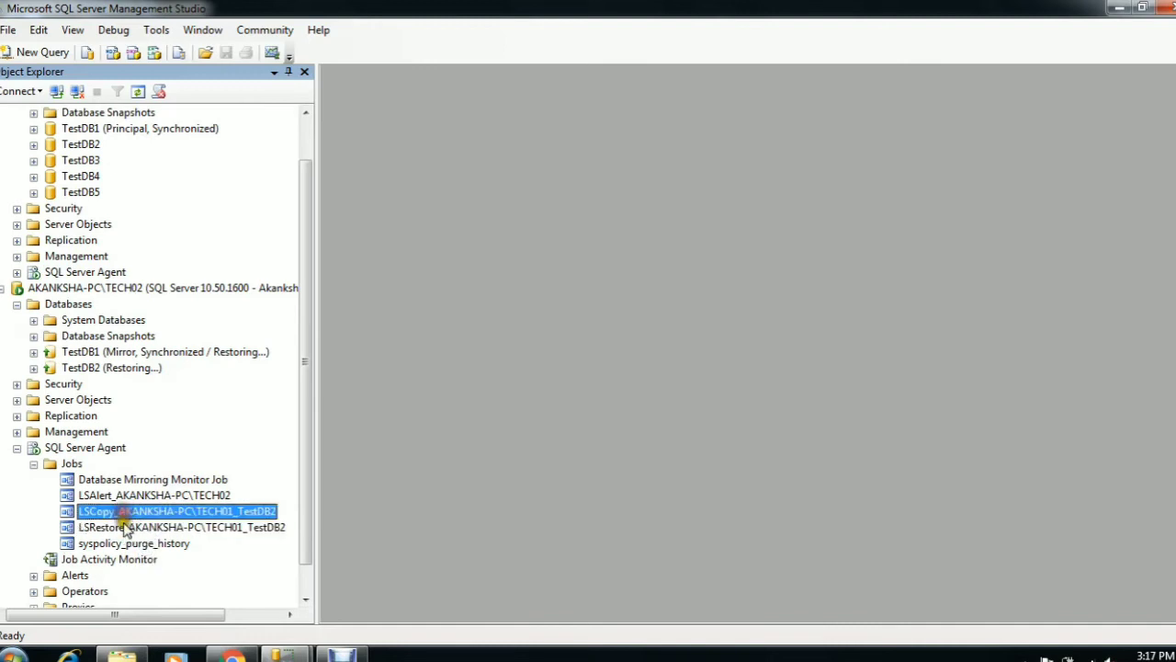
{"action": "left_click", "coordinate": [123, 526]}
{"action": "left_click", "coordinate": [125, 512]}
{"action": "scroll", "coordinate": [124, 512], "scroll_direction": "up", "scroll_amount": 1}
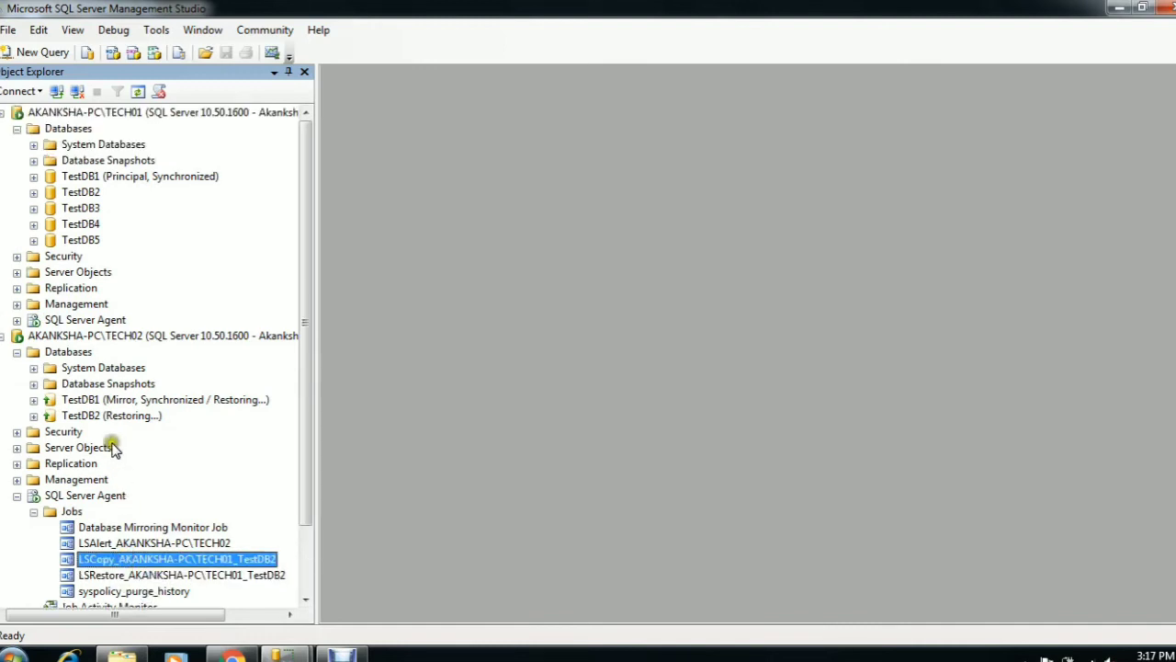
- Try to expand the TestDB2 secondary database on TECH02 to check whether its contents are accessible
{"action": "left_click", "coordinate": [33, 192]}
{"action": "left_click", "coordinate": [33, 192]}
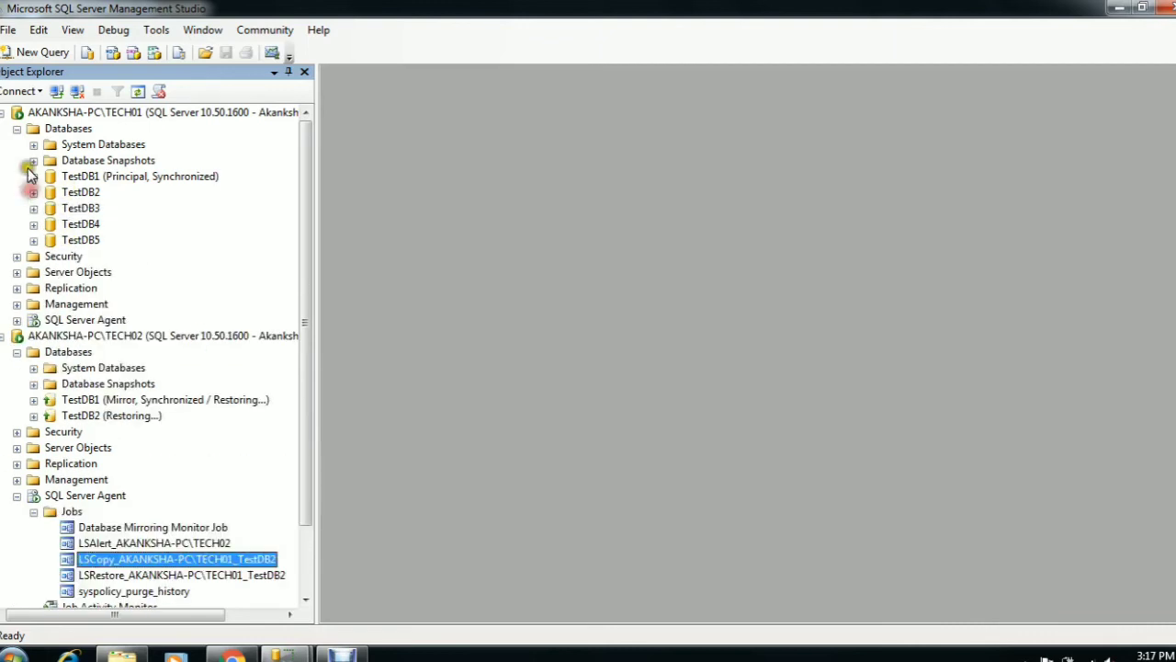
{"action": "left_click", "coordinate": [17, 129]}
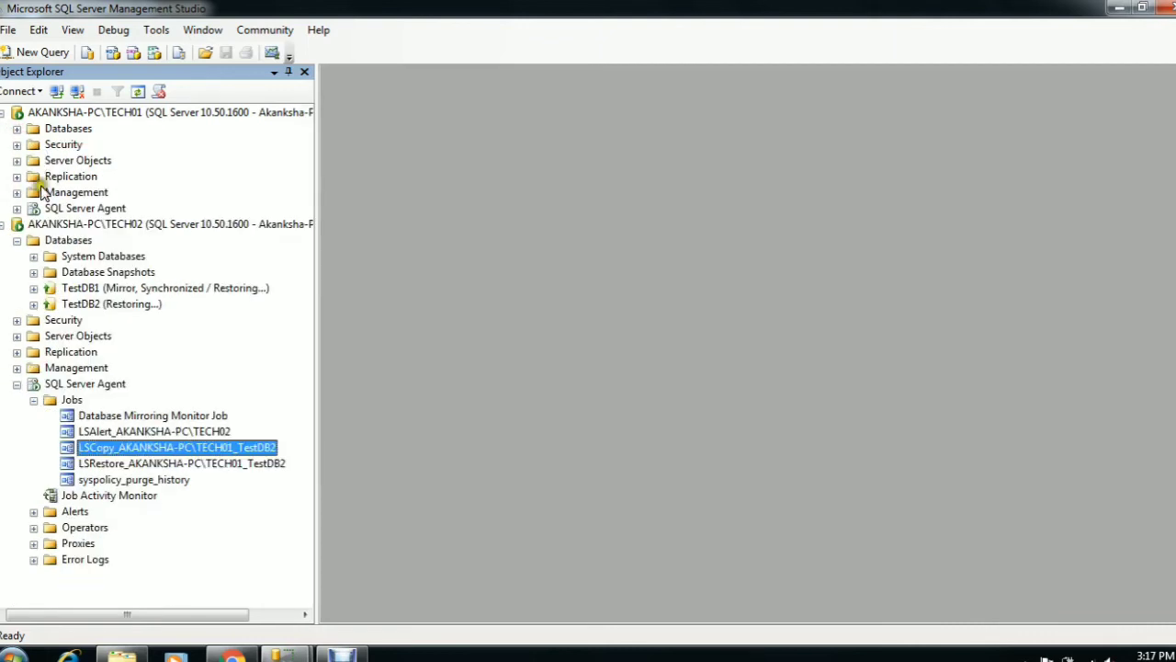
{"action": "left_click", "coordinate": [96, 307]}
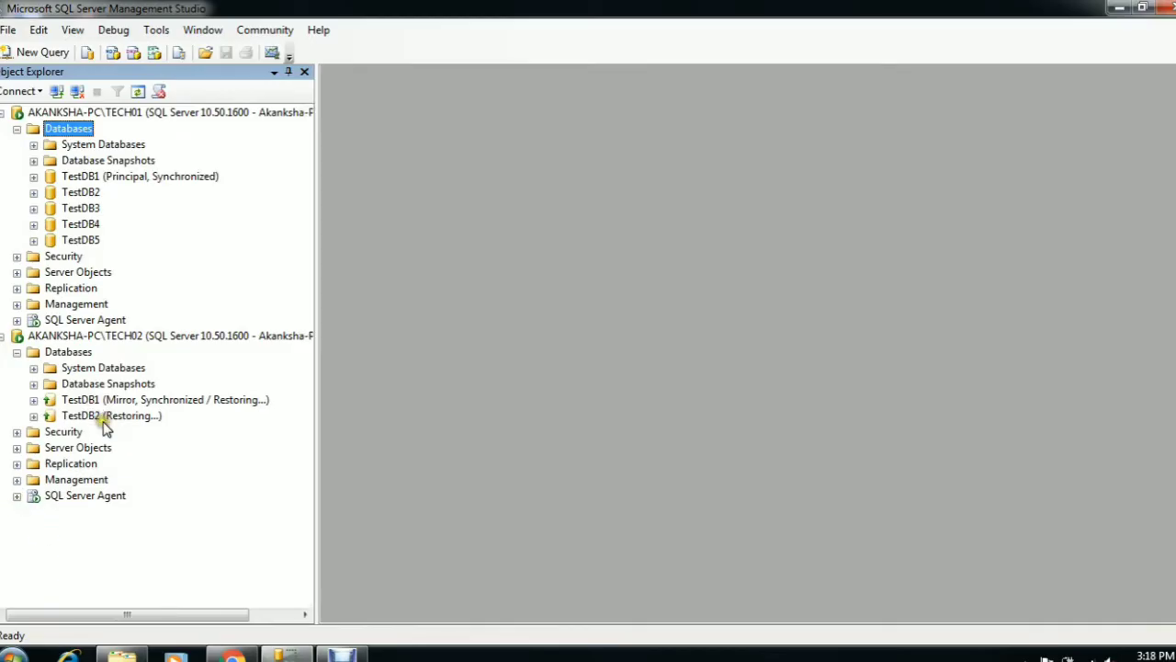
{"action": "left_click", "coordinate": [104, 419]}
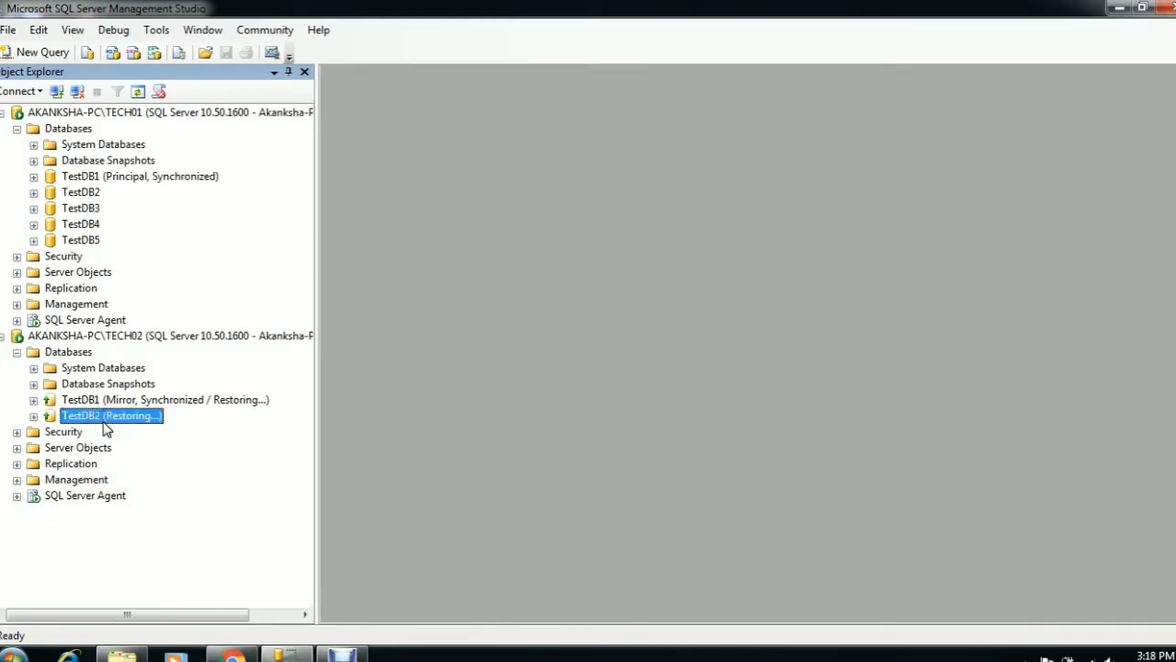
{"action": "left_click", "coordinate": [34, 415]}
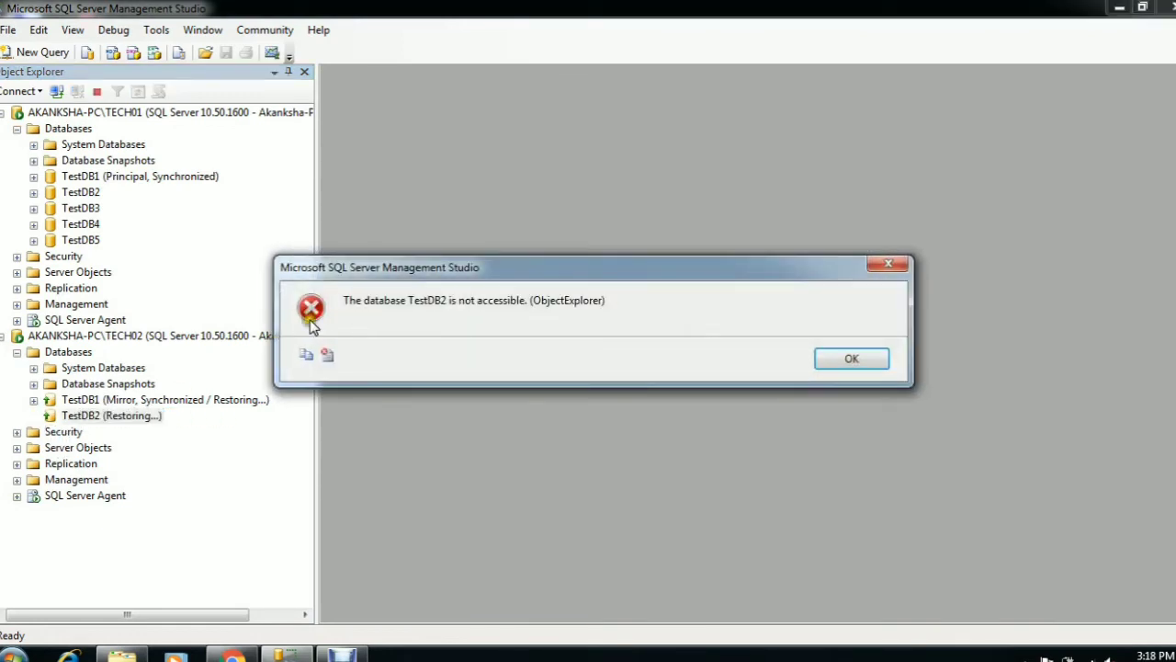
{"action": "left_click", "coordinate": [892, 263]}
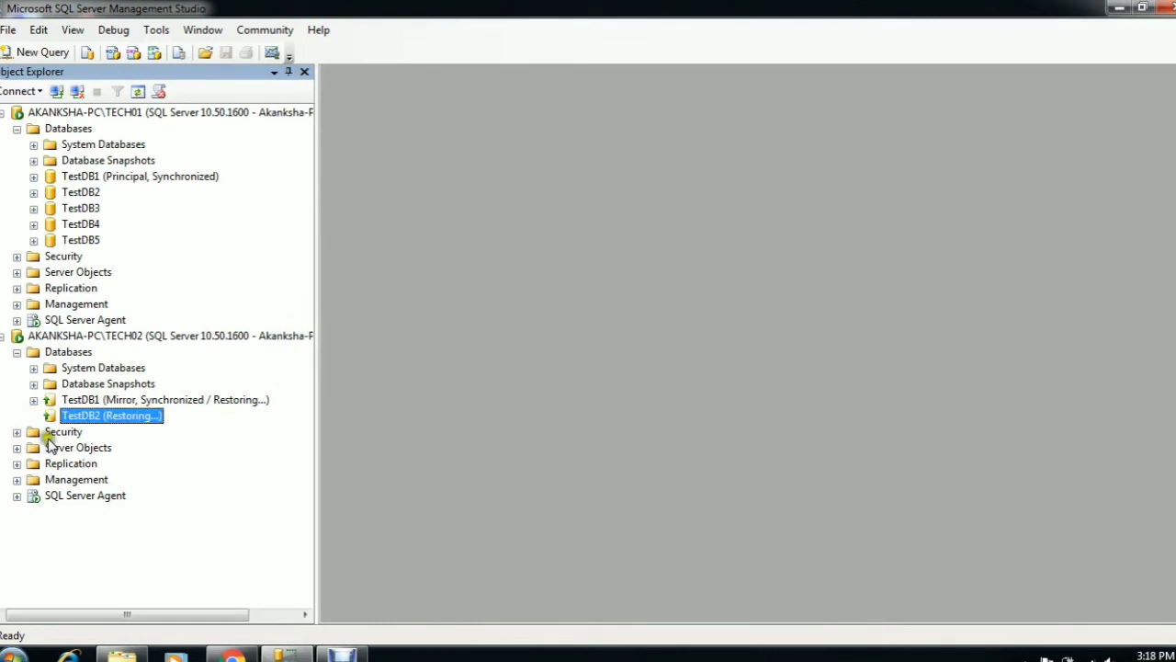
- Refresh the TestDB2 secondary database on TECH02 in Object Explorer
{"action": "right_click", "coordinate": [78, 426]}
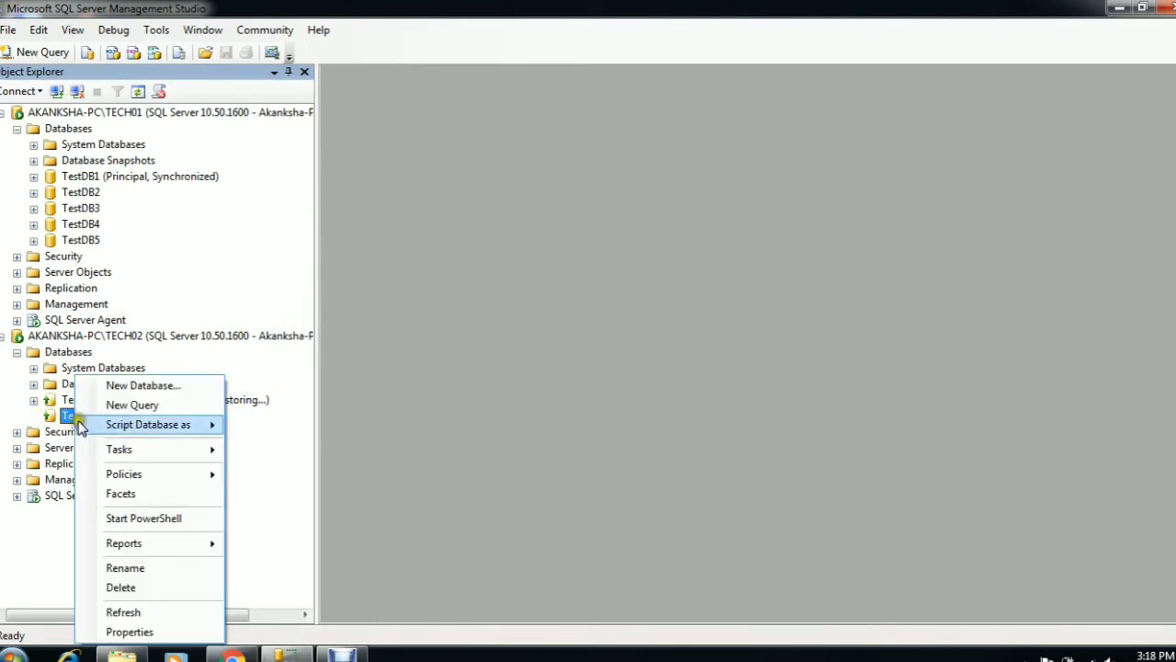
{"action": "left_click", "coordinate": [153, 590]}
{"action": "left_click", "coordinate": [147, 612]}
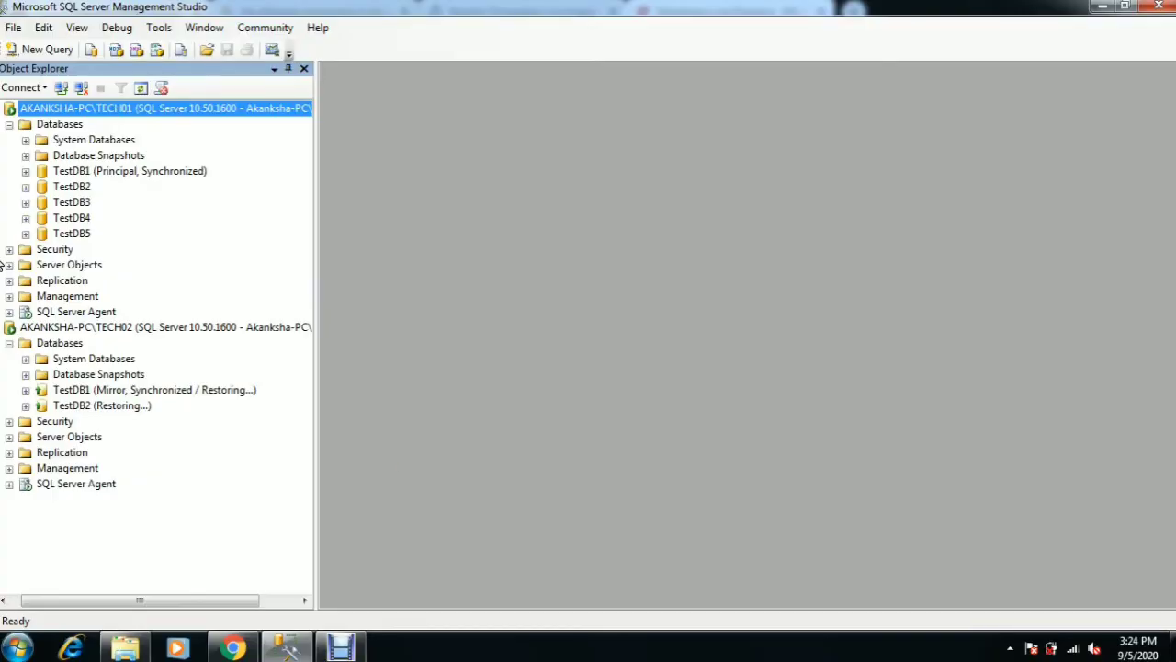
- Enable TestDB3 on TECH01 as a primary database in a log shipping configuration and open its transaction log backup settings
{"action": "left_click", "coordinate": [83, 187]}
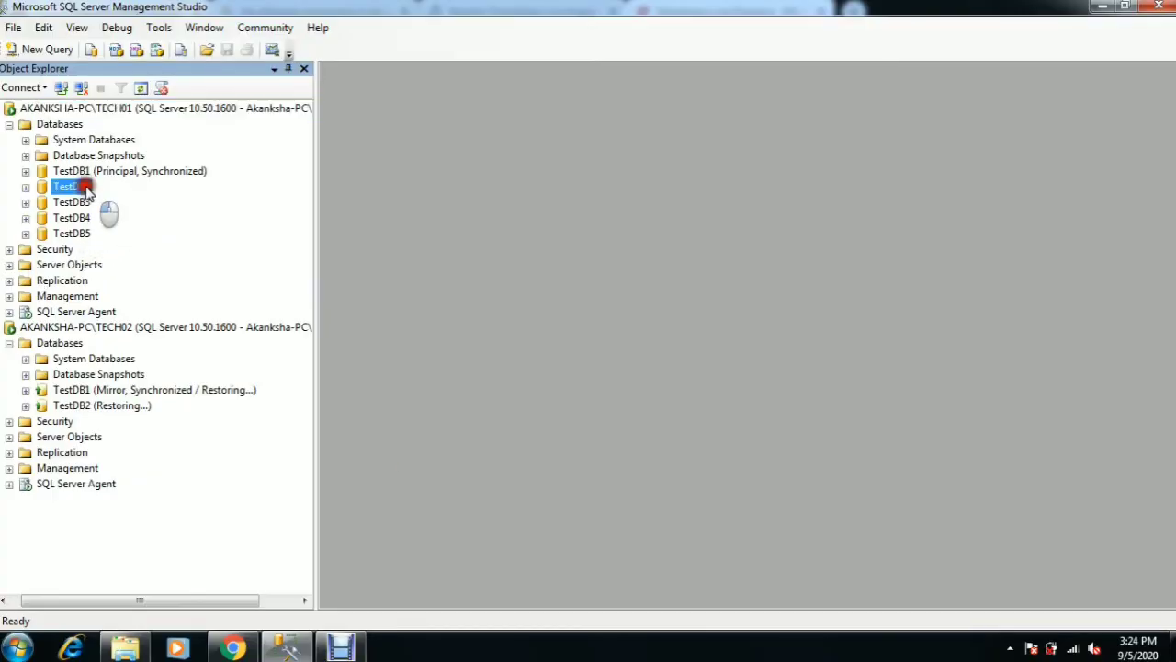
{"action": "left_click", "coordinate": [83, 202]}
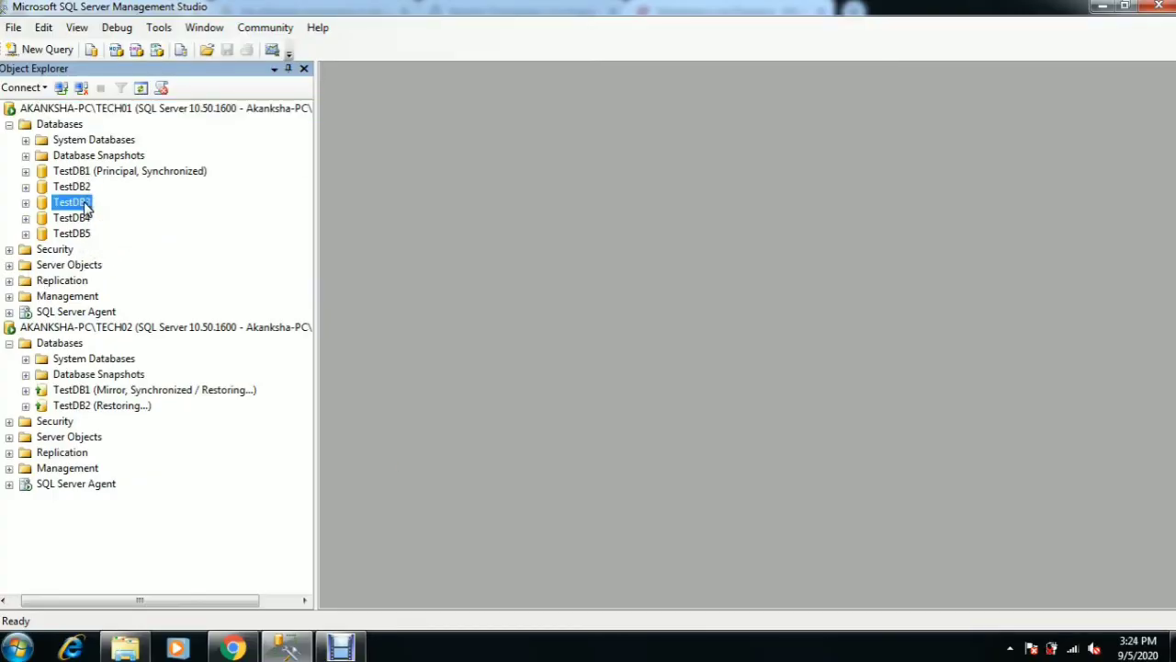
{"action": "right_click", "coordinate": [85, 204]}
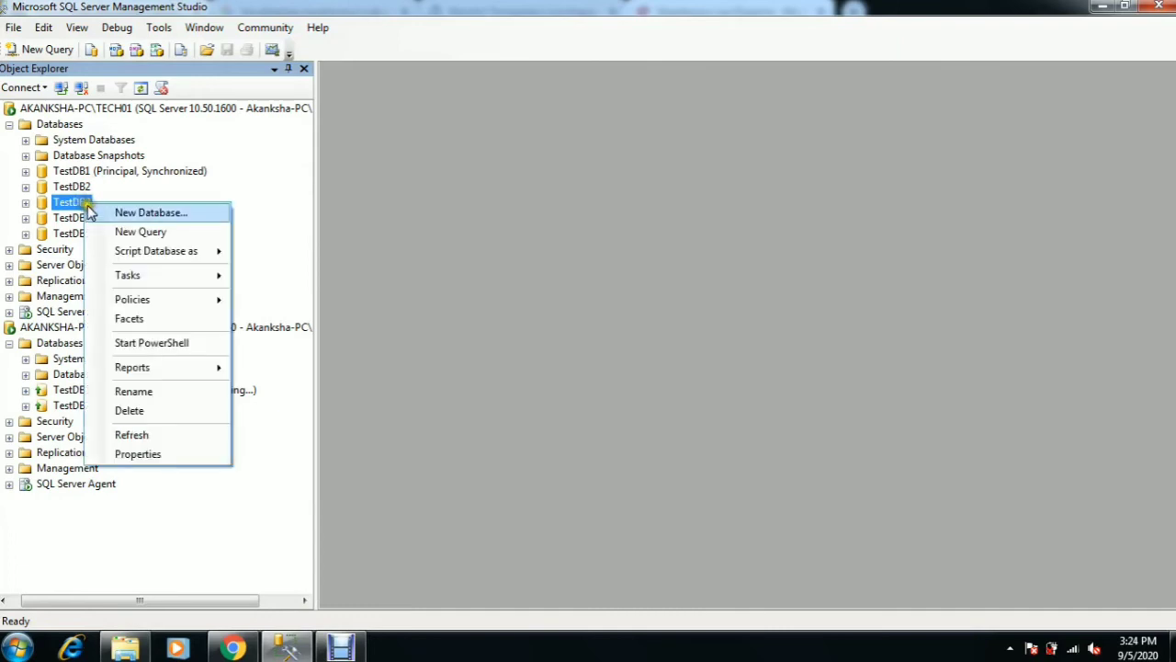
{"action": "left_click", "coordinate": [142, 456]}
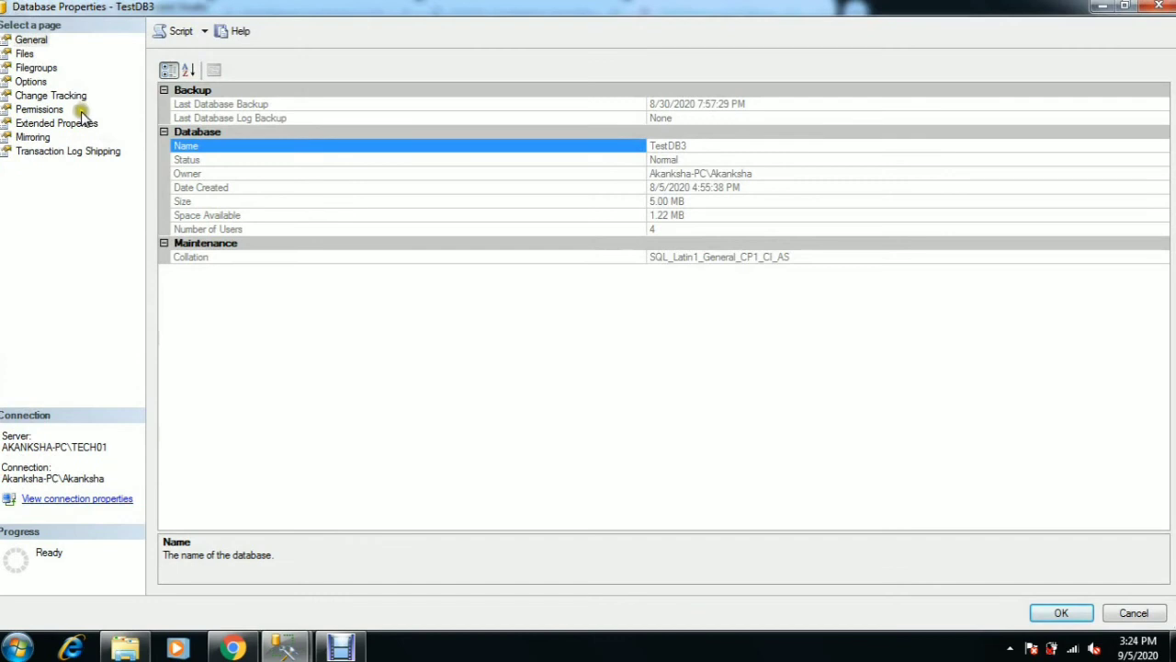
{"action": "left_click", "coordinate": [64, 151]}
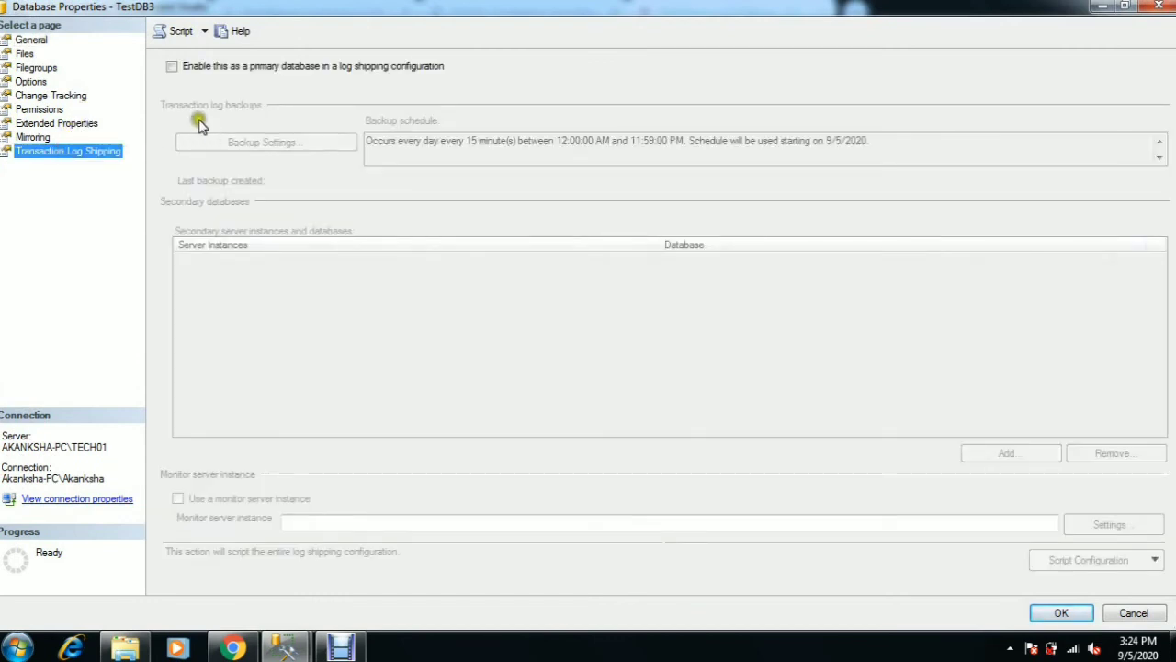
{"action": "left_click", "coordinate": [170, 68]}
{"action": "left_click", "coordinate": [221, 142]}
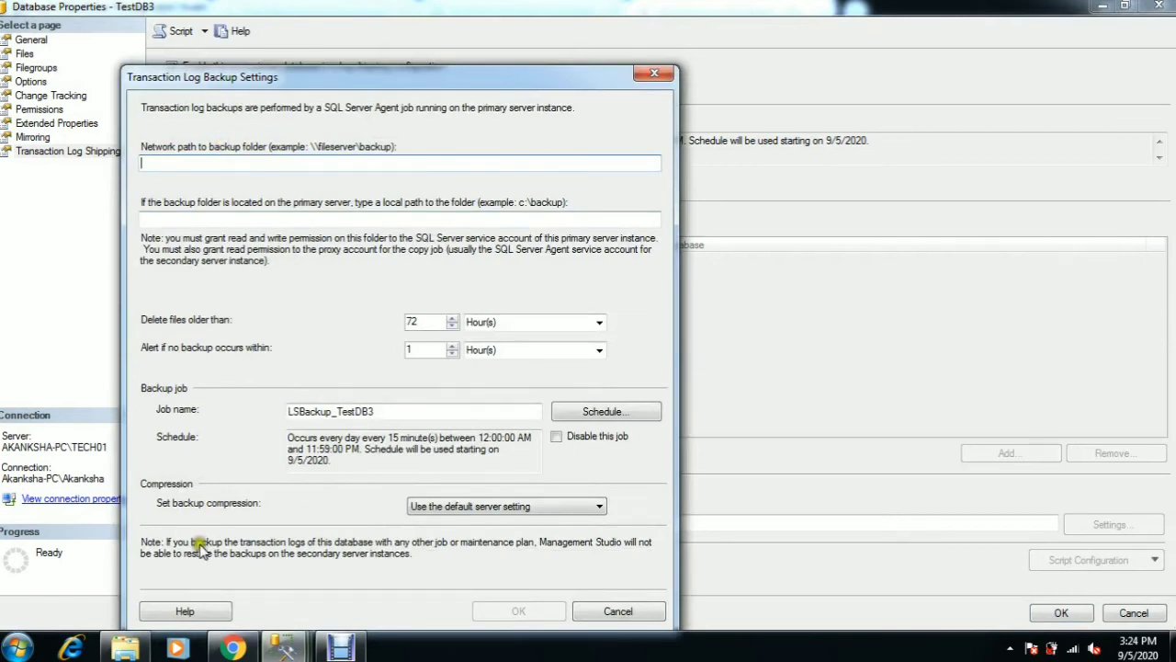
- Switch to Windows Explorer and copy the network path of the shared Logshiping backup folder in D:\SQLSETUP from its sharing properties
{"action": "left_click", "coordinate": [125, 648]}
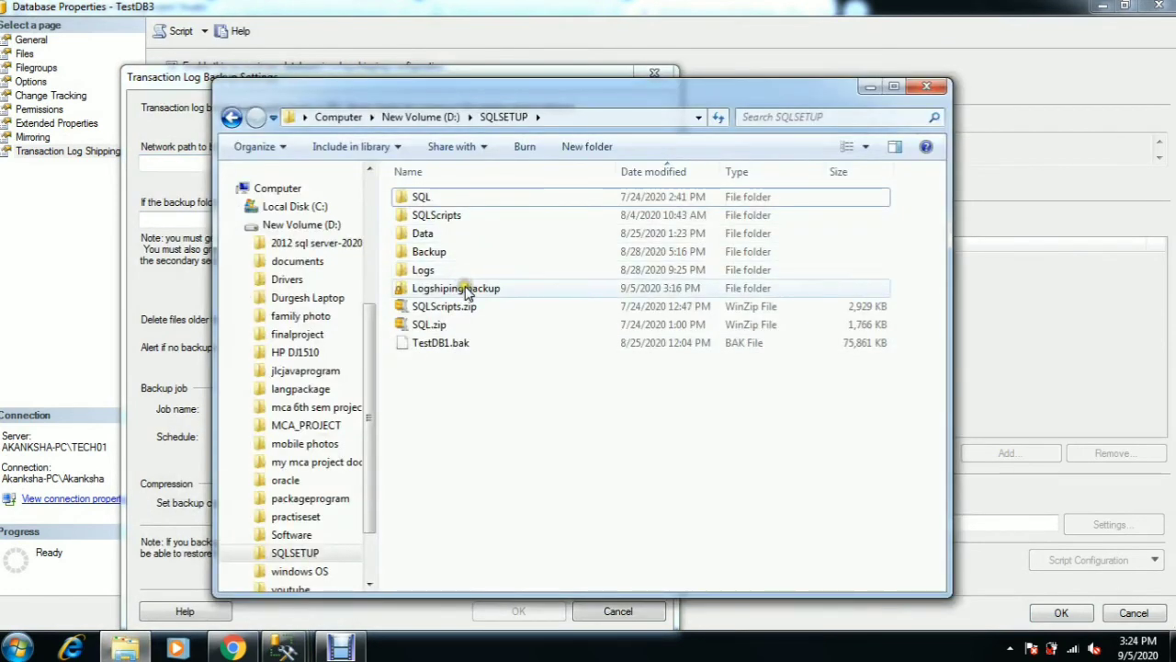
{"action": "double_click", "coordinate": [460, 285]}
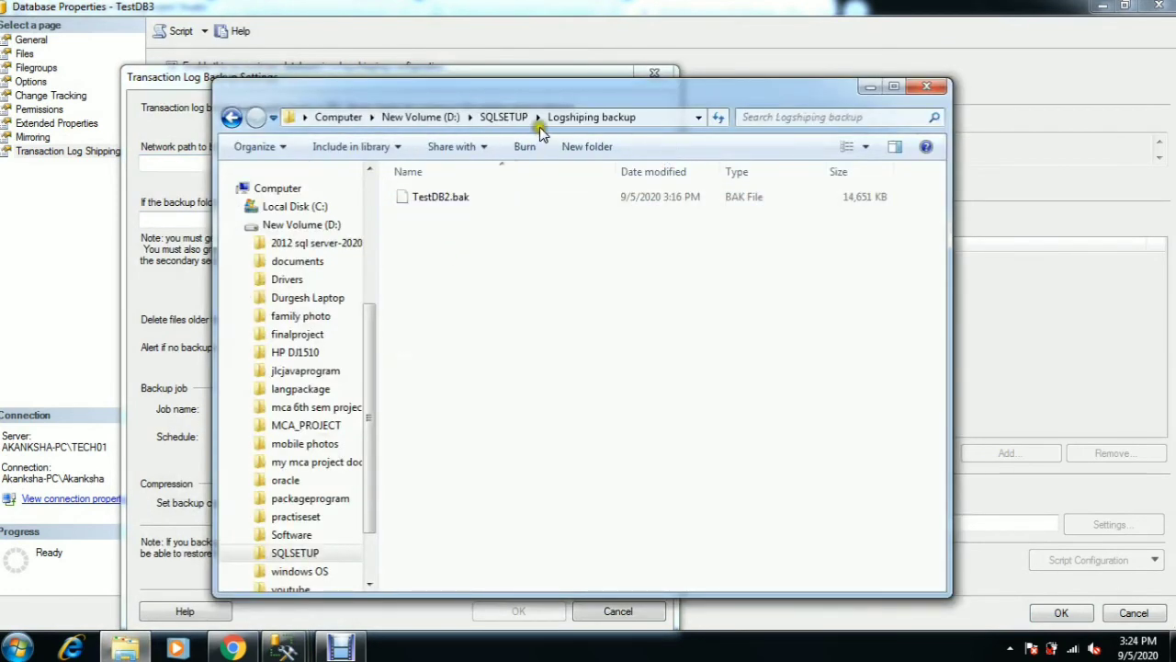
{"action": "left_click", "coordinate": [504, 116]}
{"action": "right_click", "coordinate": [451, 293]}
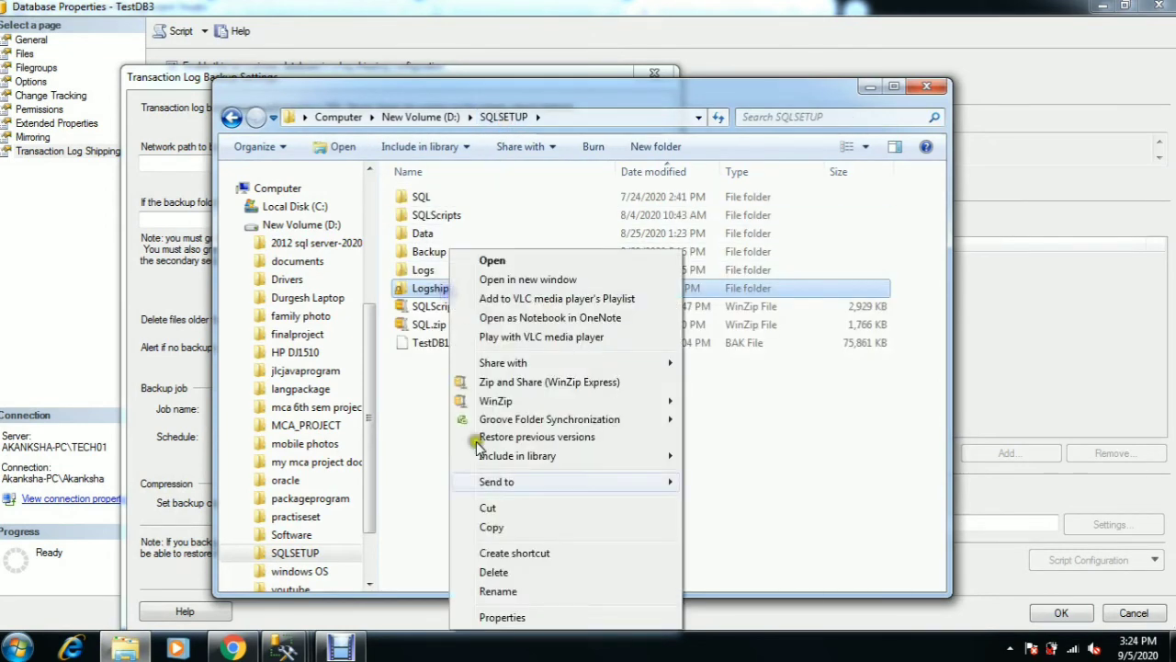
{"action": "left_click", "coordinate": [490, 615]}
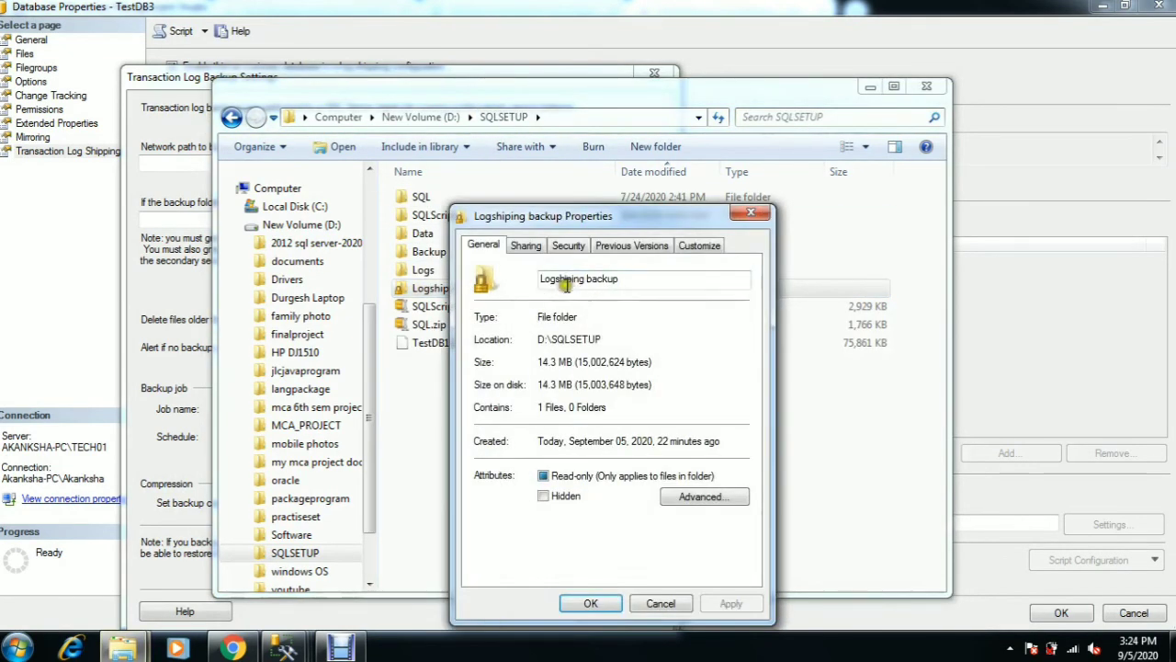
{"action": "left_click", "coordinate": [527, 245]}
{"action": "left_click_drag", "start_coordinate": [654, 340], "coordinate": [493, 342]}
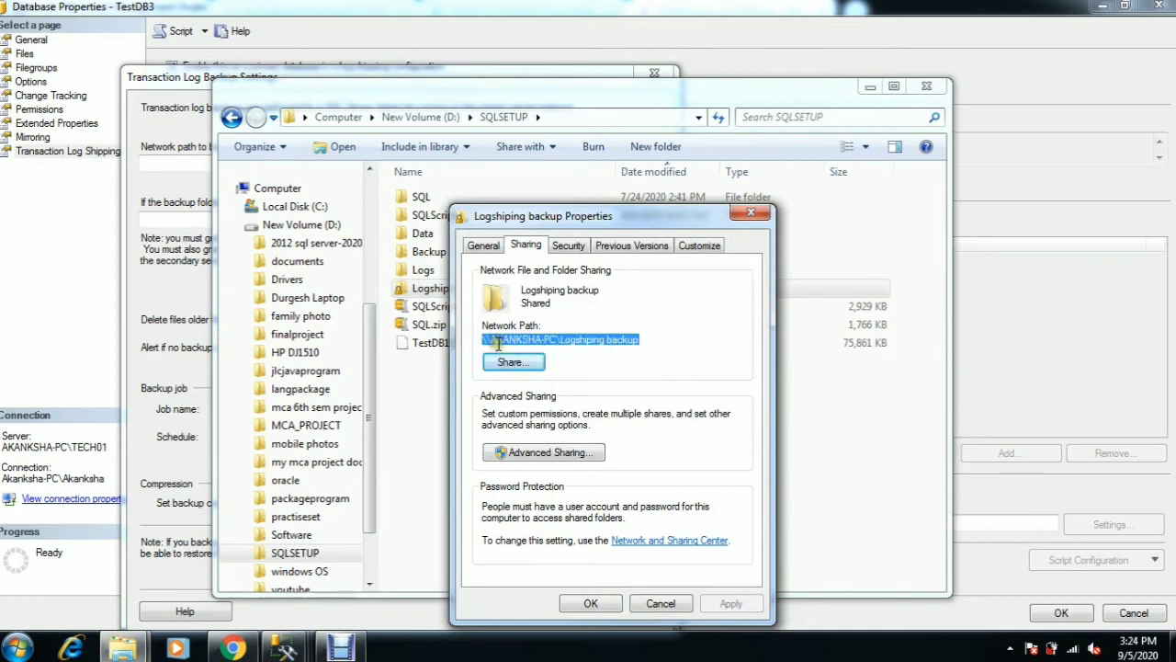
{"action": "right_click", "coordinate": [572, 344]}
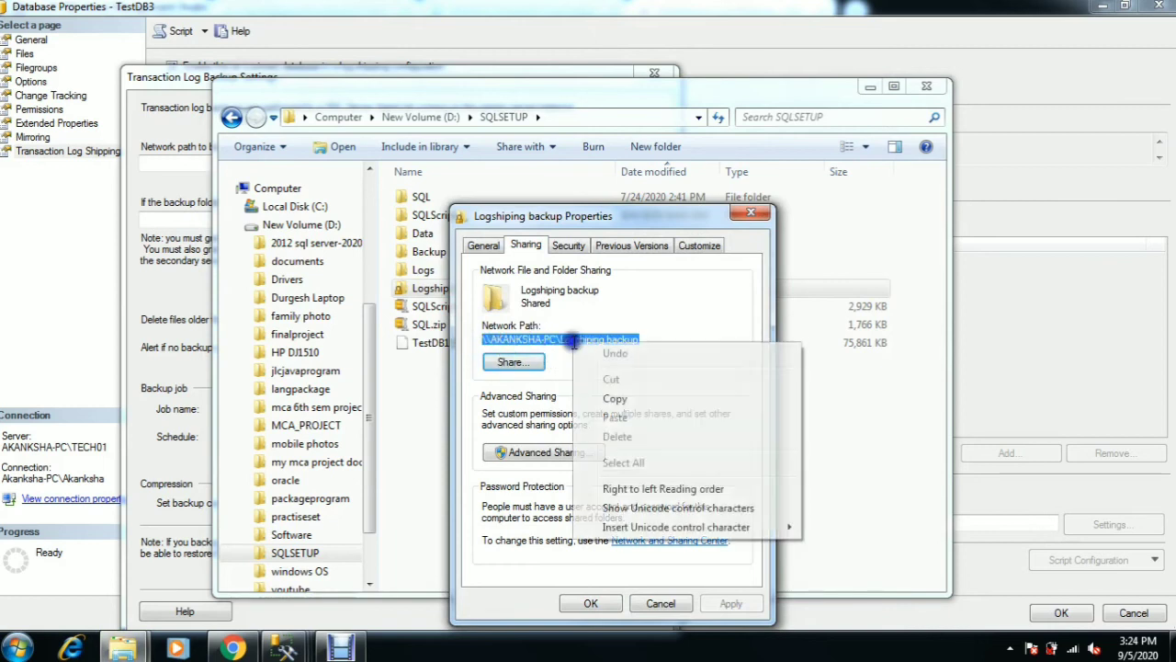
{"action": "left_click", "coordinate": [607, 400]}
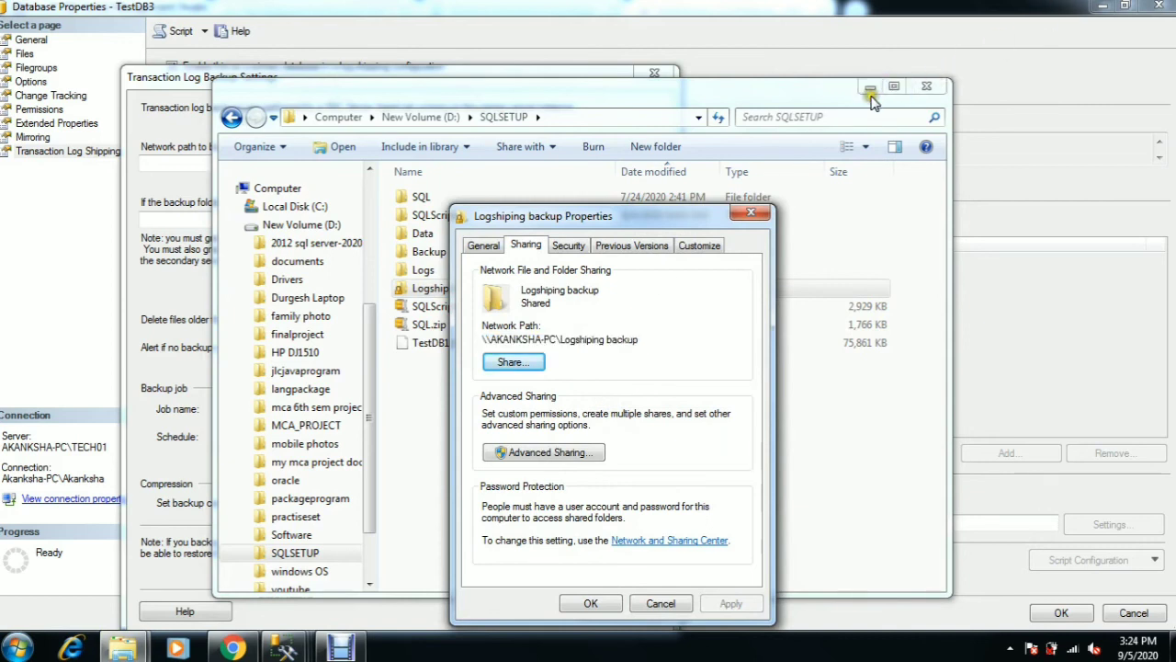
- Paste the copied Logshiping backup share path as both the network and local backup folder paths, and accept the transaction log backup settings
{"action": "left_click", "coordinate": [855, 94]}
{"action": "left_click", "coordinate": [866, 88]}
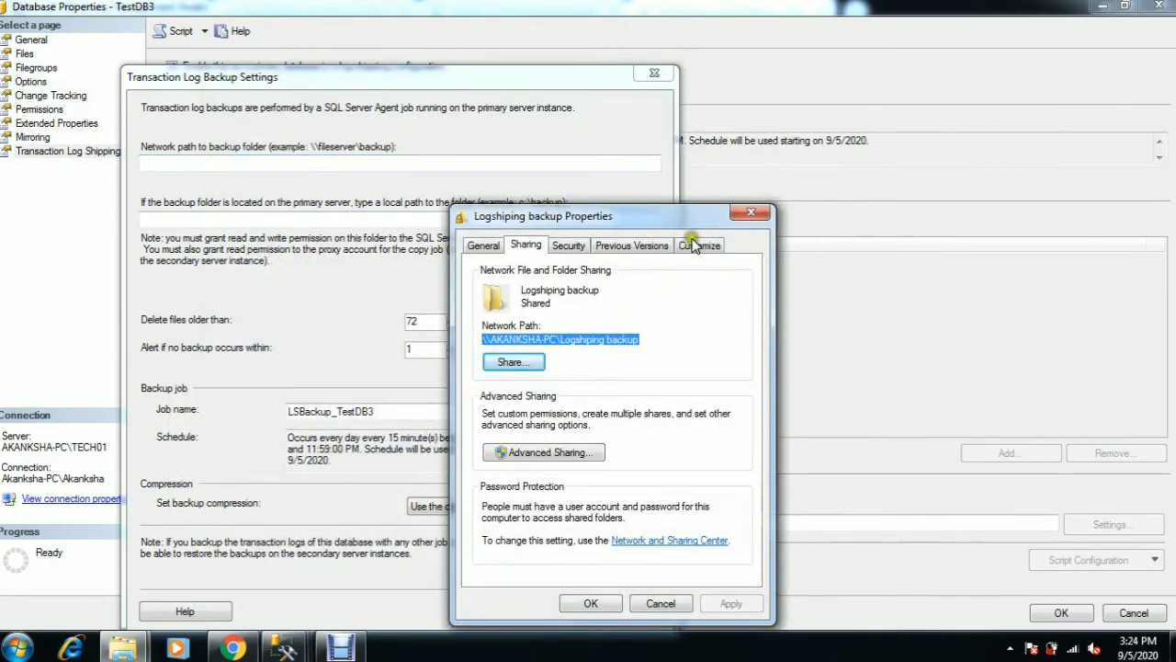
{"action": "left_click", "coordinate": [751, 212]}
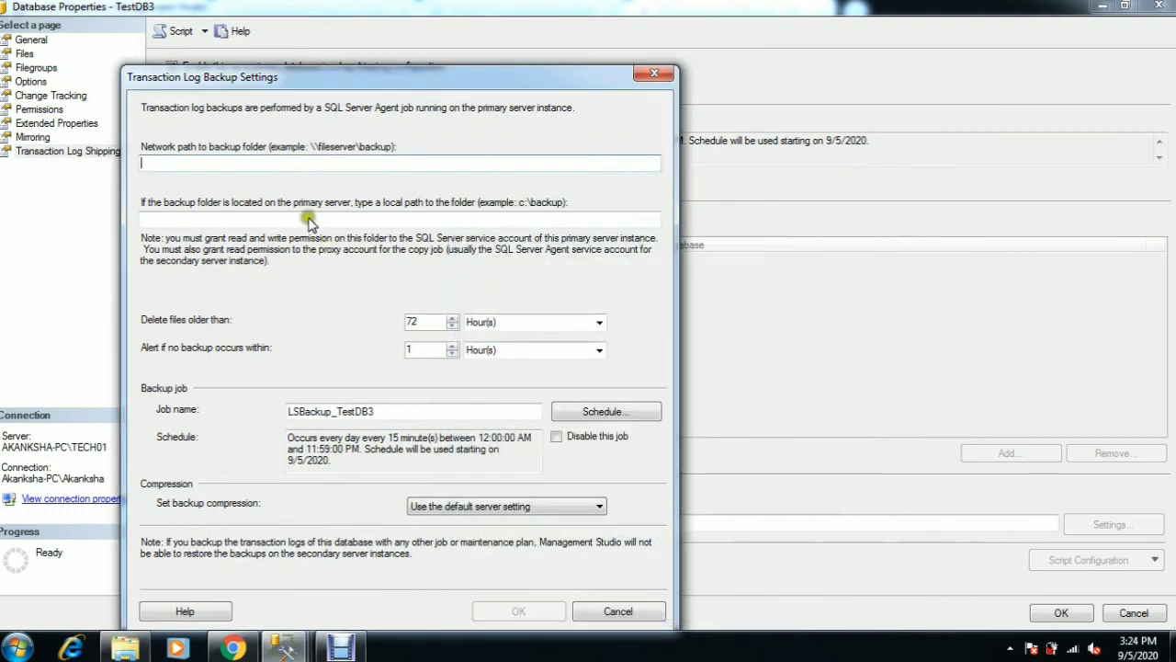
{"action": "right_click", "coordinate": [251, 167]}
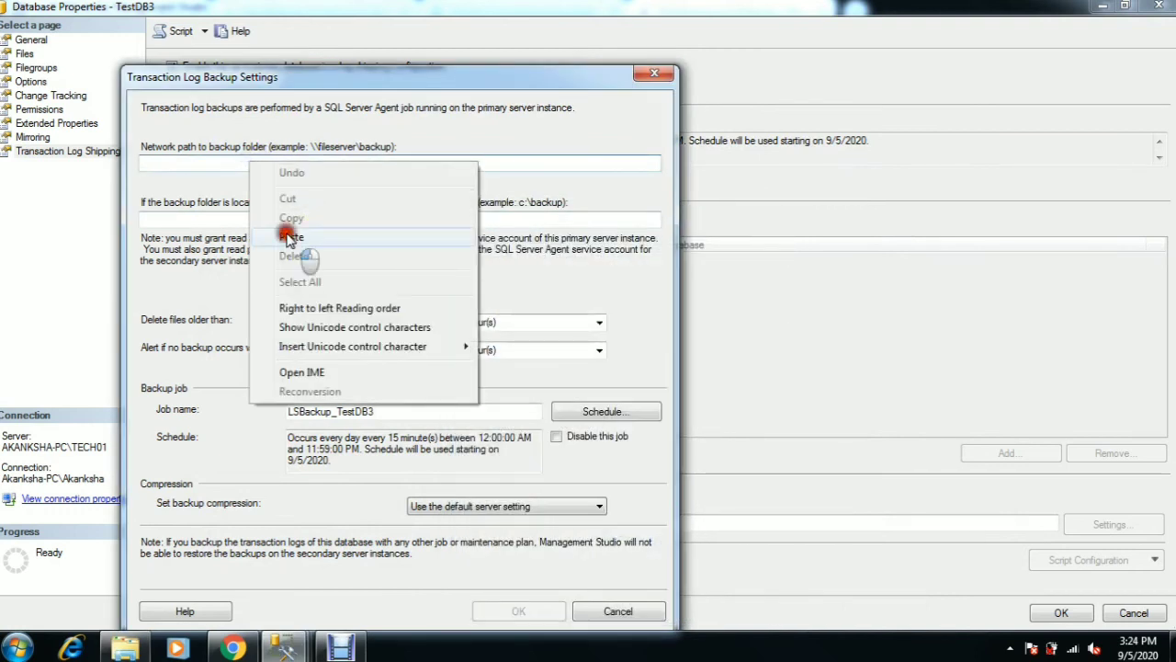
{"action": "left_click", "coordinate": [289, 237]}
{"action": "right_click", "coordinate": [252, 220]}
{"action": "left_click", "coordinate": [293, 295]}
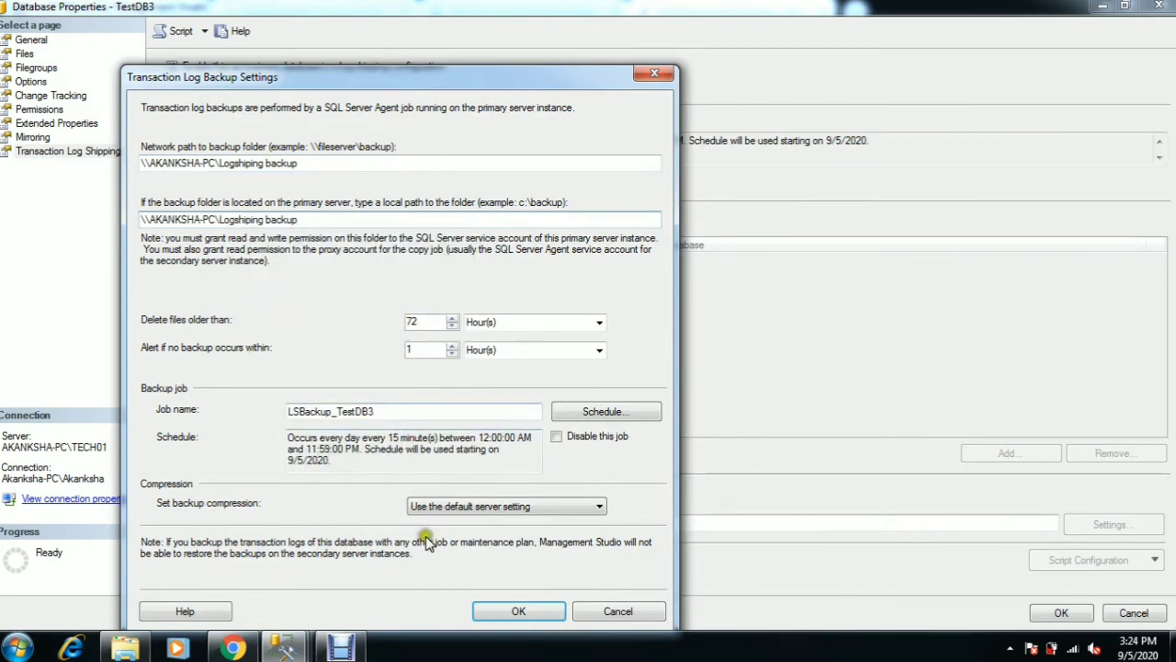
{"action": "left_click_drag", "start_coordinate": [386, 88], "coordinate": [489, 39]}
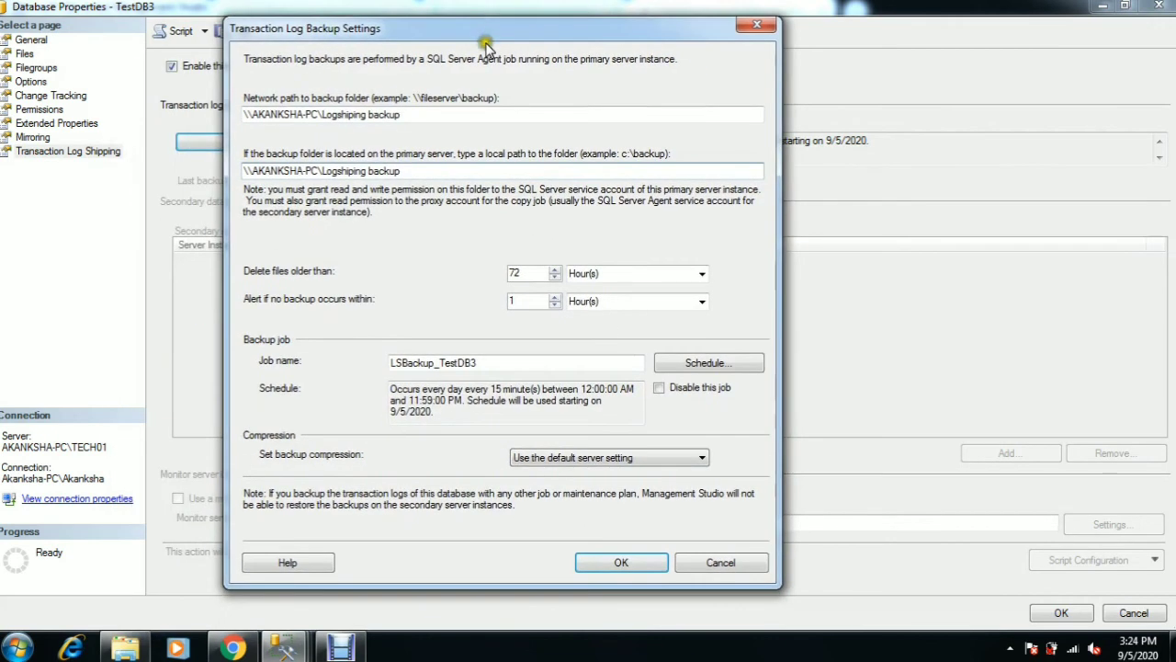
{"action": "left_click", "coordinate": [619, 563]}
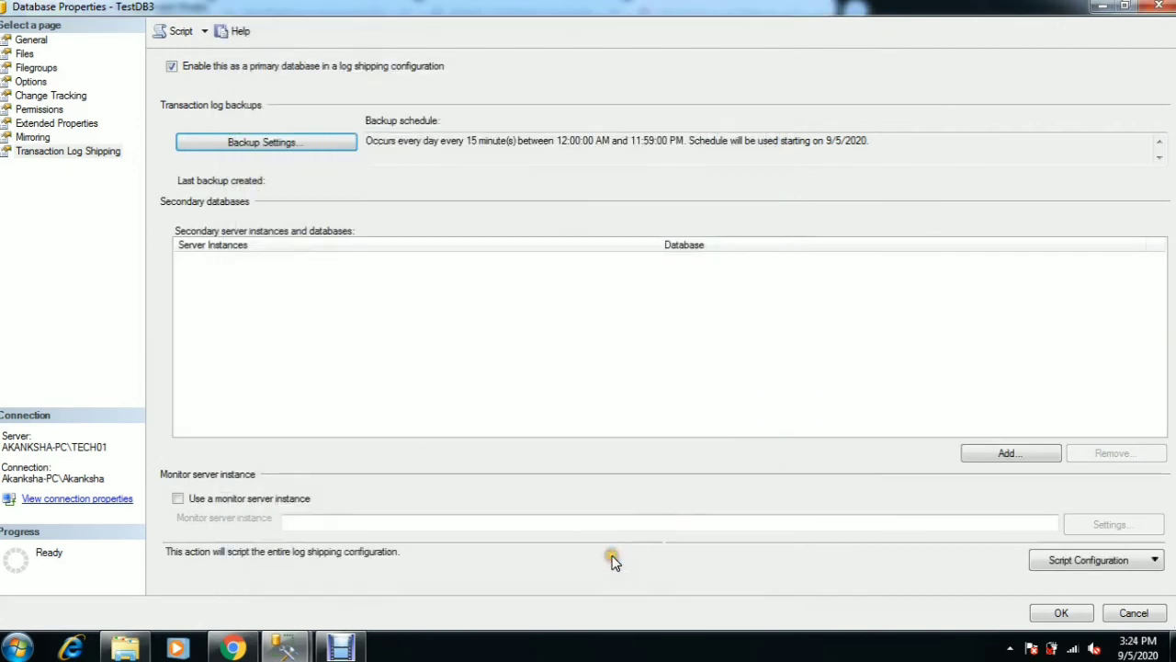
- Add a secondary database to TestDB3's log shipping configuration and connect it to the TECH02 server instance
{"action": "left_click", "coordinate": [1006, 459]}
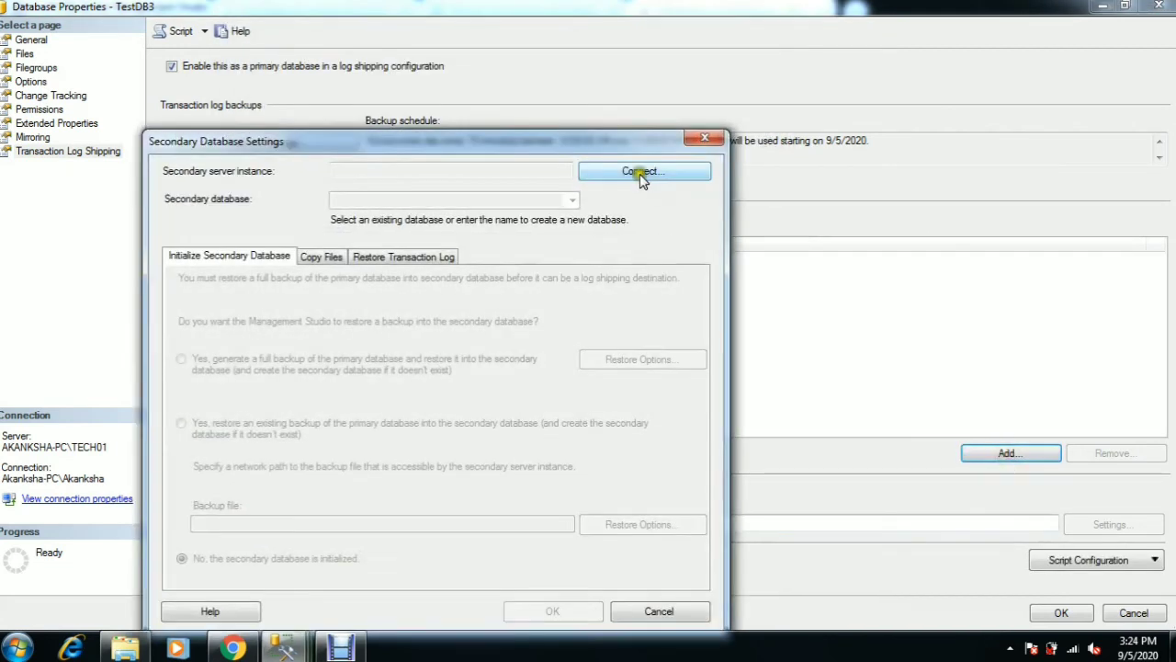
{"action": "left_click", "coordinate": [631, 171]}
{"action": "left_click", "coordinate": [352, 349]}
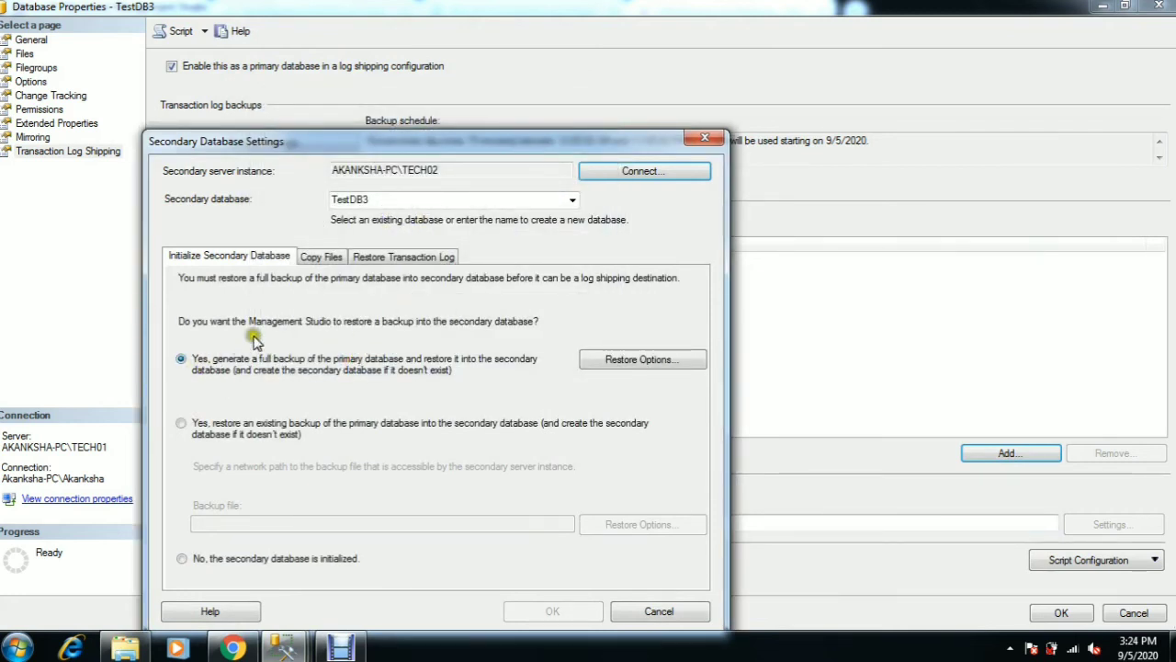
- Set the destination folder for copied files to the copied Logshiping backup share path
{"action": "left_click", "coordinate": [319, 262]}
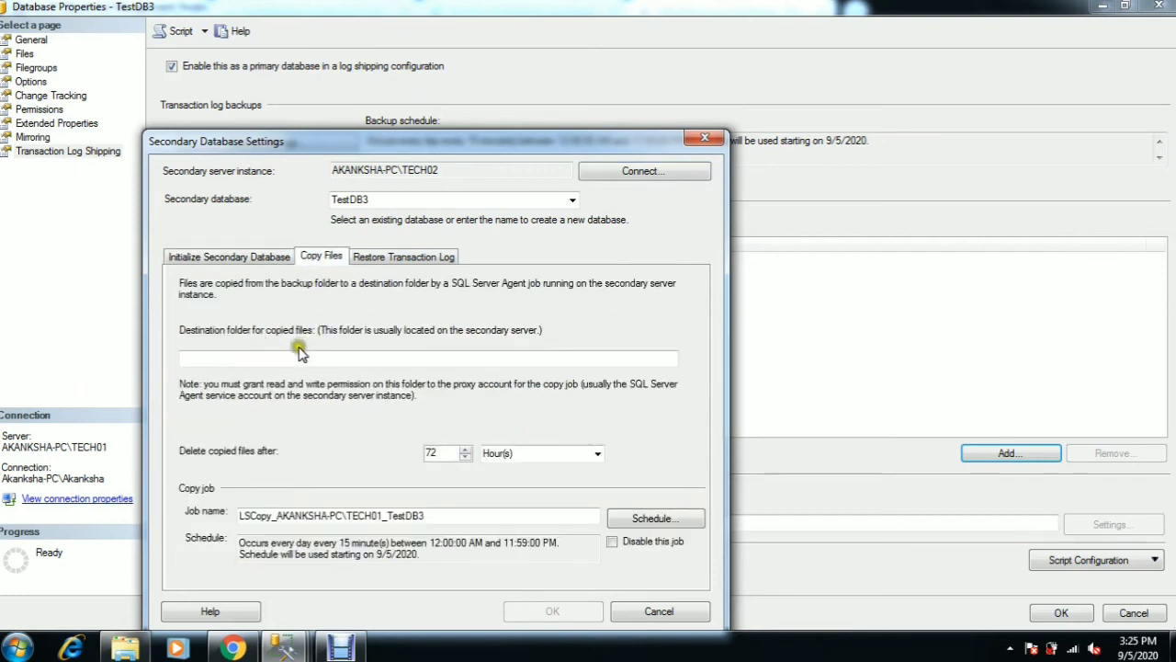
{"action": "left_click", "coordinate": [271, 358]}
{"action": "left_click", "coordinate": [271, 359]}
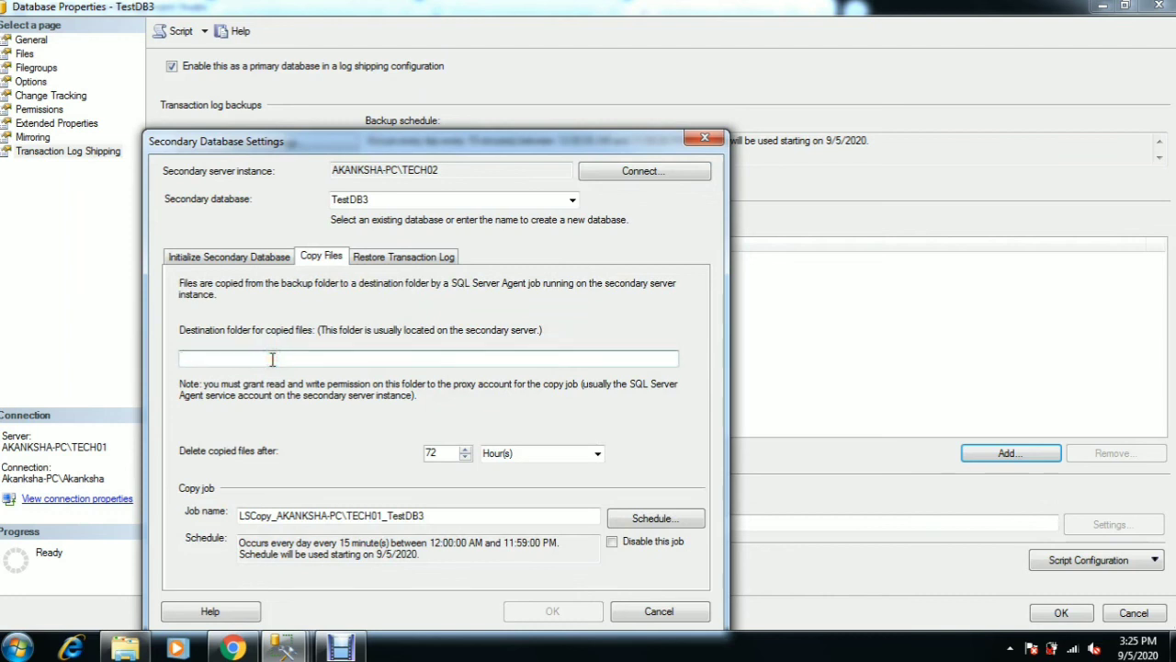
{"action": "key", "text": "ctrl+v"}
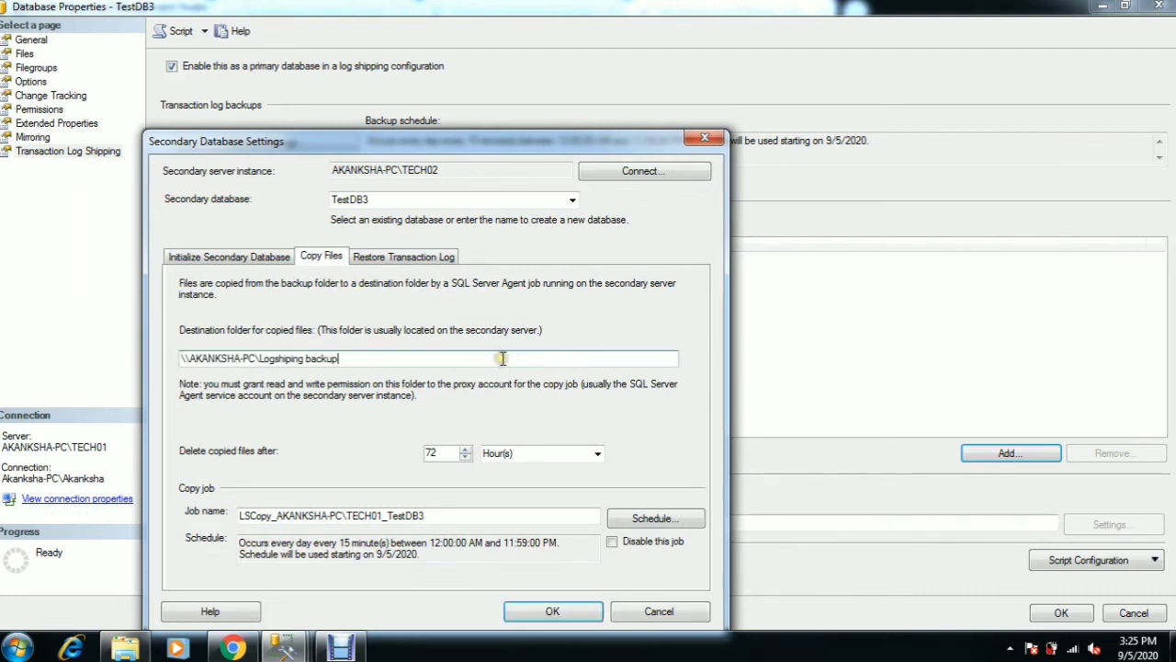
- Set the secondary to standby mode with users disconnected when restoring backups, and save TestDB3's log shipping configuration
{"action": "left_click", "coordinate": [403, 260]}
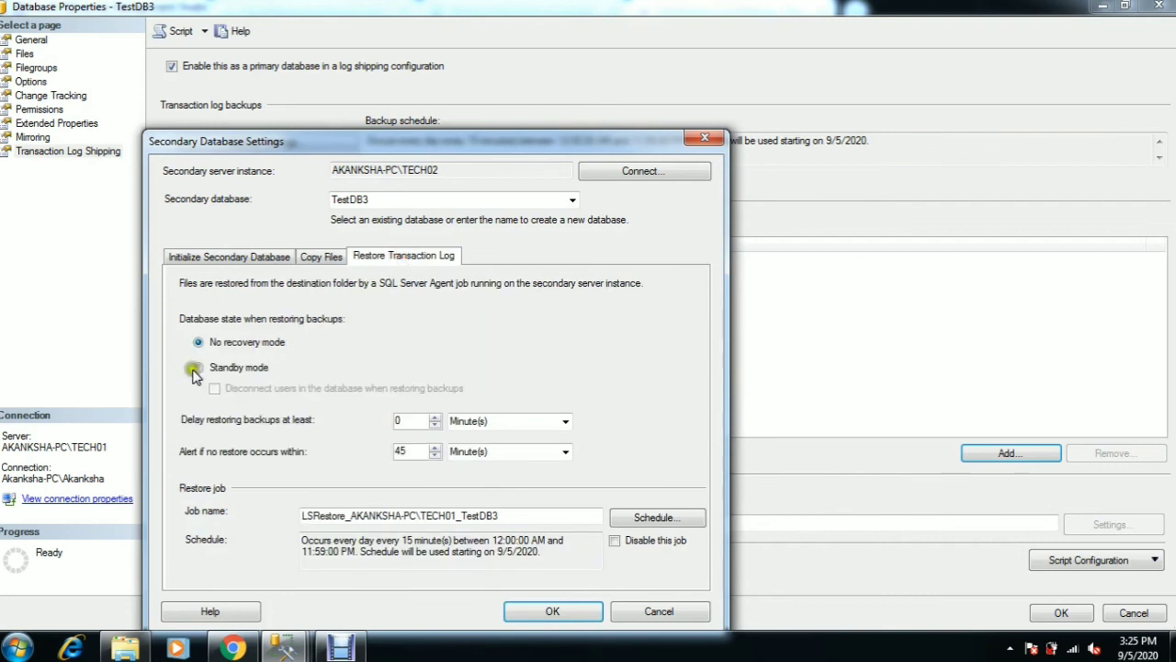
{"action": "left_click", "coordinate": [198, 366]}
{"action": "left_click", "coordinate": [217, 390]}
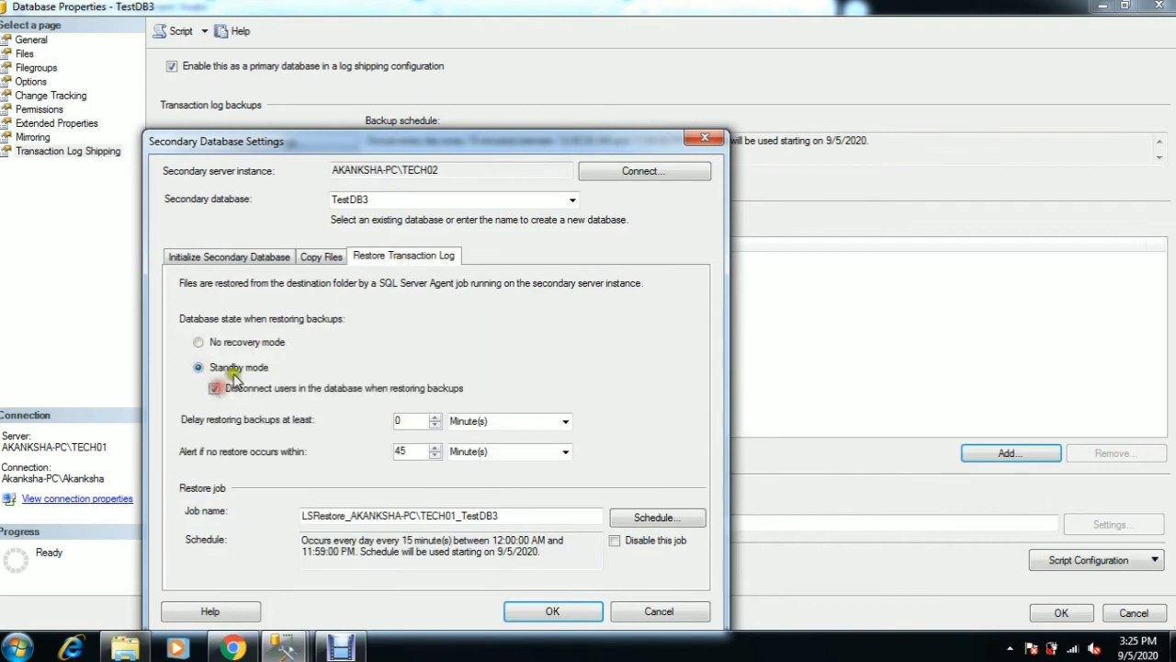
{"action": "left_click_drag", "start_coordinate": [397, 147], "coordinate": [436, 59]}
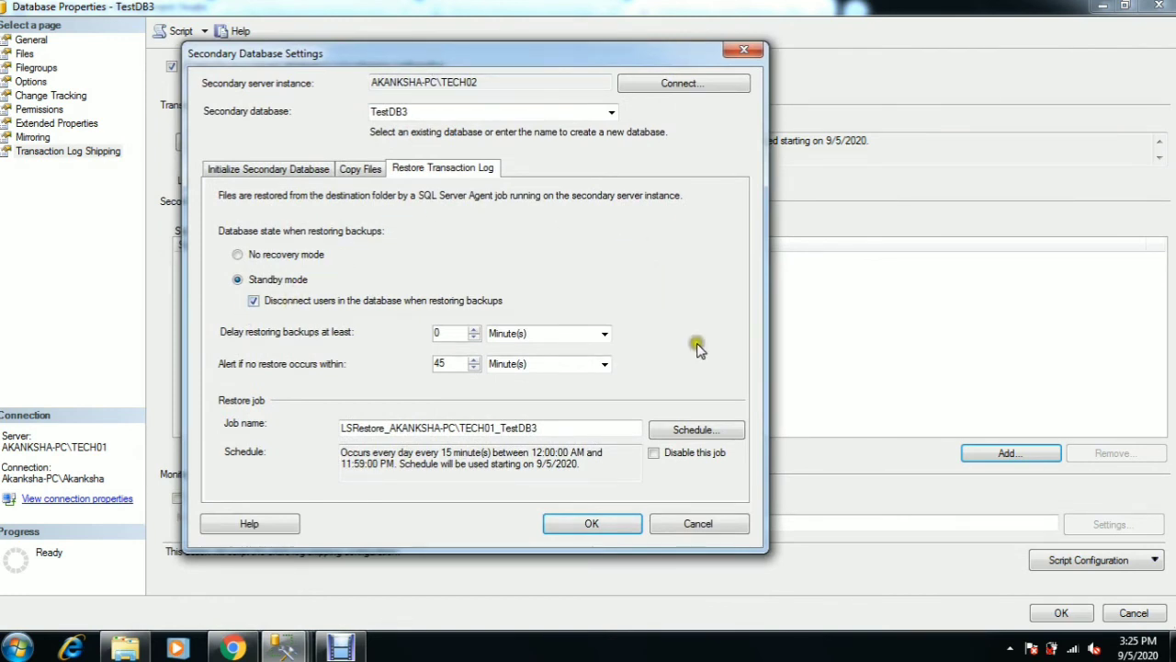
{"action": "left_click", "coordinate": [593, 526]}
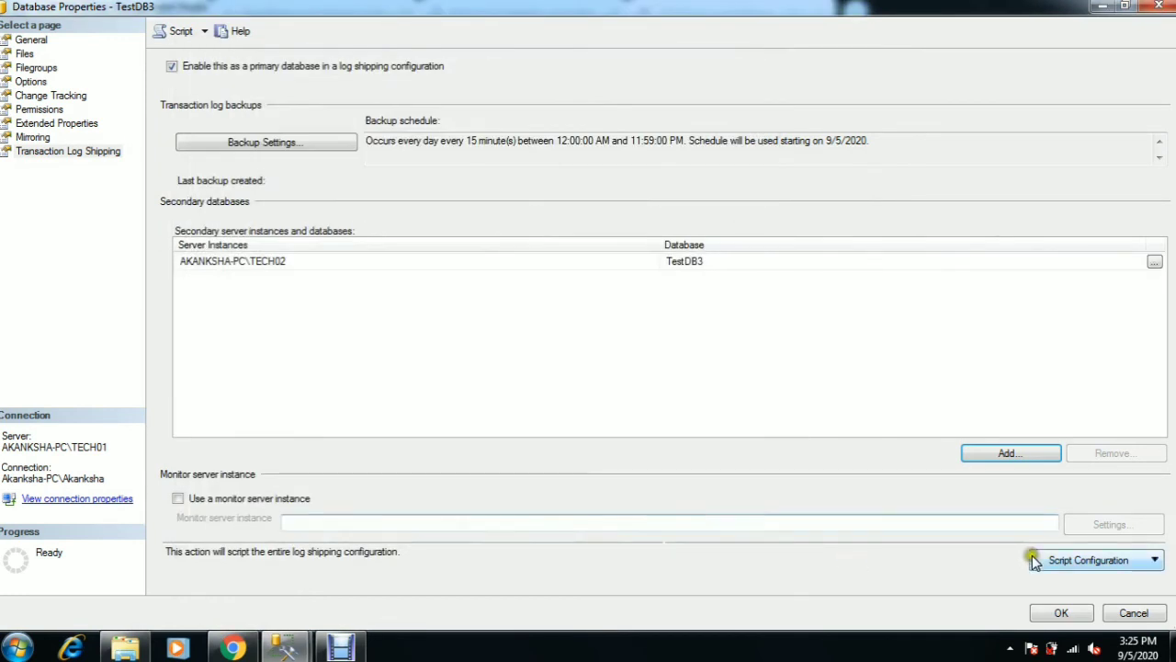
{"action": "left_click", "coordinate": [1041, 614]}
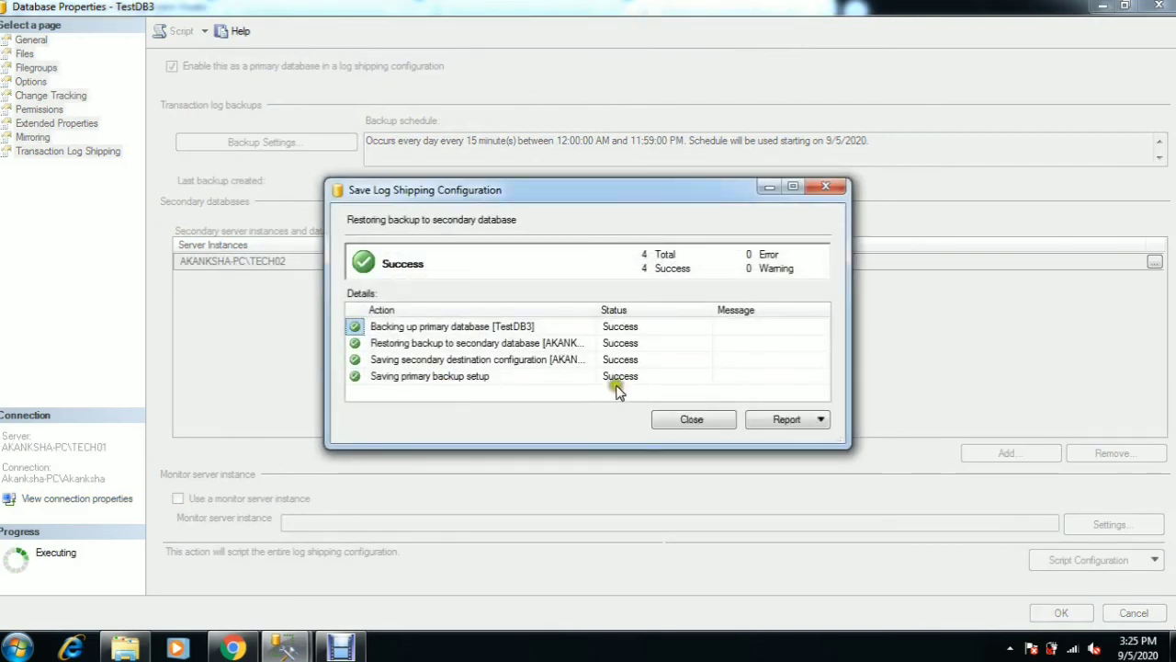
{"action": "left_click", "coordinate": [700, 421]}
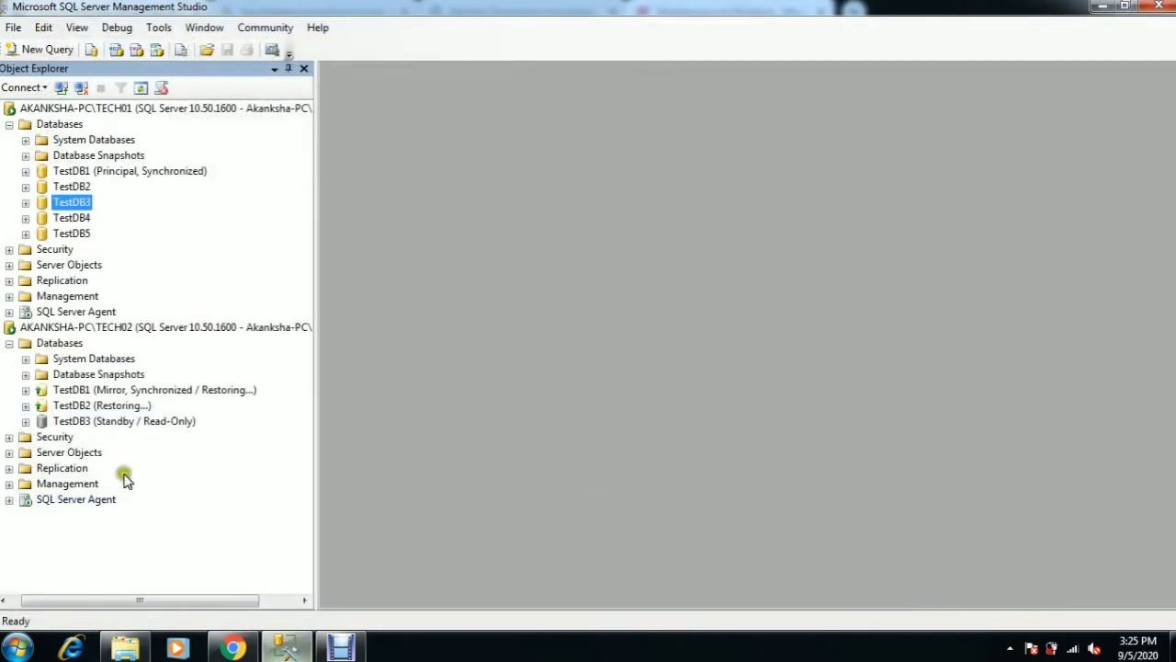
- Compare the states of the TestDB2 and TestDB3 secondary databases on TECH02, and expand TestDB3's tables
{"action": "left_click", "coordinate": [82, 422]}
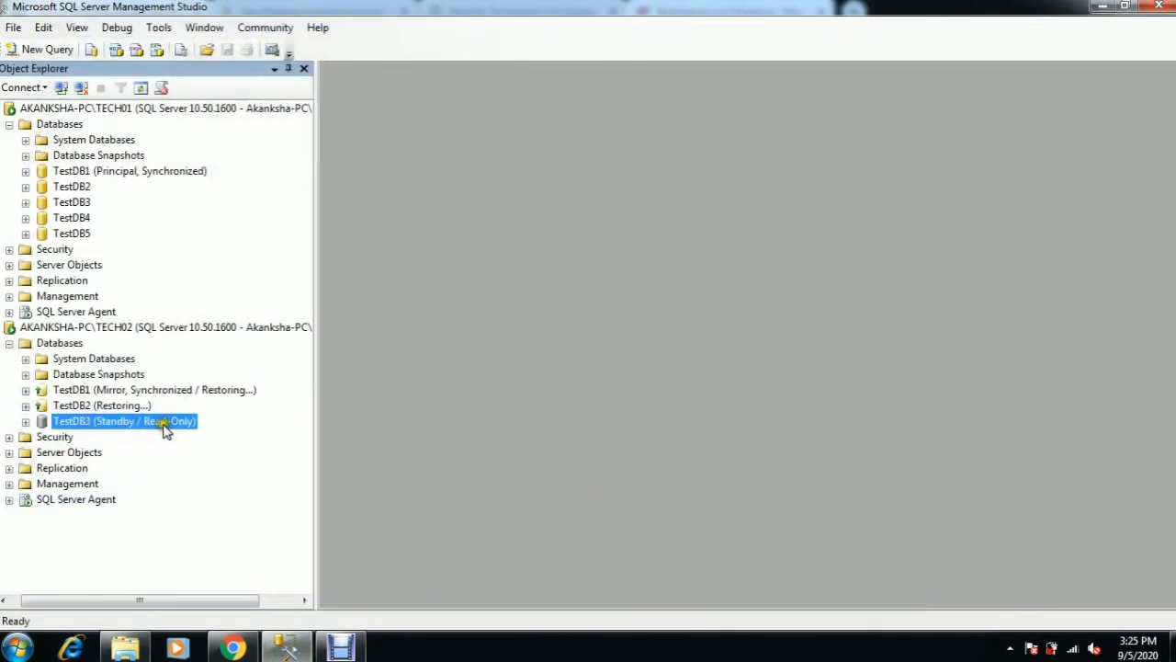
{"action": "left_click", "coordinate": [88, 405]}
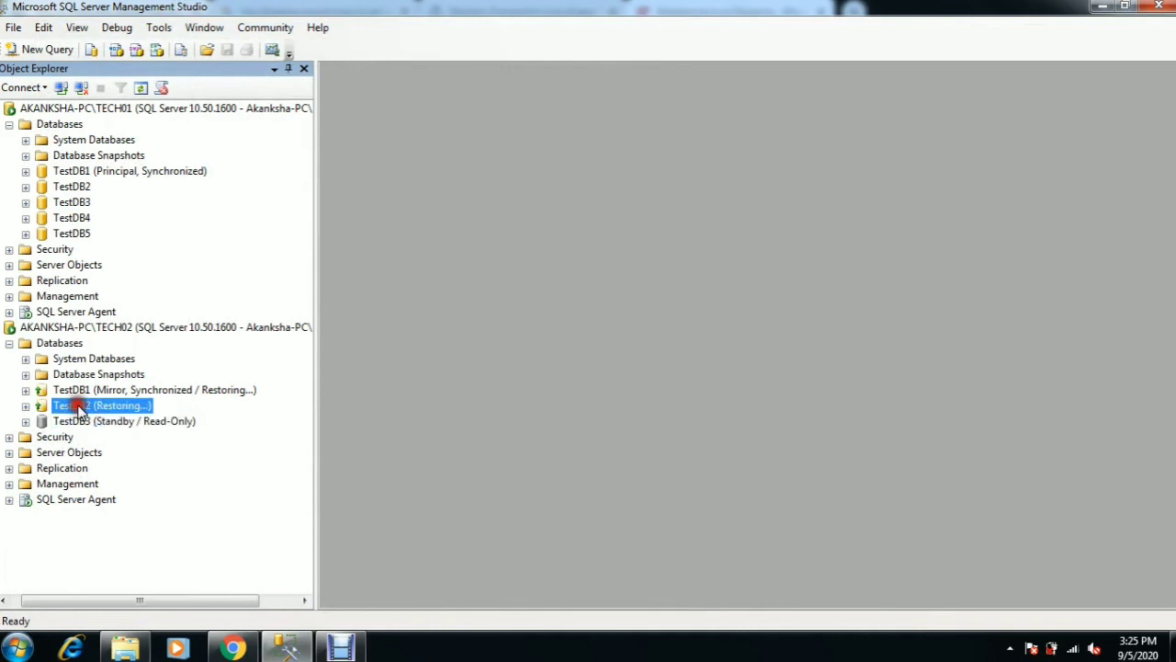
{"action": "left_click", "coordinate": [100, 420]}
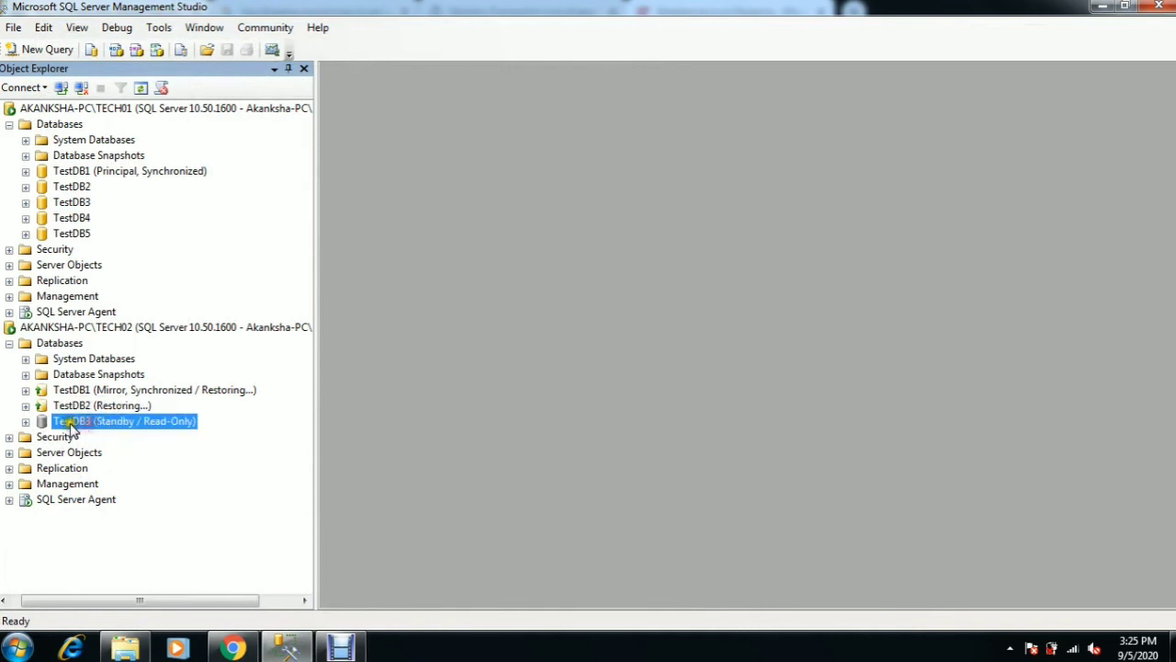
{"action": "left_click", "coordinate": [27, 423]}
{"action": "left_click", "coordinate": [43, 452]}
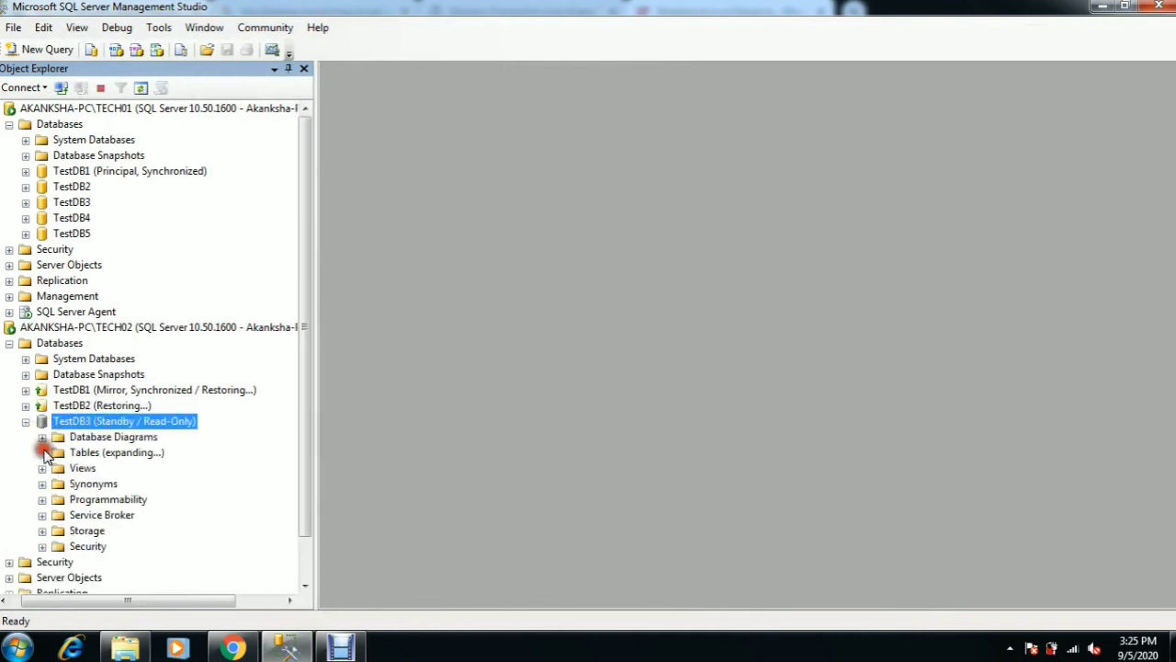
- Query the top 1000 rows of dbo.DatabaseLog and dbo.DimCurrency in the TestDB3 secondary database on TECH02
{"action": "left_click", "coordinate": [119, 175]}
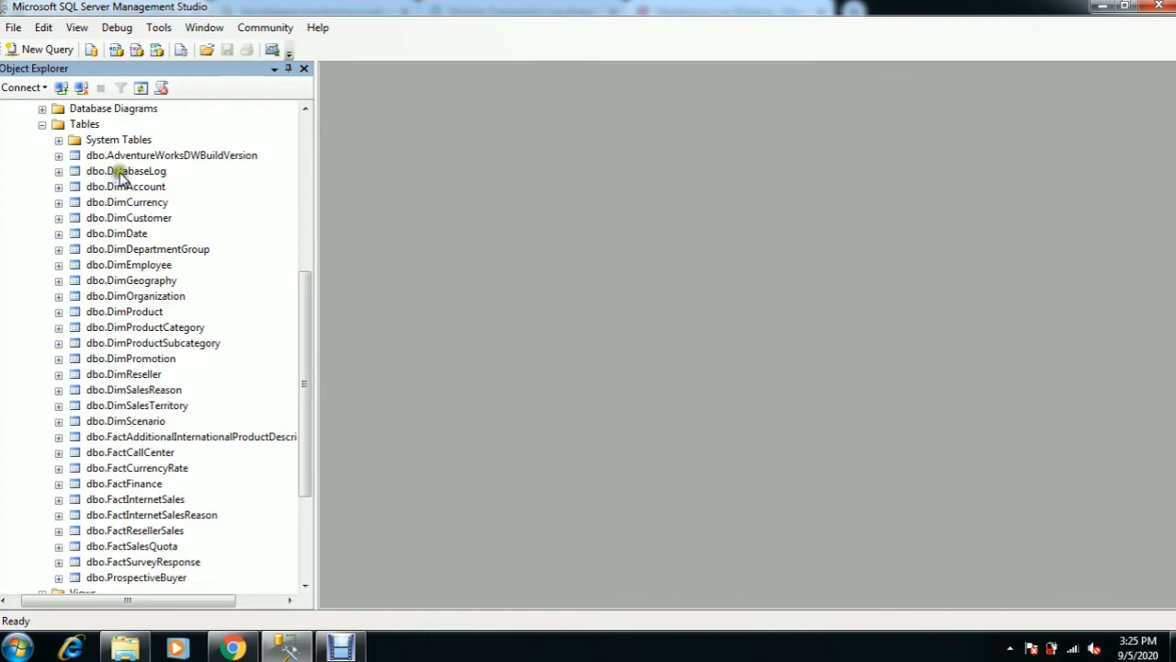
{"action": "right_click", "coordinate": [119, 173]}
{"action": "left_click", "coordinate": [171, 202]}
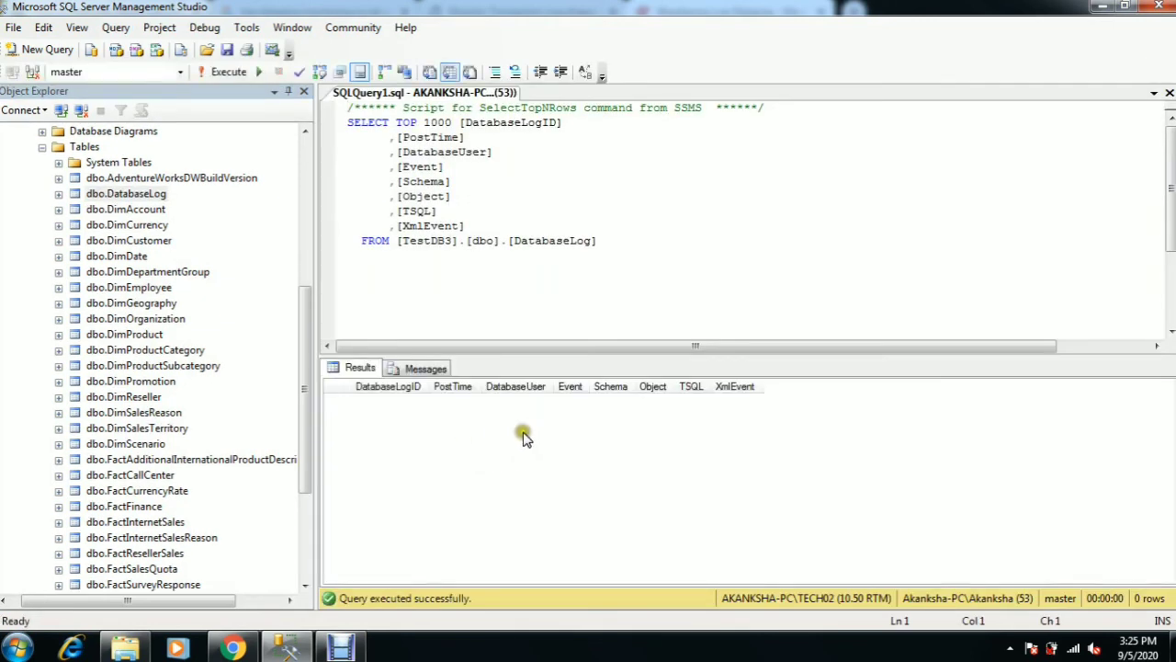
{"action": "right_click", "coordinate": [92, 225]}
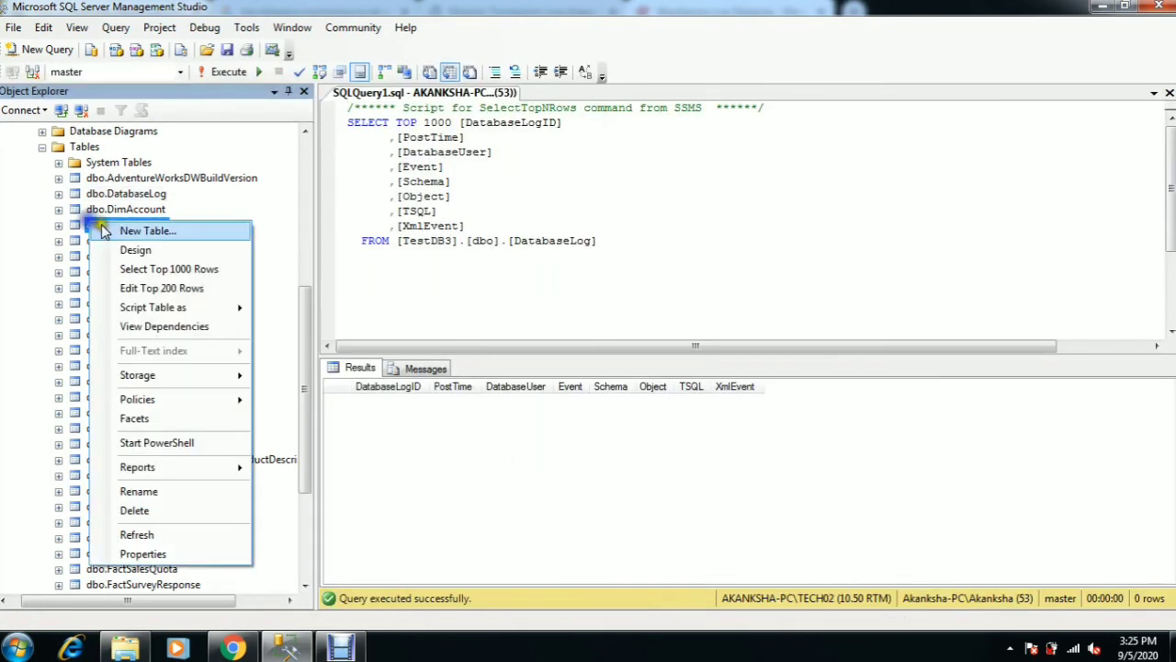
{"action": "left_click", "coordinate": [166, 270]}
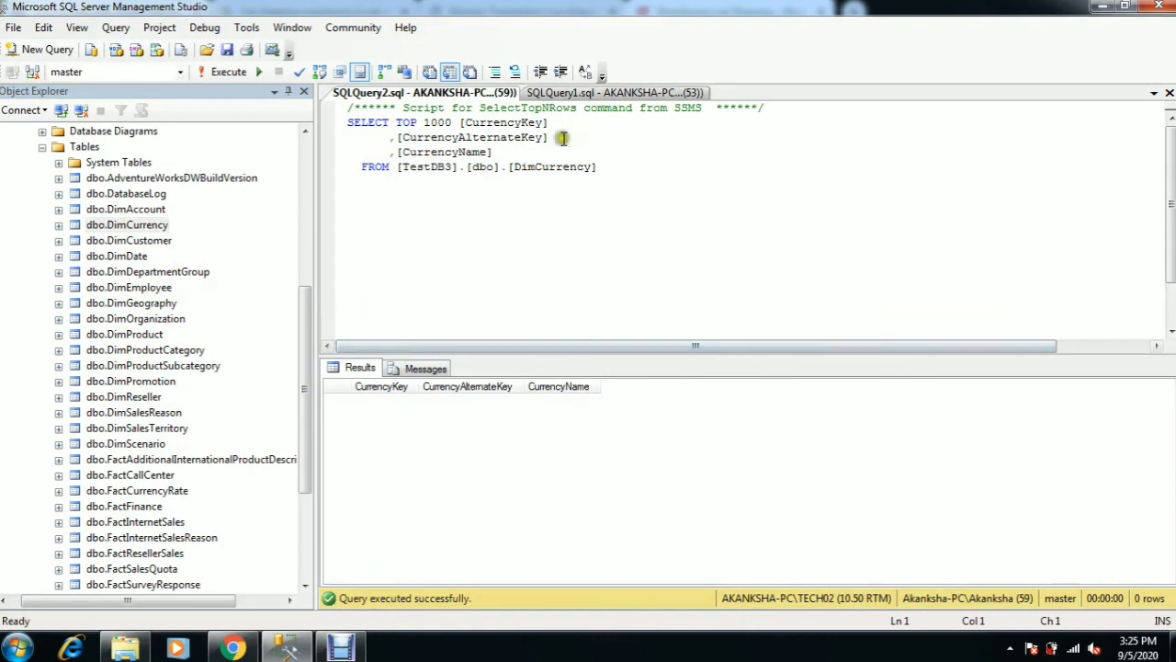
- Close both query windows and collapse the TestDB3 database tree on TECH02
{"action": "left_click", "coordinate": [1169, 92]}
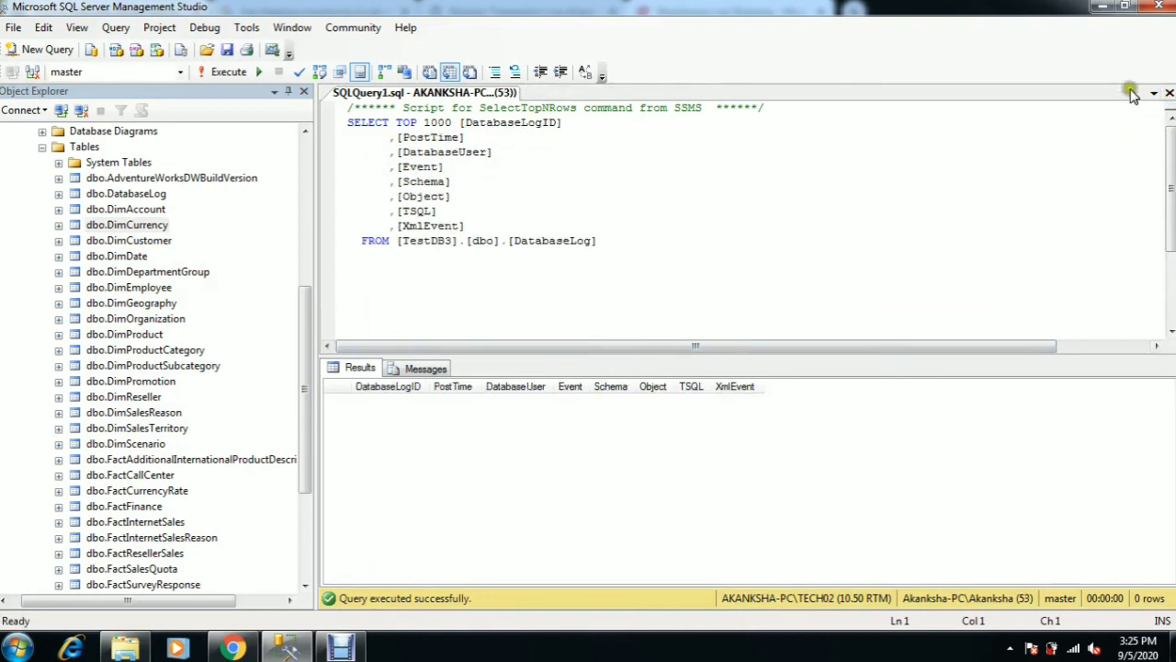
{"action": "left_click", "coordinate": [1169, 93]}
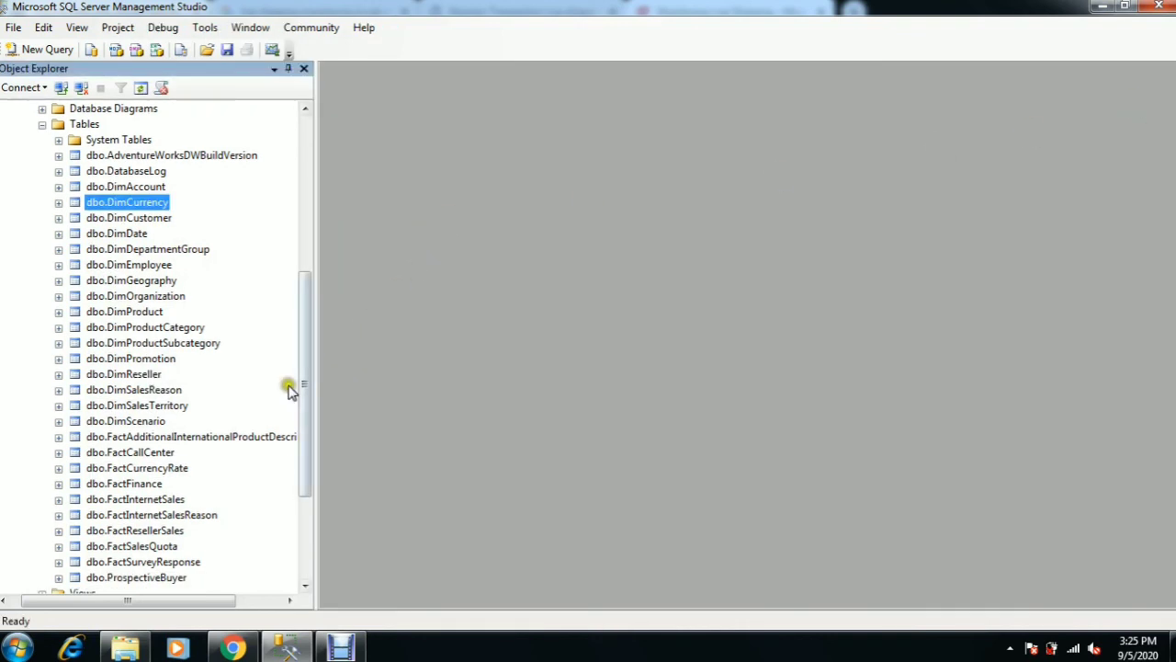
{"action": "left_click_drag", "start_coordinate": [304, 341], "coordinate": [294, 195]}
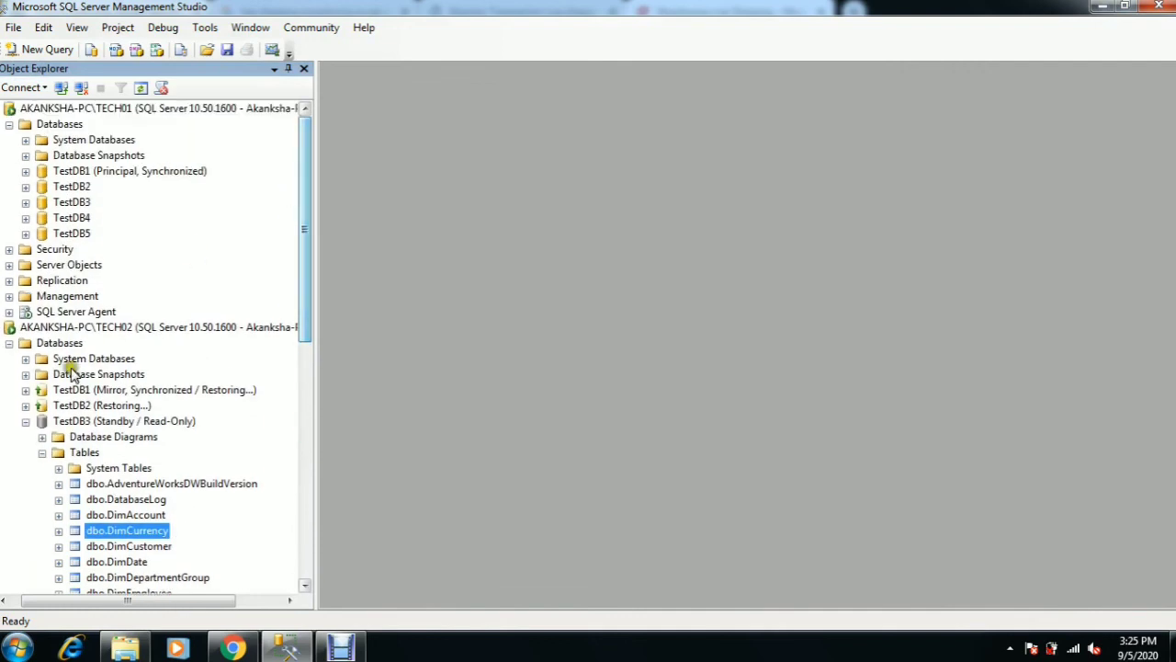
{"action": "left_click", "coordinate": [42, 452]}
{"action": "left_click", "coordinate": [25, 421]}
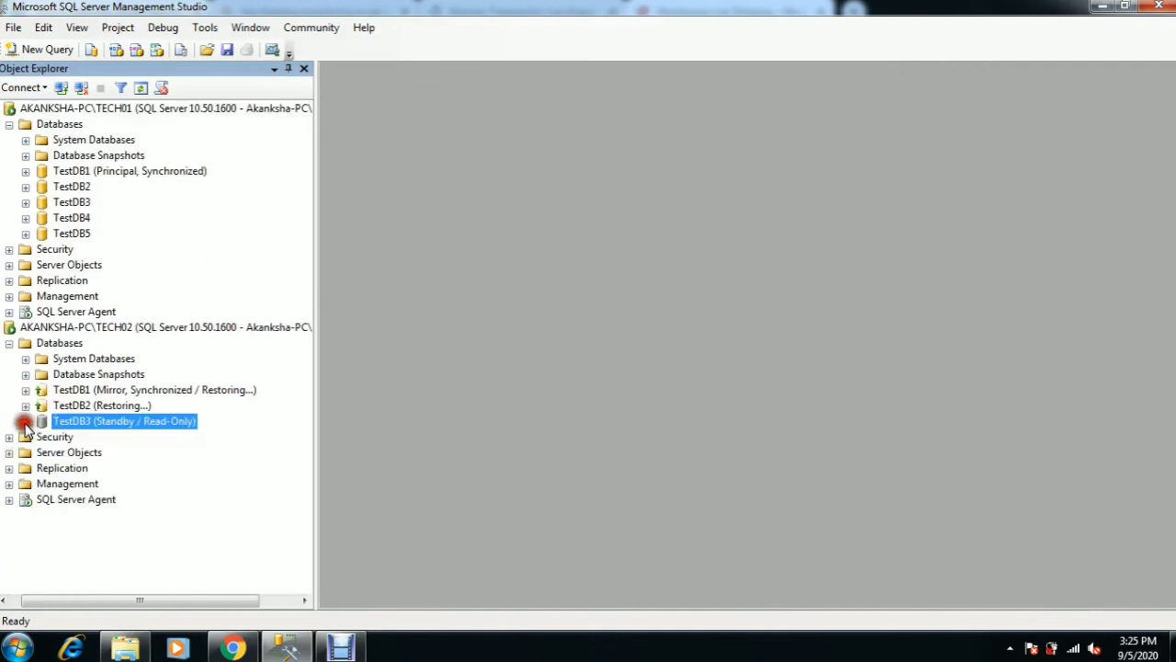
{"action": "left_click", "coordinate": [129, 409]}
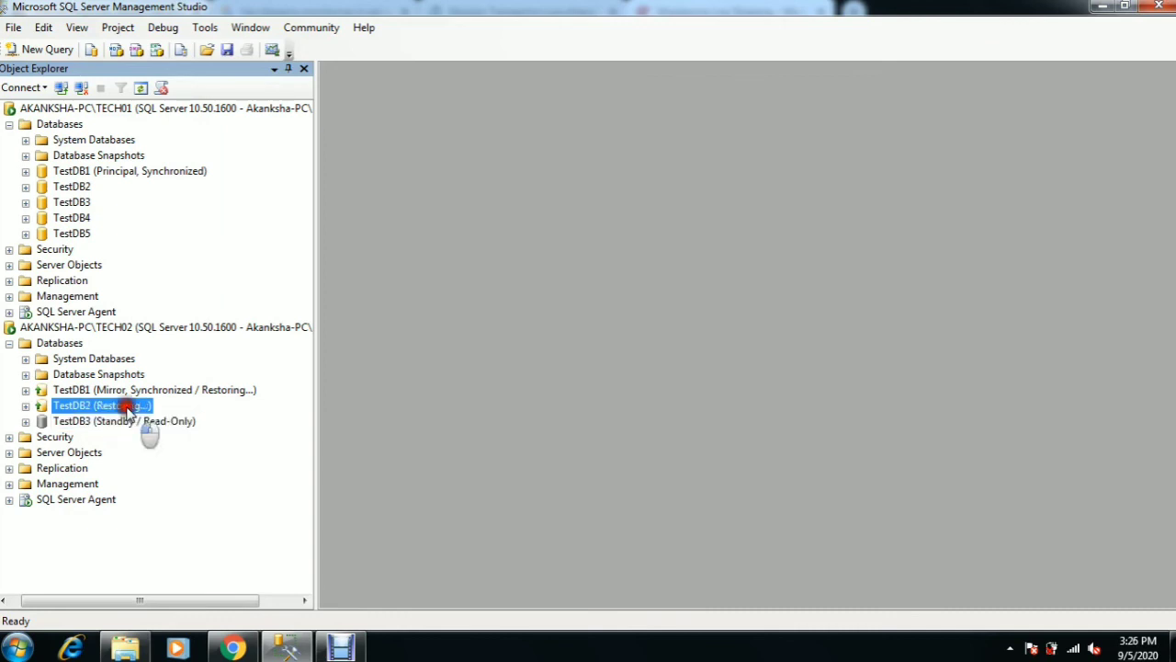
{"action": "left_click", "coordinate": [129, 422]}
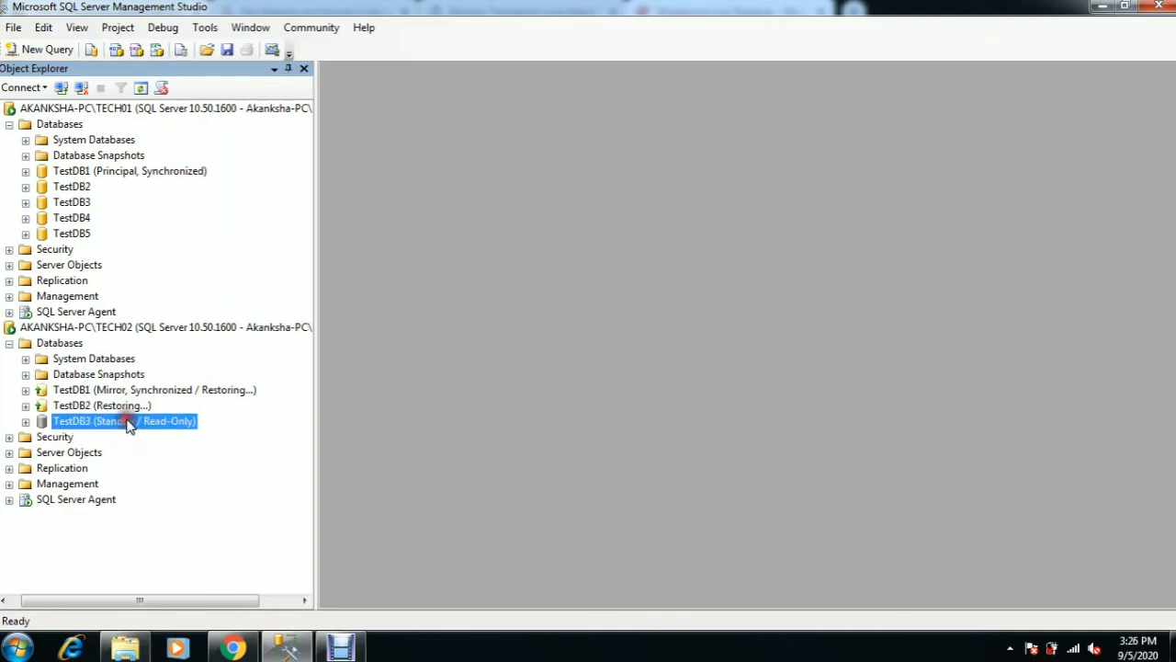